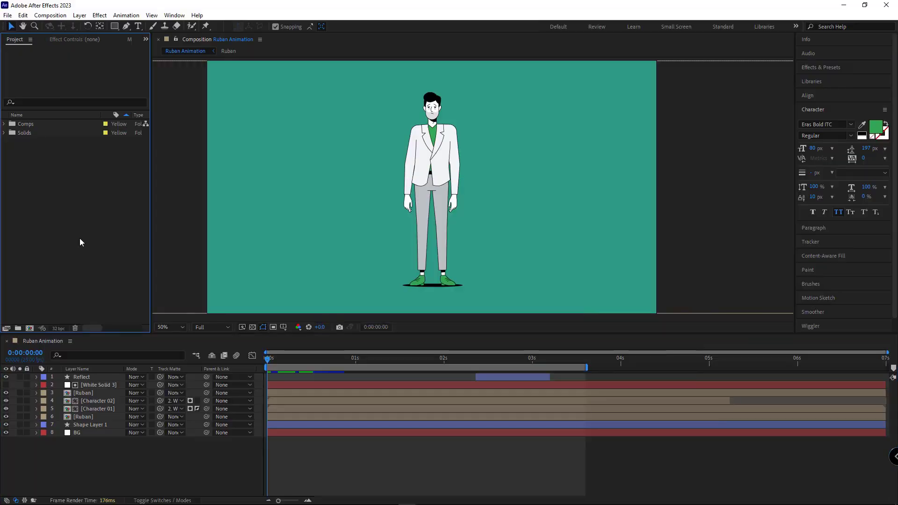
Create a composition named '3D Ruban' with width 1920*2 (3840×1080)
key("ctrl+k")
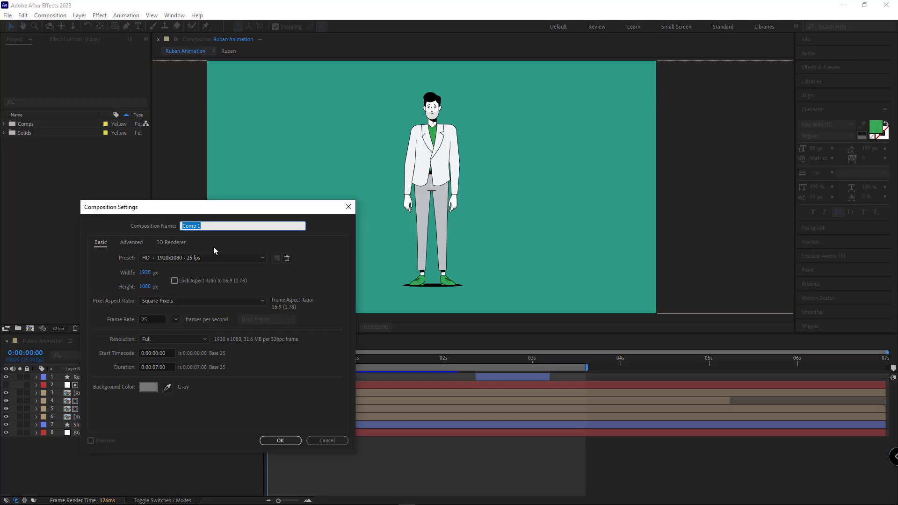
type("3D Ruban")
left_click(145, 272)
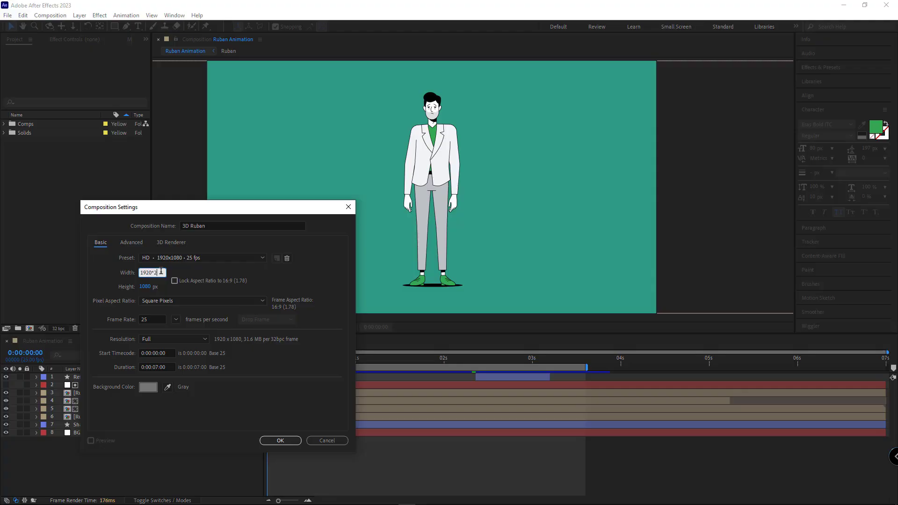
type("*2")
key("Return")
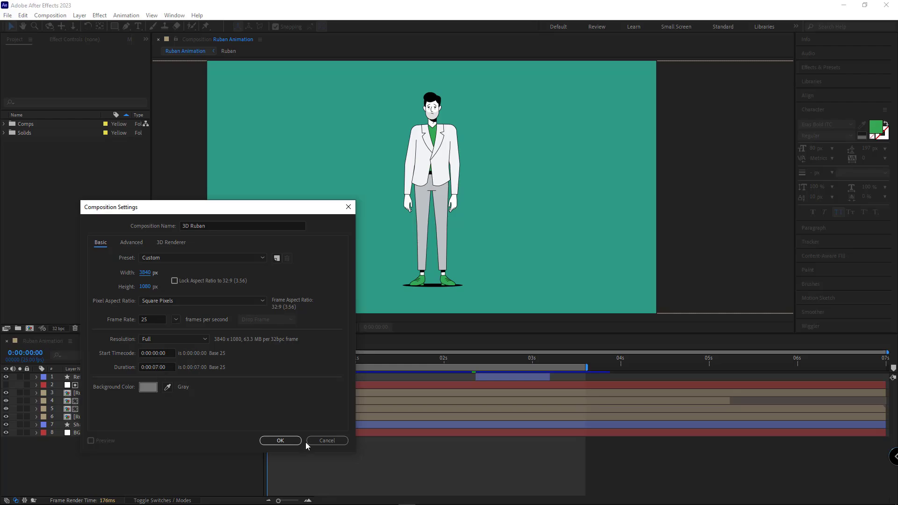
left_click(281, 441)
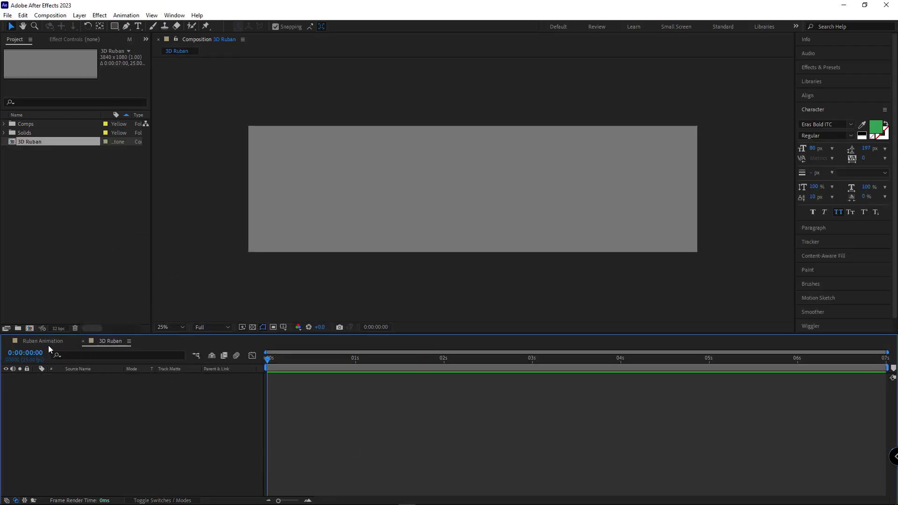
In Ruban Animation, hide both Ruban layers
left_click(49, 345)
left_click(96, 417, "ctrl")
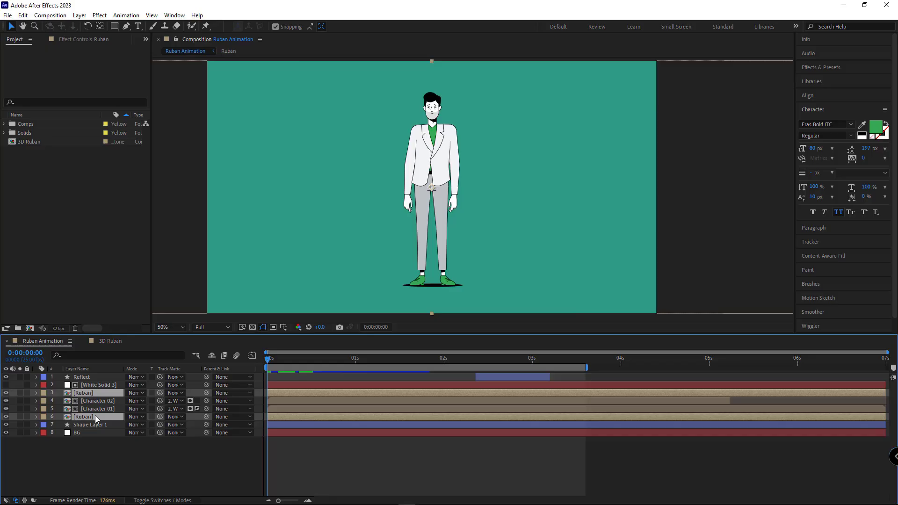
left_click(5, 416)
left_click(154, 477)
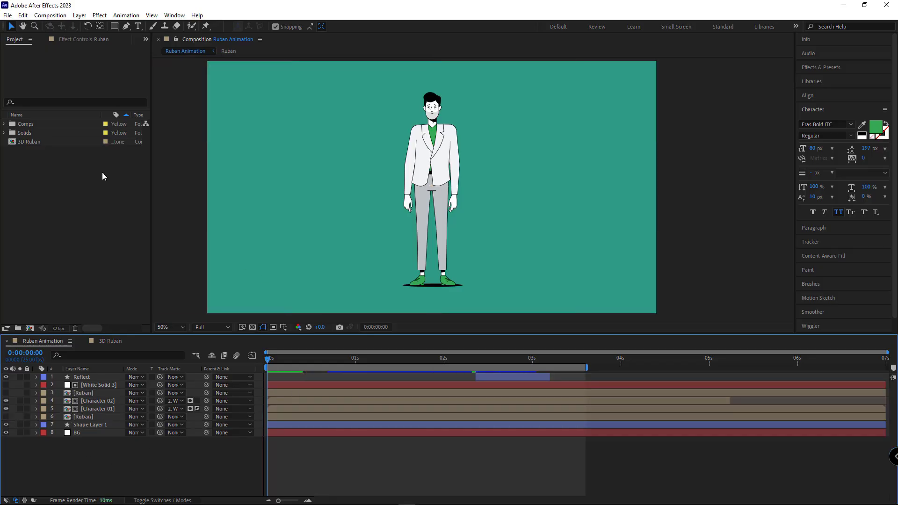
Nest the 3D Ruban comp into Ruban Animation and apply CC Cylinder to it
left_click_drag(23, 141, 95, 396)
key("comma")
left_click(80, 403)
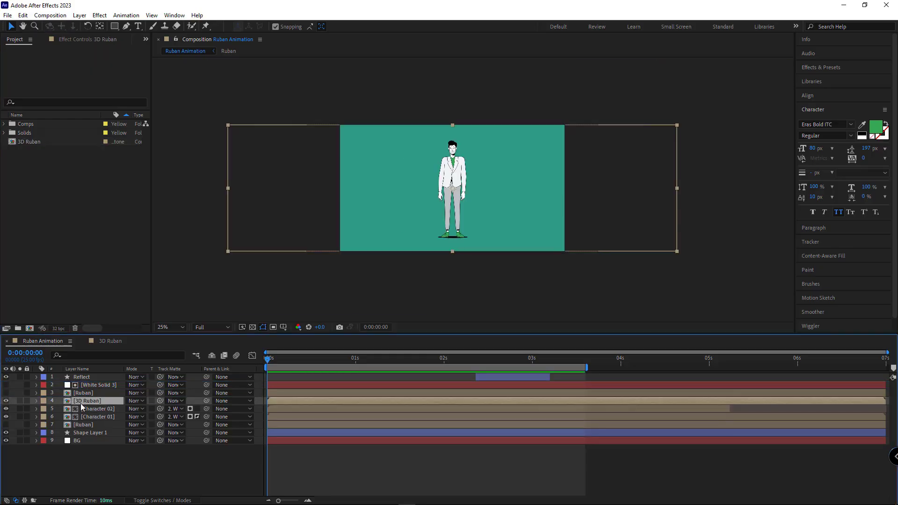
left_click(820, 68)
left_click(825, 80)
type("cc")
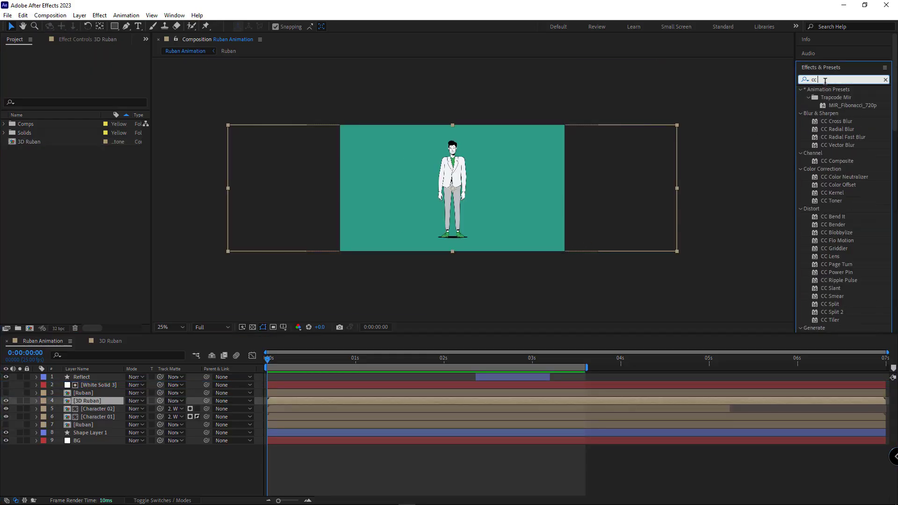
type(" cyli")
left_click_drag(834, 97, 113, 402)
In 3D Ruban, draw a straight Pen path across the canvas with no fill
double_click(96, 401)
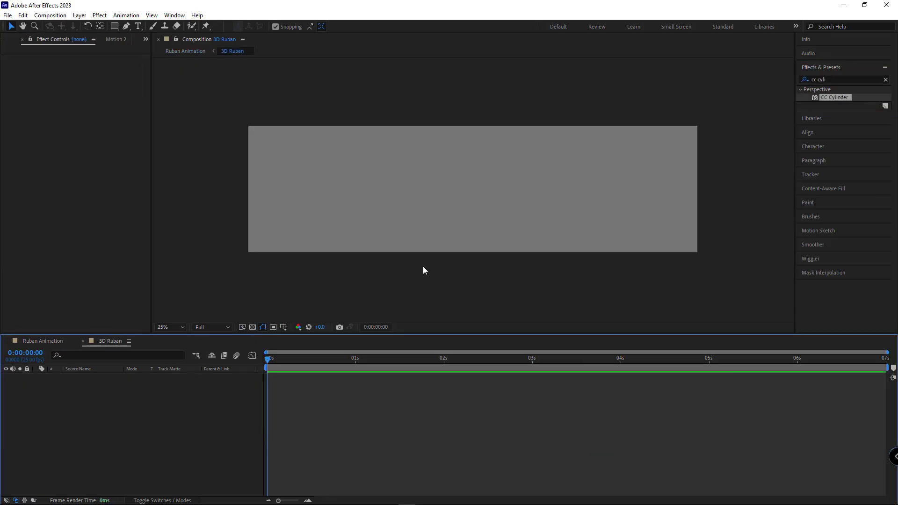
left_click(126, 26)
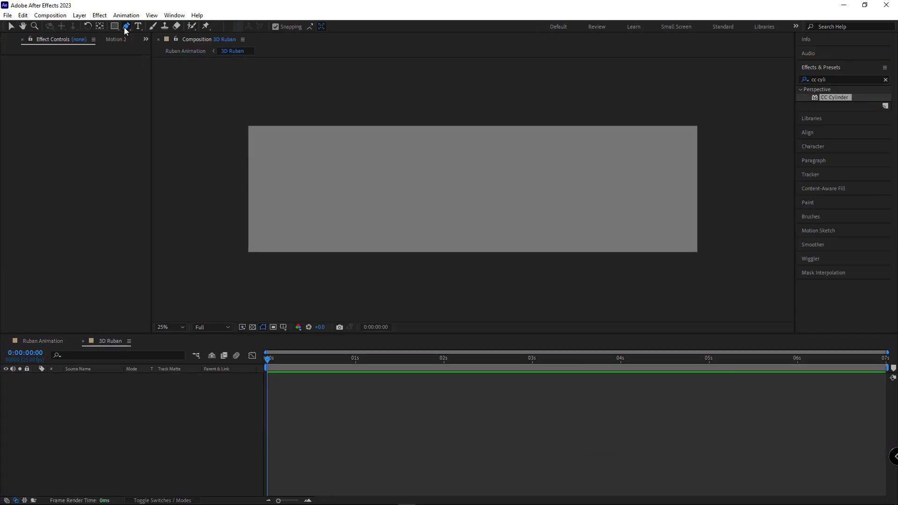
left_click(702, 251)
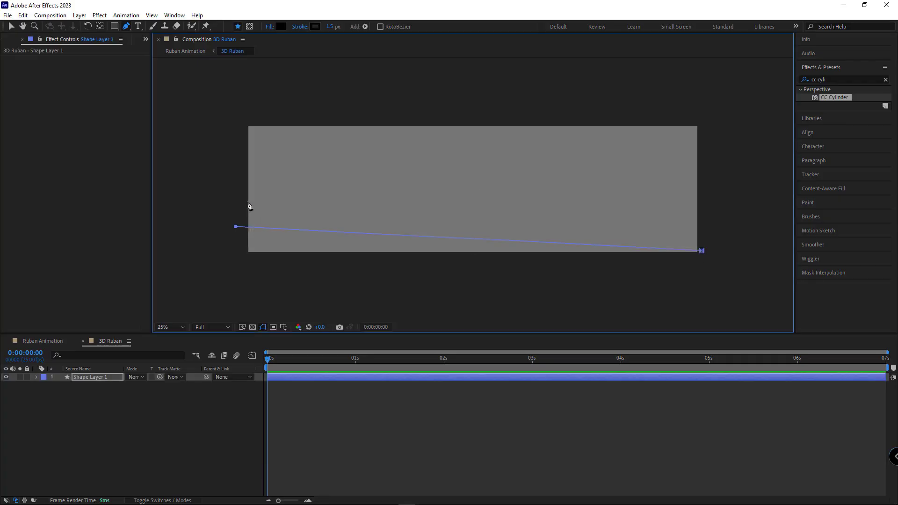
left_click(270, 26)
left_click(212, 213)
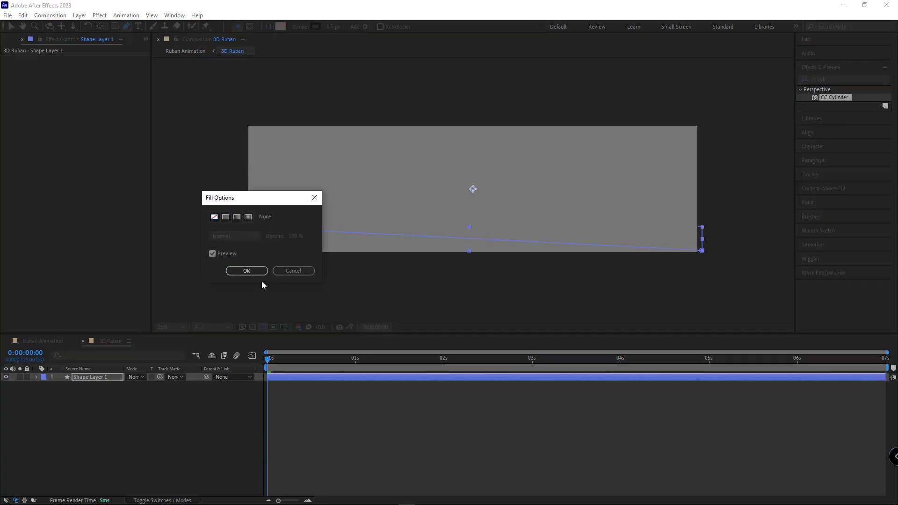
left_click(246, 269)
Give the path an 80 px stroke in white (FFFFFF)
mouse_move(330, 27)
left_mouse_down()
mouse_move(378, 28)
mouse_move(366, 28)
left_mouse_up()
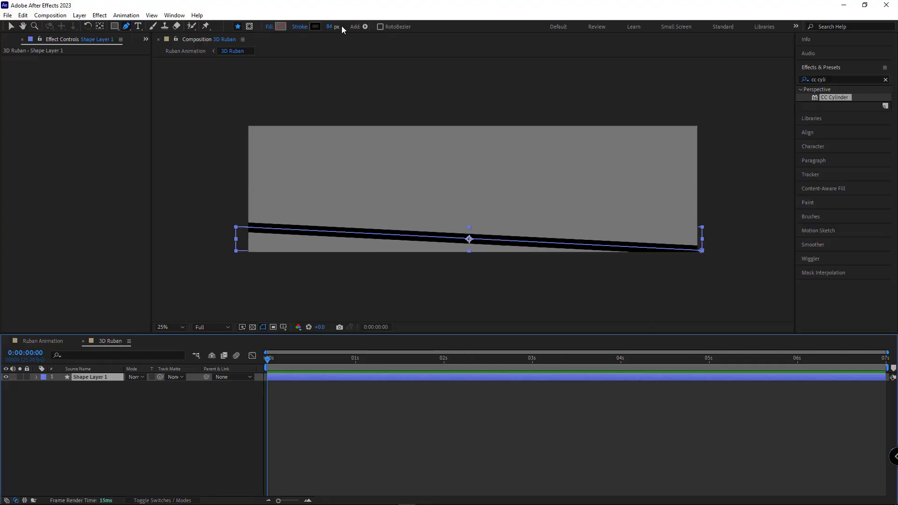
left_click(330, 28)
type("880")
key("Return")
left_click(315, 26)
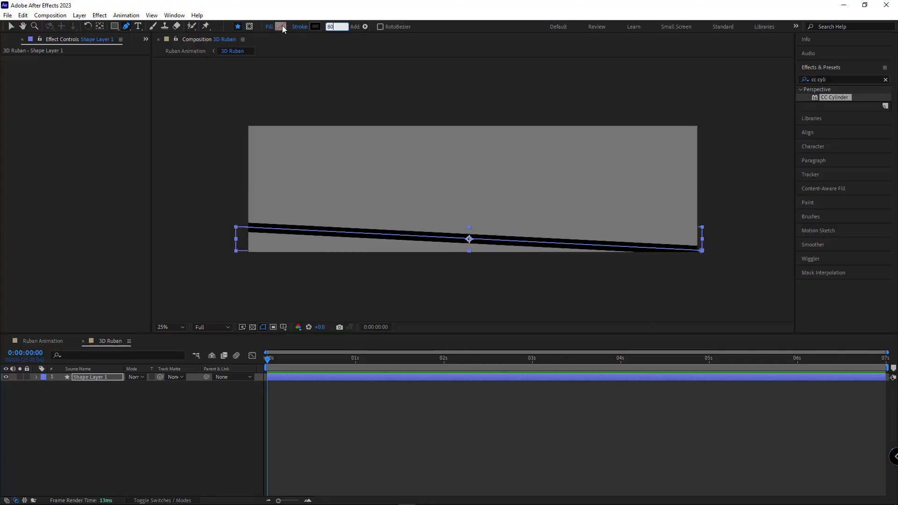
type("FFFFFF")
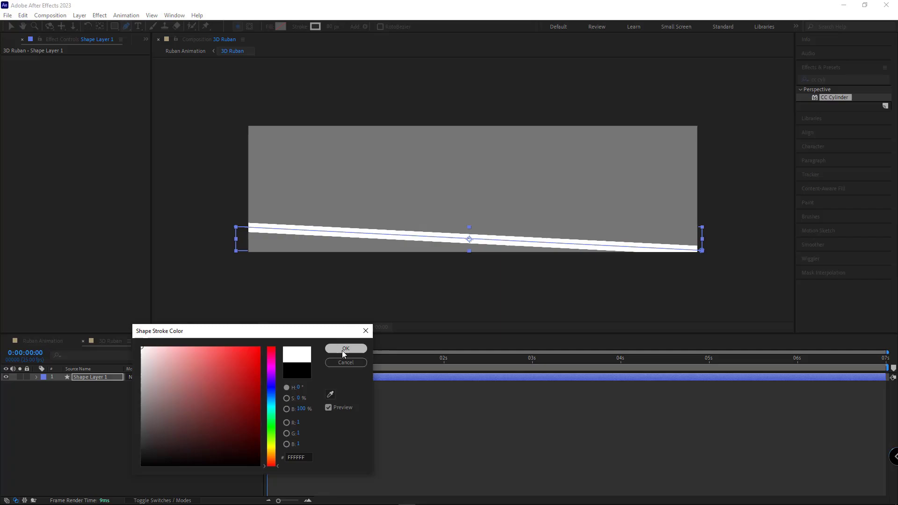
left_click(346, 348)
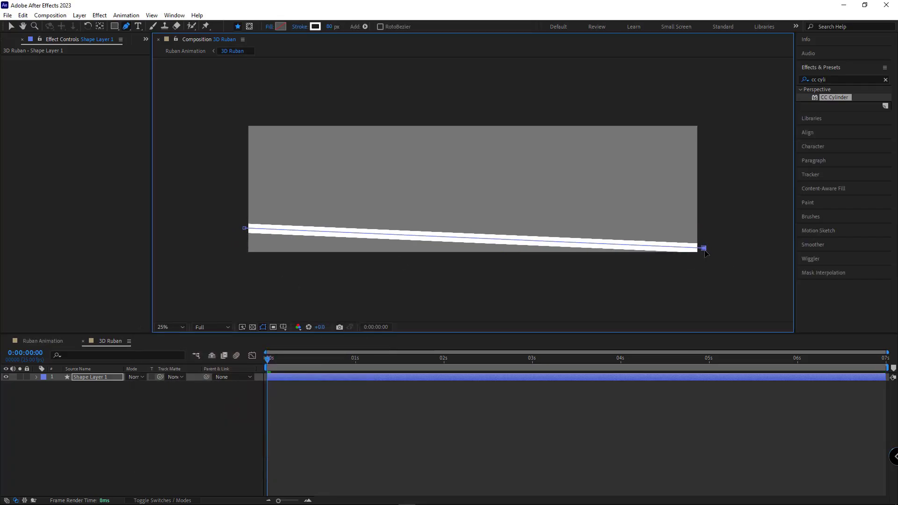
left_click(167, 425)
In Ruban Animation, set the CC Cylinder Radius to 50
left_click(44, 341)
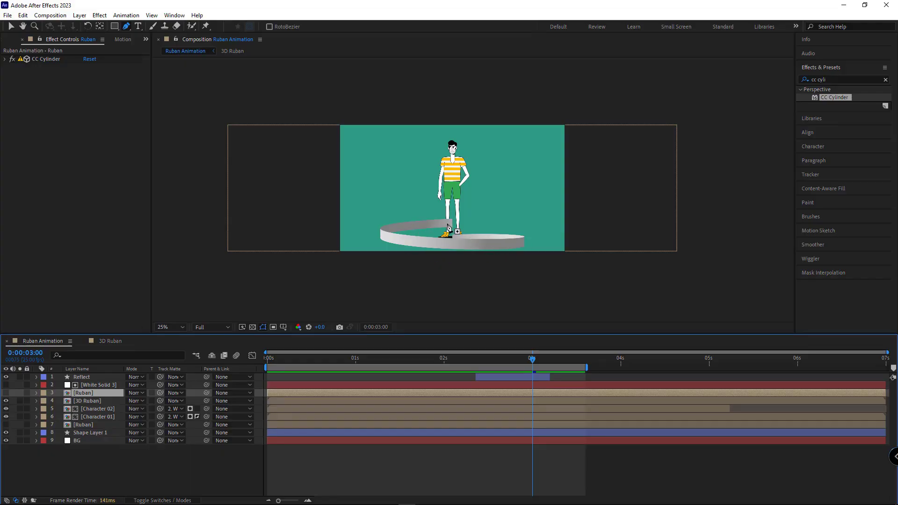
left_click(43, 61)
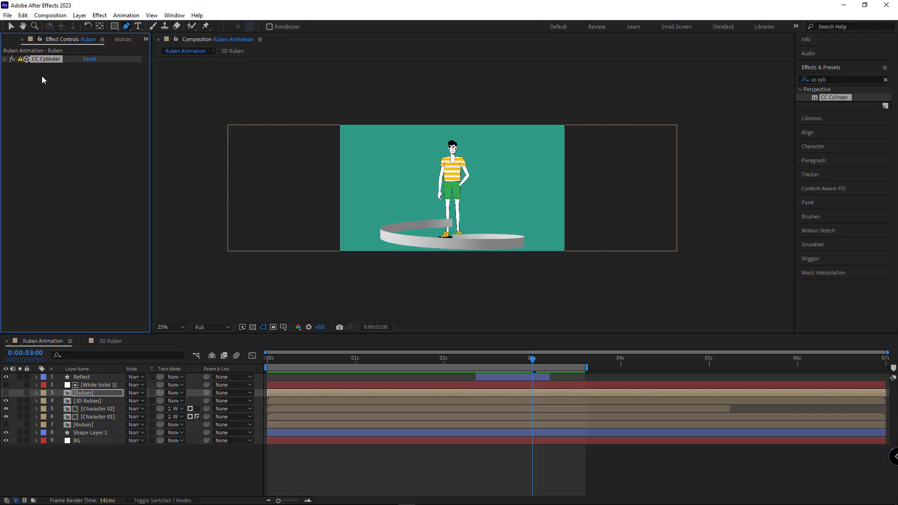
left_click(6, 59)
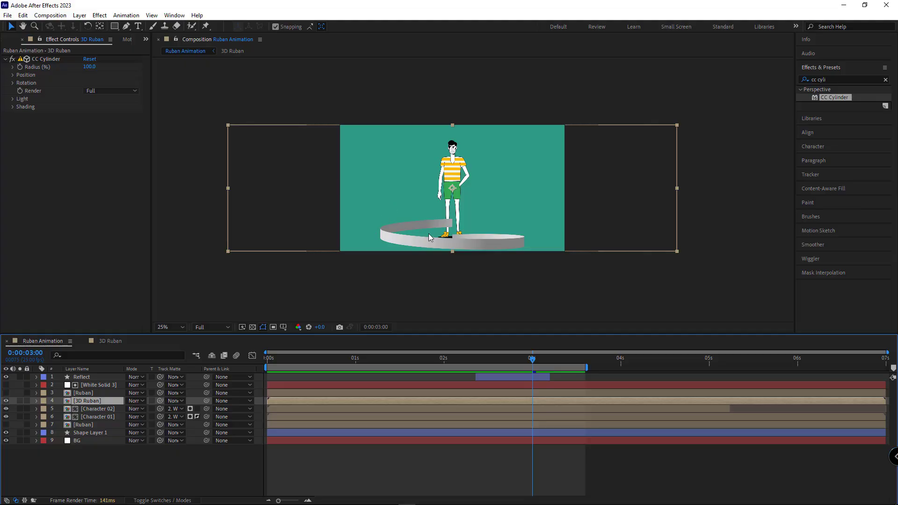
left_click(90, 67)
type("50")
key("Return")
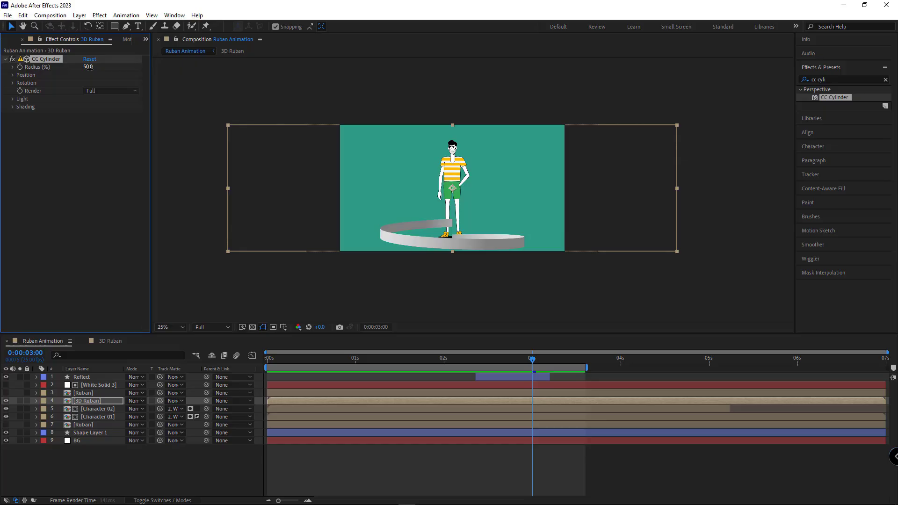
Set CC Cylinder Shading to Diffuse 100 and Ambient 65
left_click(12, 107)
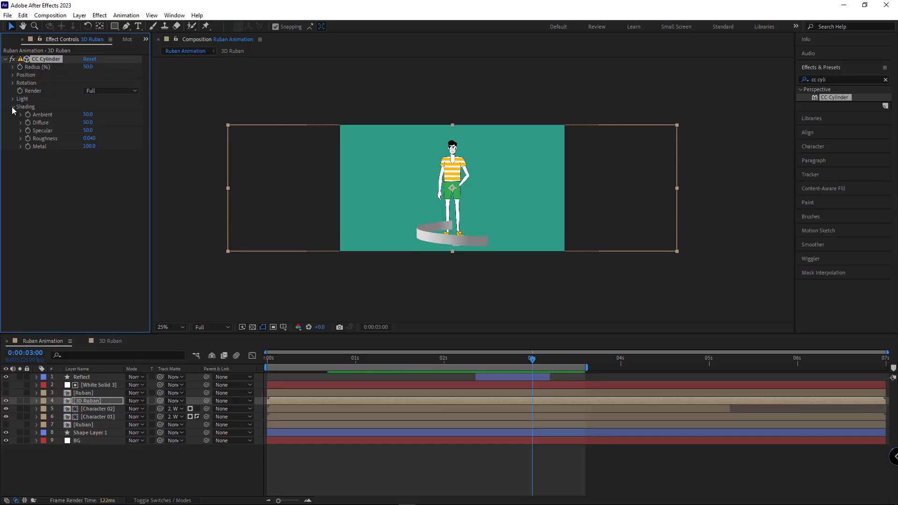
left_click(87, 124)
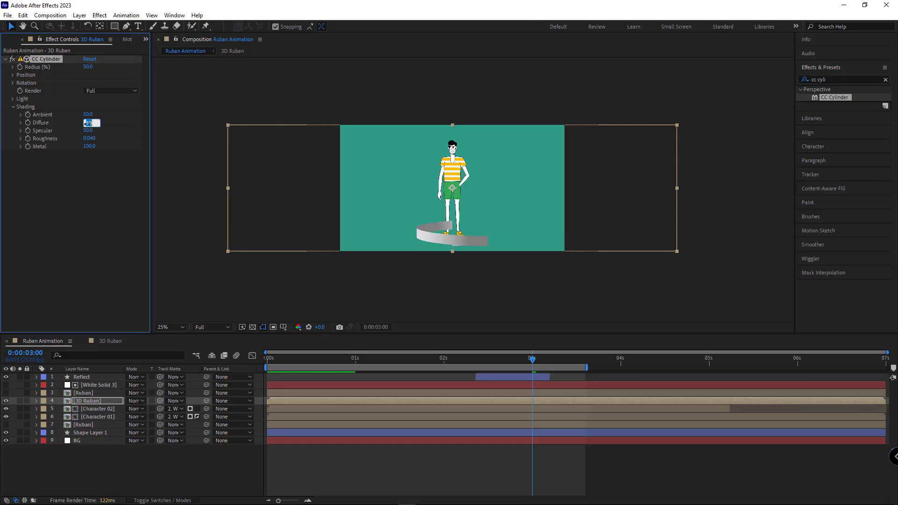
type("100")
key("Return")
scroll(455, 245, "up", 2)
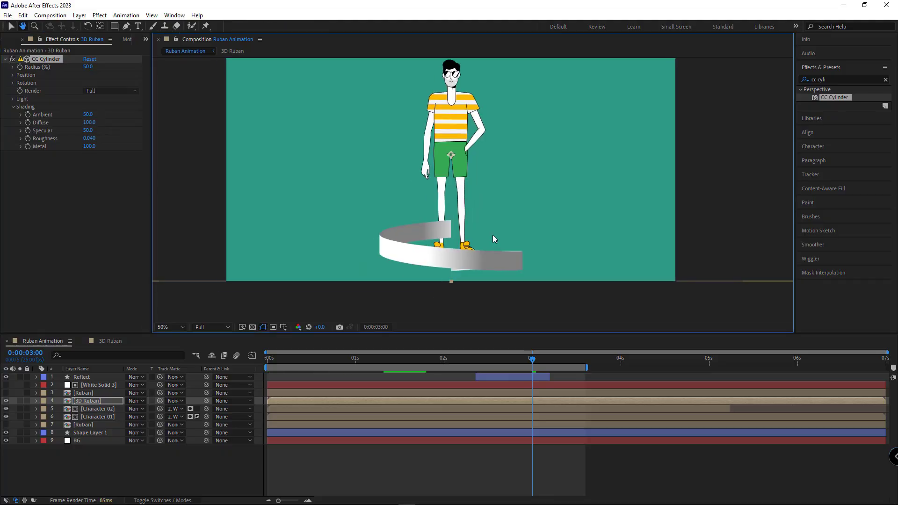
left_click(89, 115)
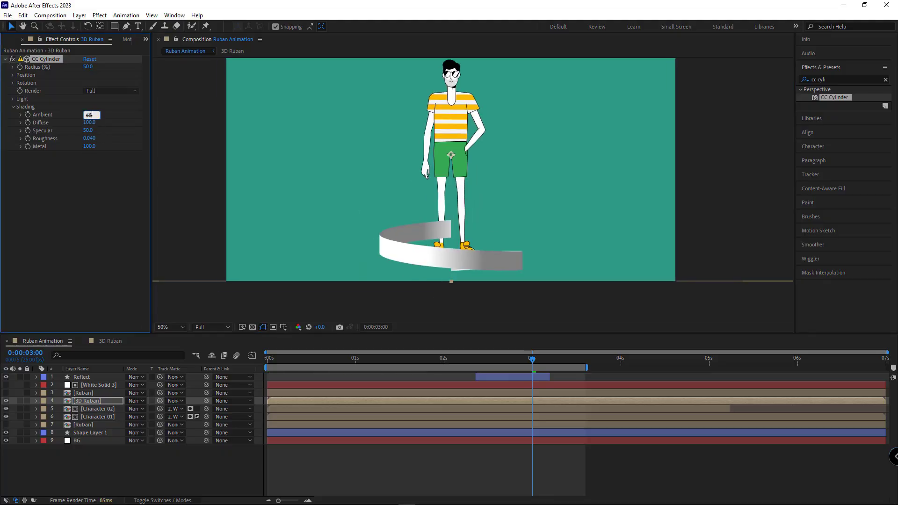
key("Return")
left_click(211, 455)
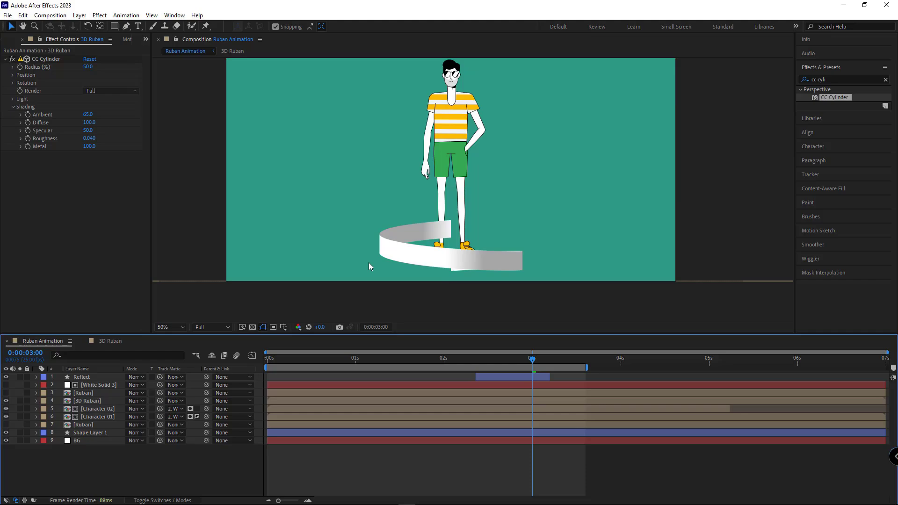
Duplicate Shape Layer 1's white stripe and move the copy upward
left_click(105, 344)
left_click(94, 377)
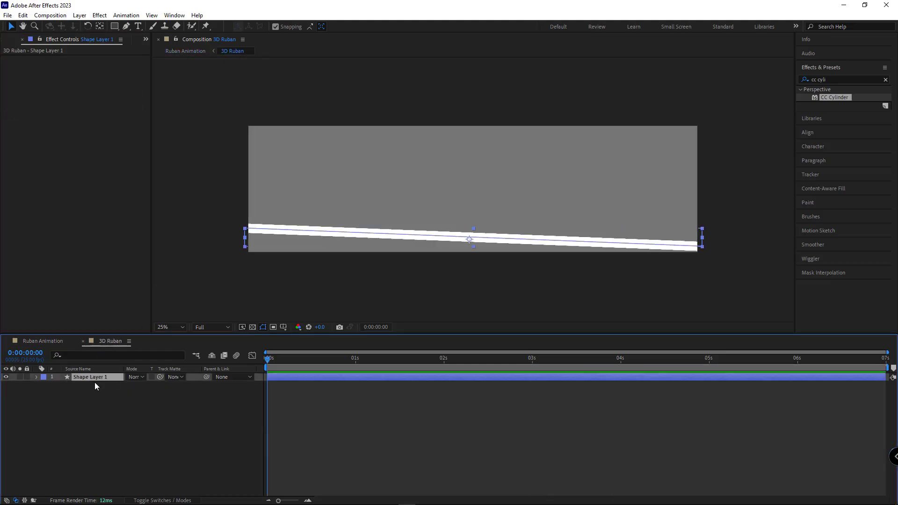
key("ctrl+d")
key("Up")
key("Up")
key("Up")
key("Up")
key("Up")
key("Up")
key("Up")
key("Up")
key("Up")
key("Up")
key("Up")
key("Up")
key("Up")
key("Up")
key("Up")
key("Up")
key("Up")
key("Up")
key("Up")
key("Up")
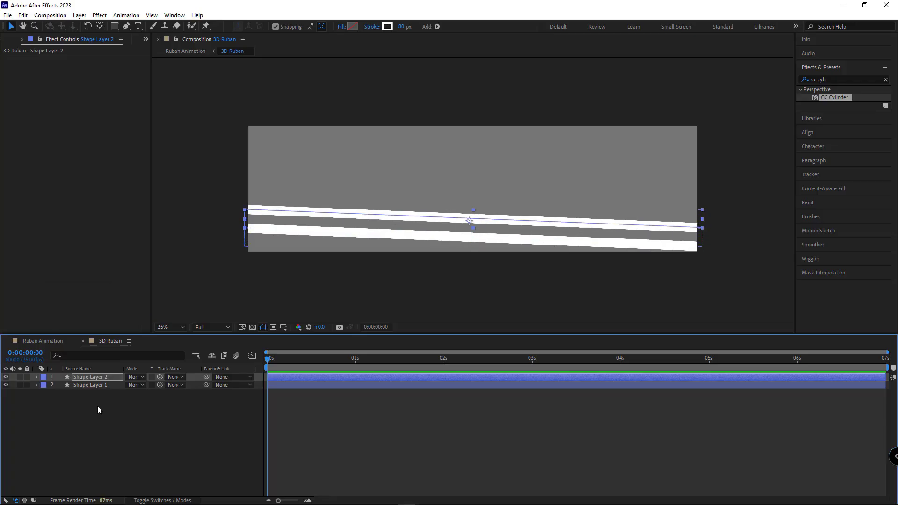
Nudge the second stripe up with Shift+Up, checking the spiral in Ruban Animation
left_click(43, 341)
key("g")
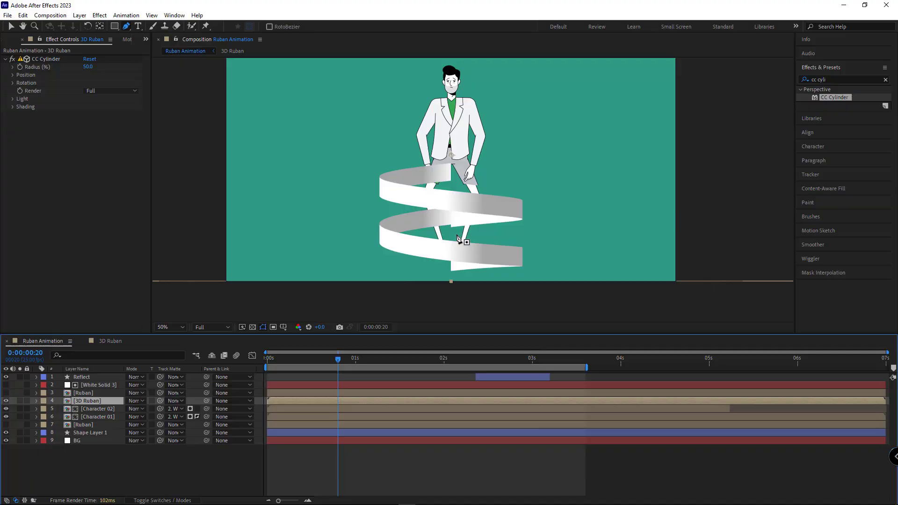
scroll(451, 232, "up", 2)
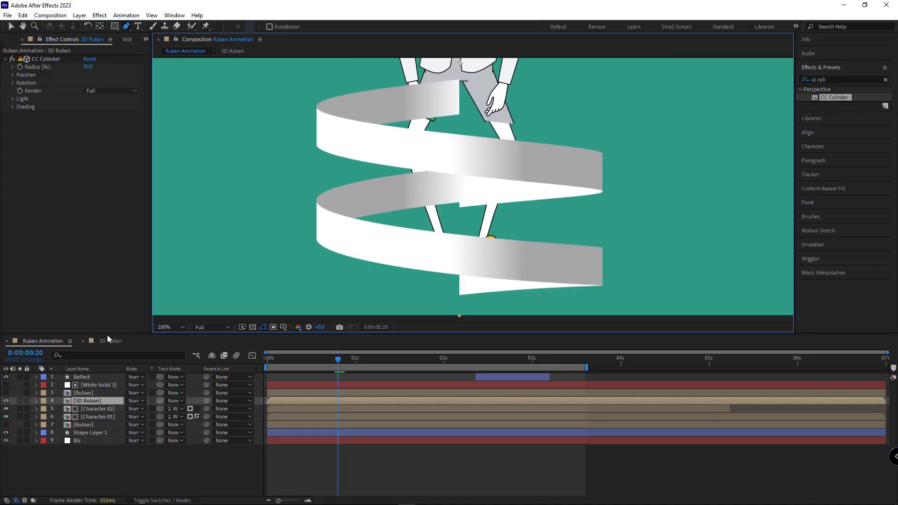
left_click(109, 340)
key("shift+Up")
left_click(38, 341)
left_click(109, 341)
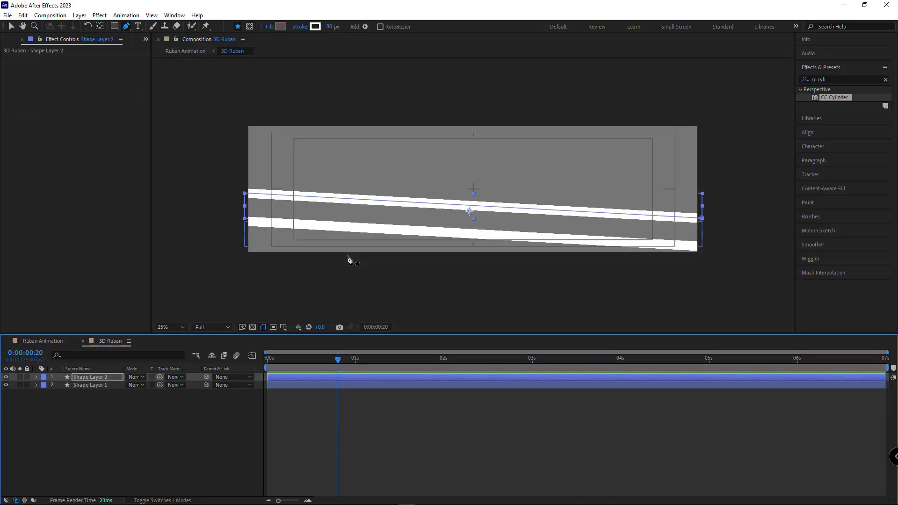
left_click(41, 341)
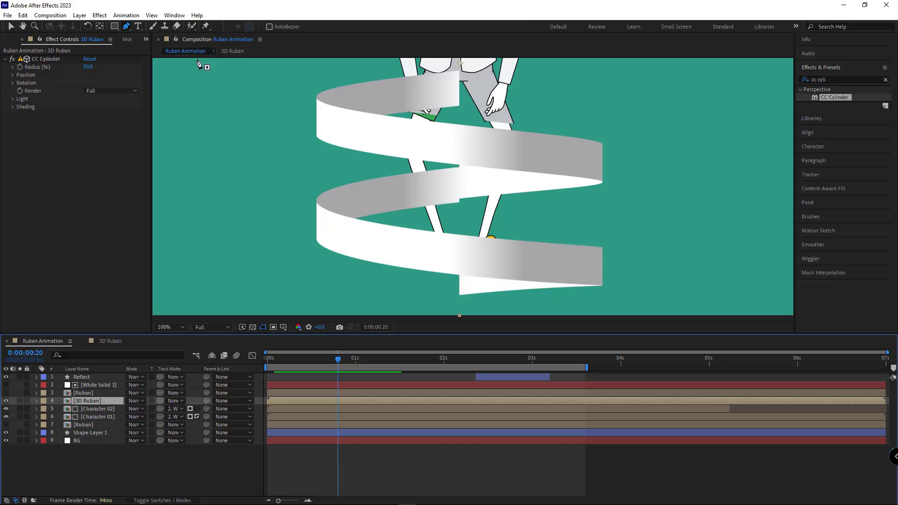
Lock the viewer to Ruban Animation and nudge Shape Layer 2 down two steps
left_click(176, 40)
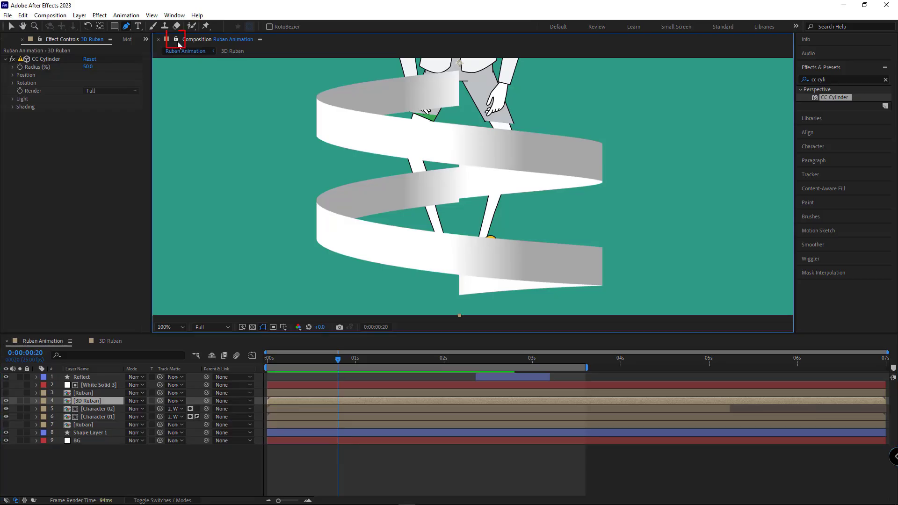
left_click(107, 341)
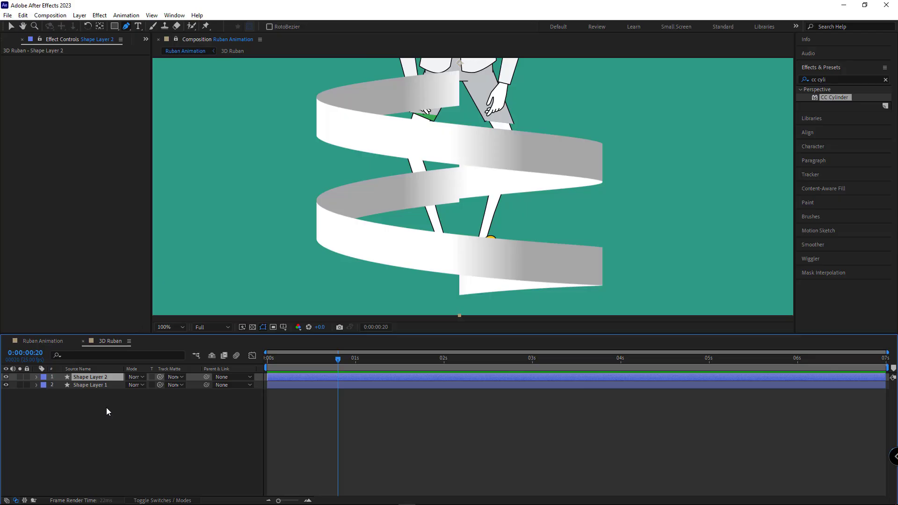
key("Down")
key("Down")
key("Down")
key("Down")
key("Down")
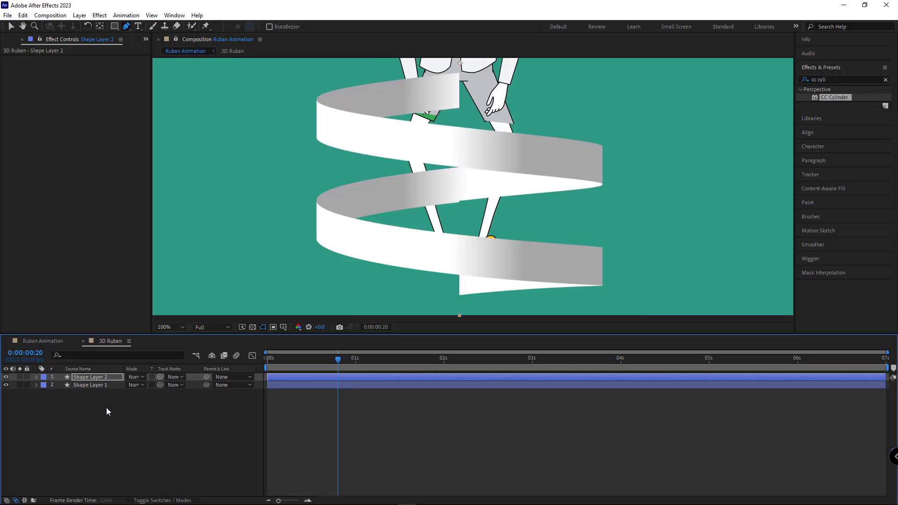
key("Down")
key("Down")
key("Down")
left_click(107, 408)
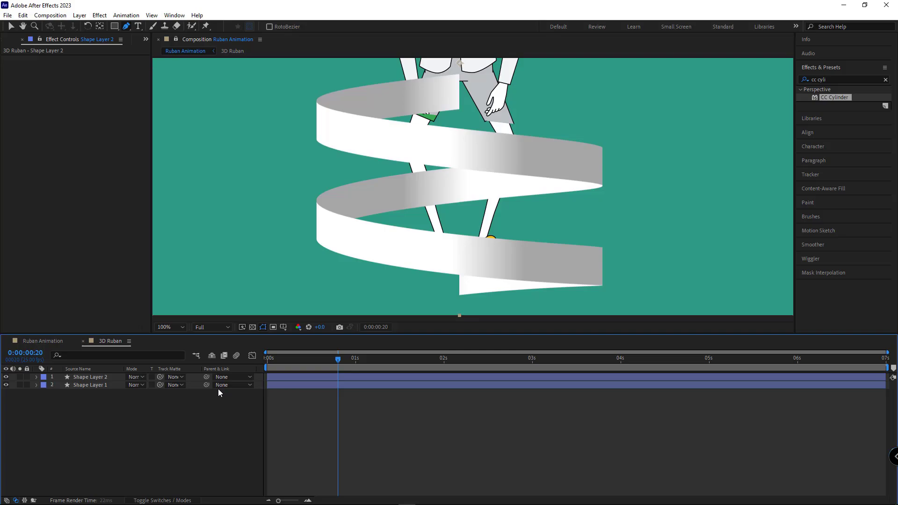
Duplicate Shape Layer 2 and raise the copy higher up the canvas
key("comma")
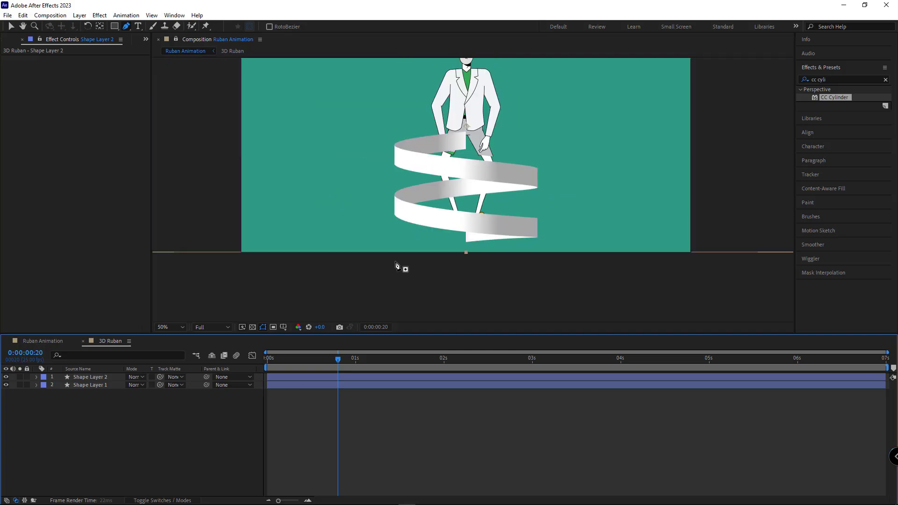
left_click(91, 377)
key("ctrl+d")
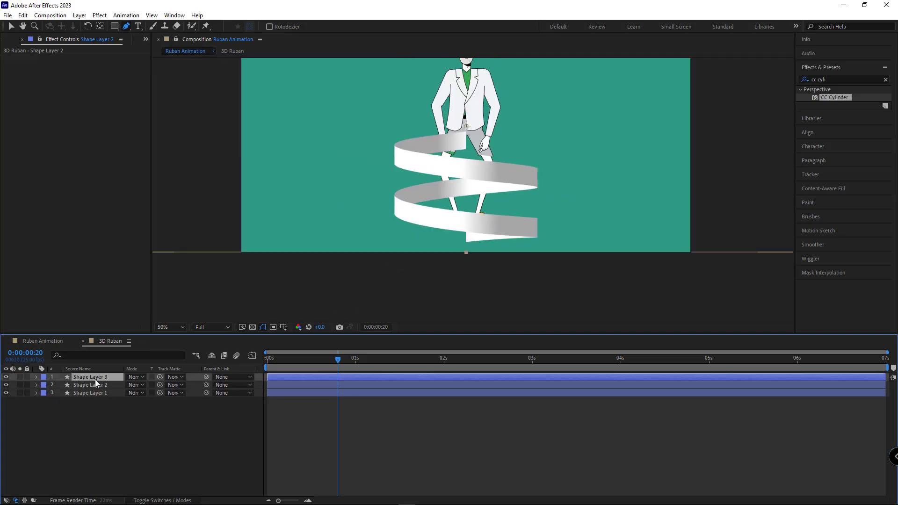
key("shift+Up")
key("shift+Up")
key("shift+Up")
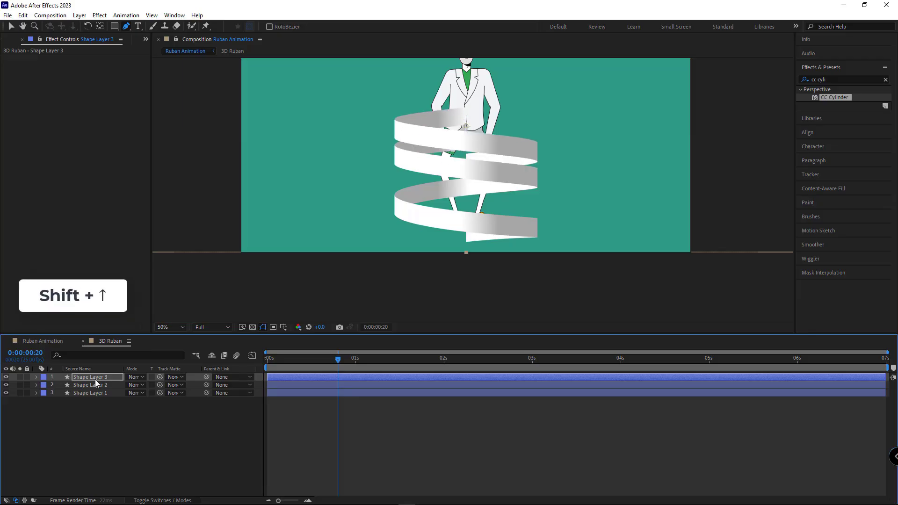
key("shift+Up")
key("shift+Up")
key("shift+Up")
key("shift+Up")
key("period")
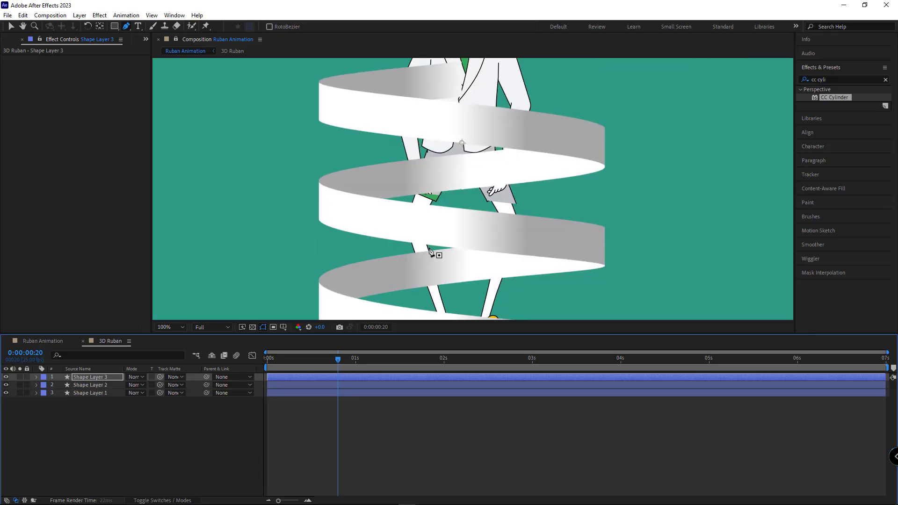
scroll(431, 252, "up", 1)
Unlock the viewer and compare the spiral in Ruban Animation at 25% zoom
left_click(176, 39)
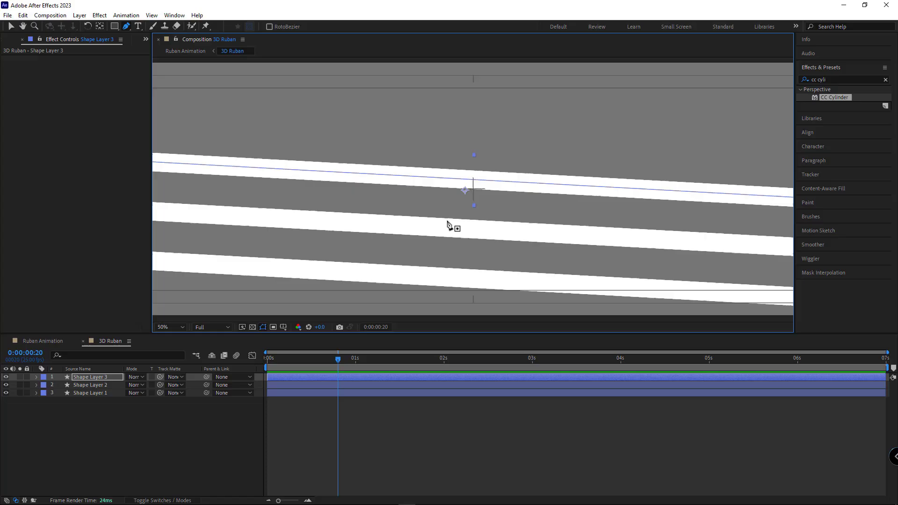
scroll(447, 222, "up", 1)
left_click(49, 341)
scroll(424, 224, "down", 1)
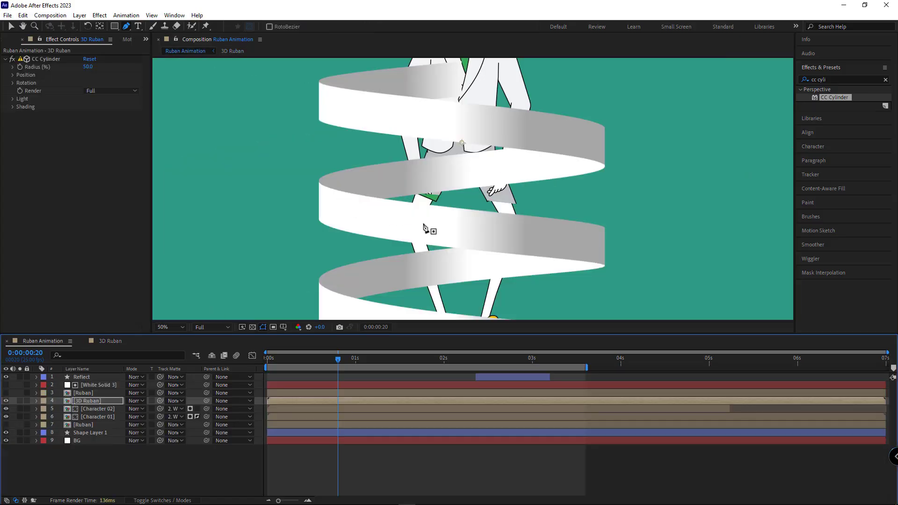
key("comma")
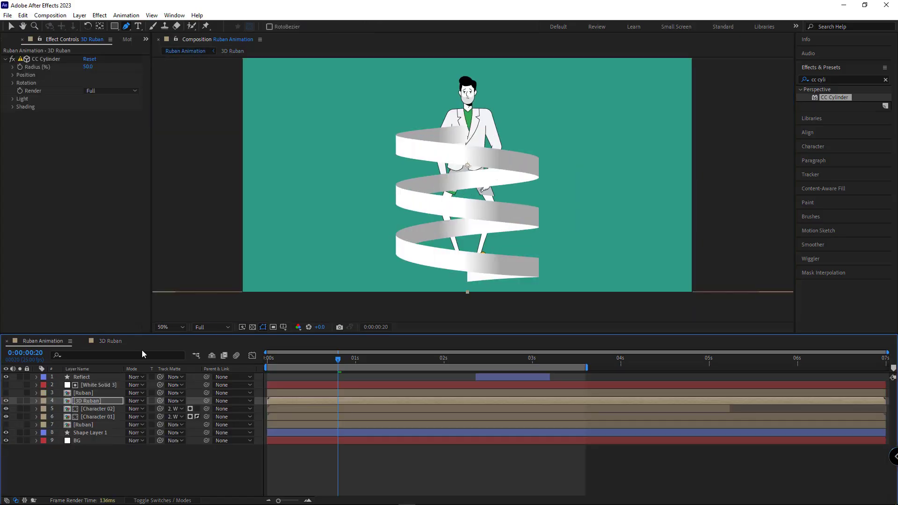
left_click(117, 342)
key("comma")
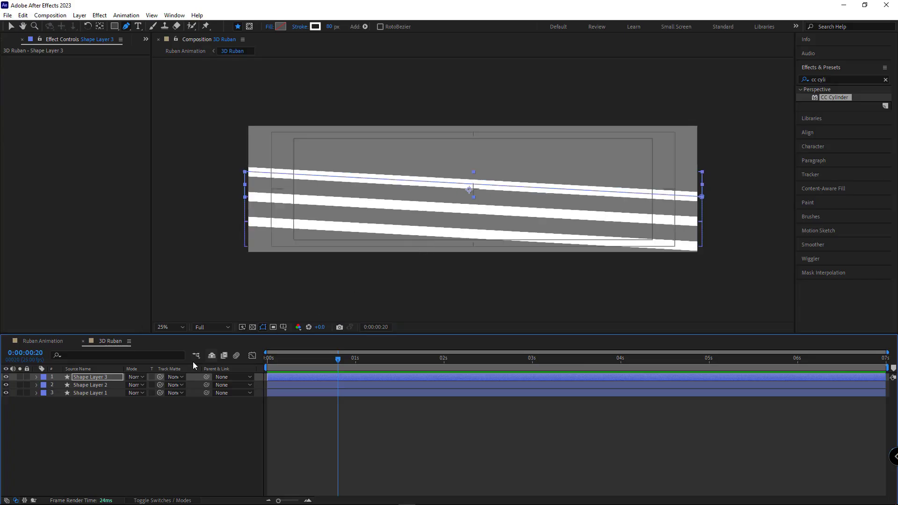
Duplicate Shape Layers 2 and 3 together and raise the copies about 100 px
left_click(86, 385, "shift")
key("ctrl+d")
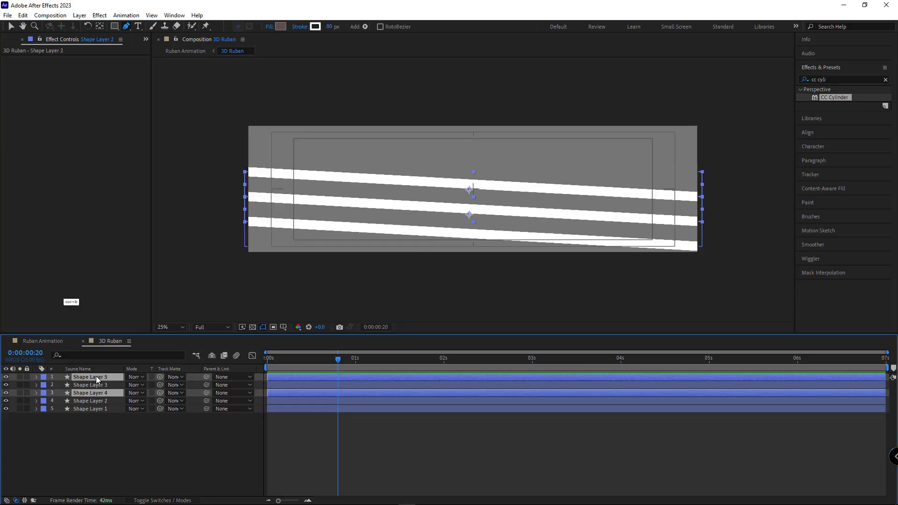
key("shift+Up")
key("shift+Up")
key("shift+Up")
key("shift+Up")
key("shift+Up")
key("shift+Up")
key("shift+Up")
key("shift+Up")
key("shift+Up")
key("shift+Up")
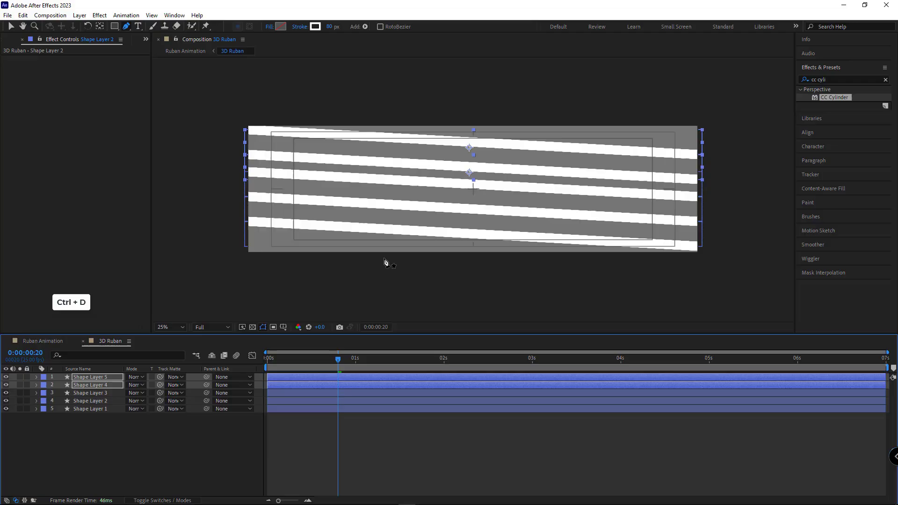
left_click(42, 340)
key("period")
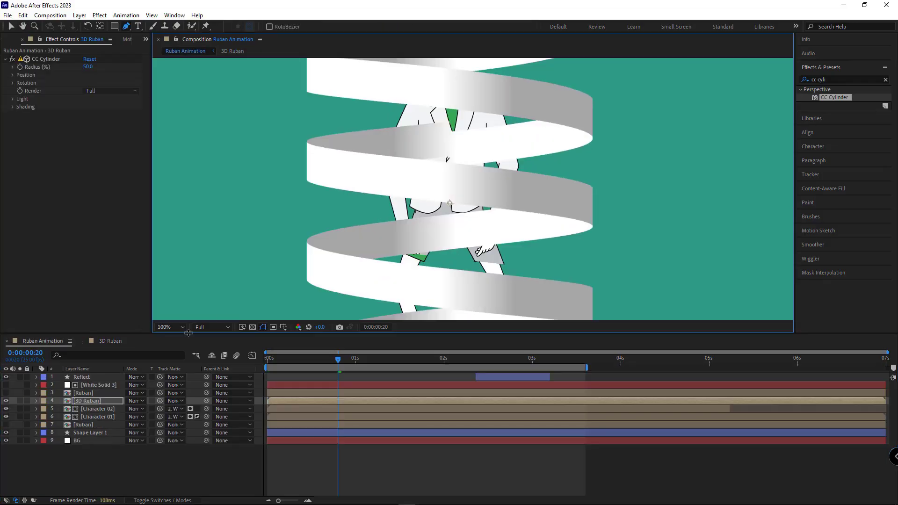
left_click(110, 340)
left_click(96, 387)
left_click(100, 378, "shift")
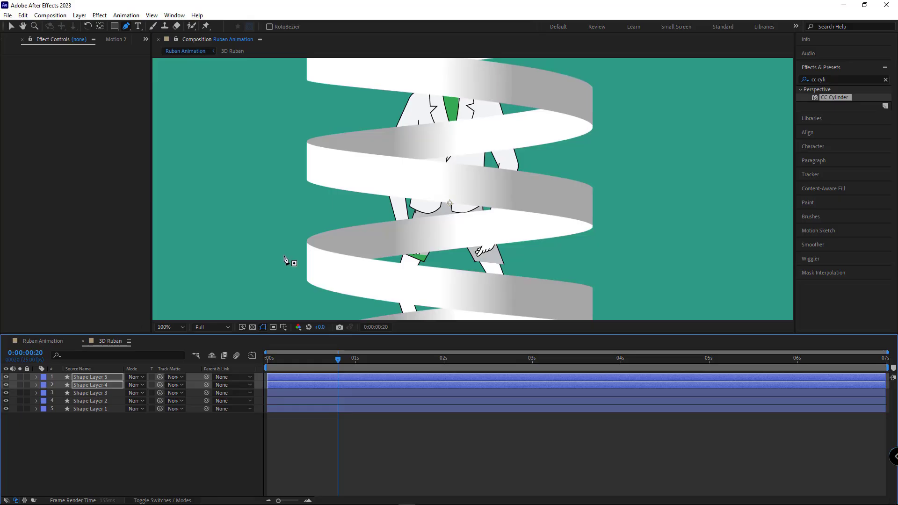
Add a vertex on Shape Layer 1's path and curve its right end down
scroll(288, 257, "down", 4)
left_click(229, 450)
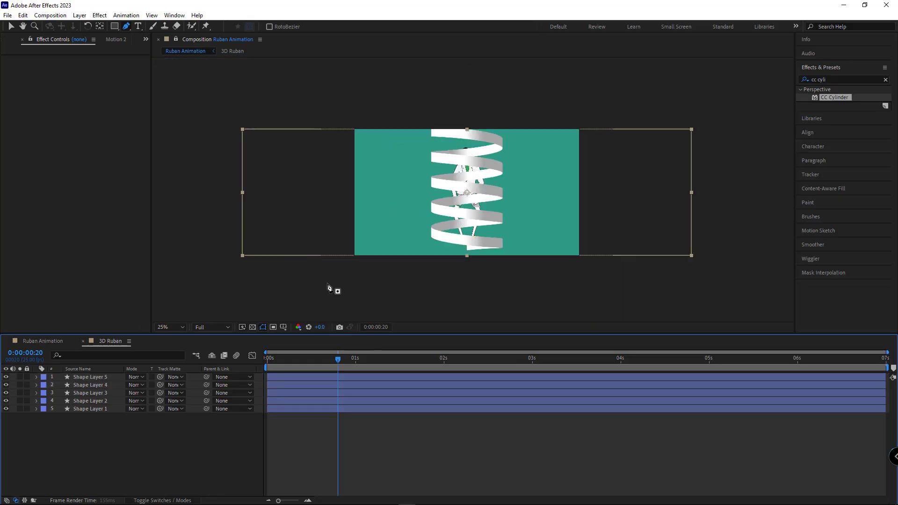
left_click(182, 45)
left_click(182, 48)
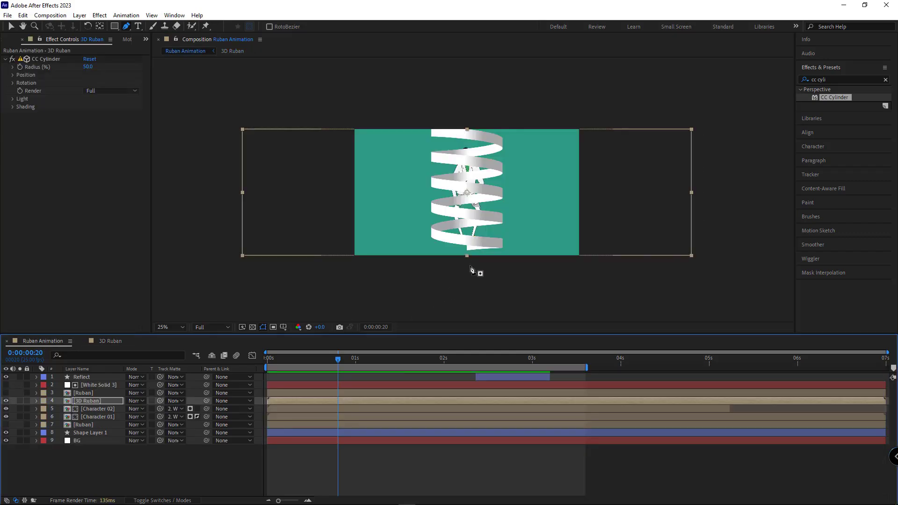
left_click(105, 341)
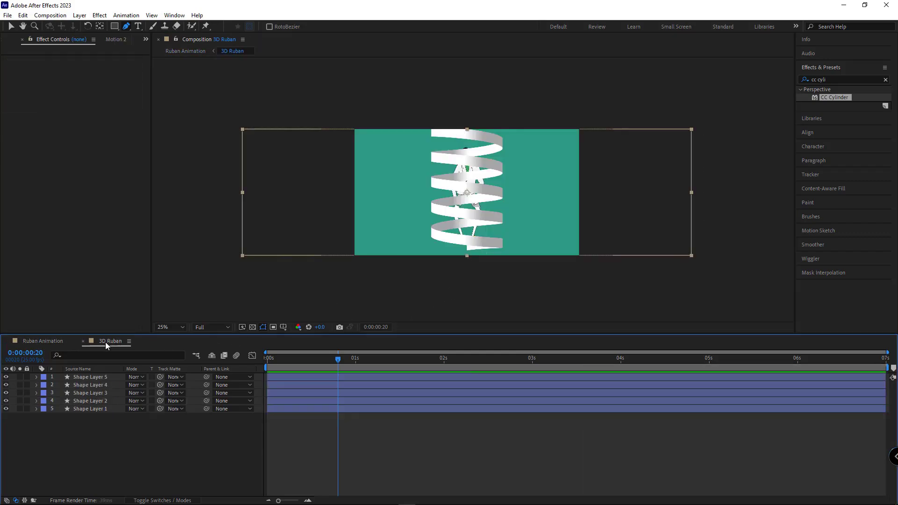
left_click(86, 409)
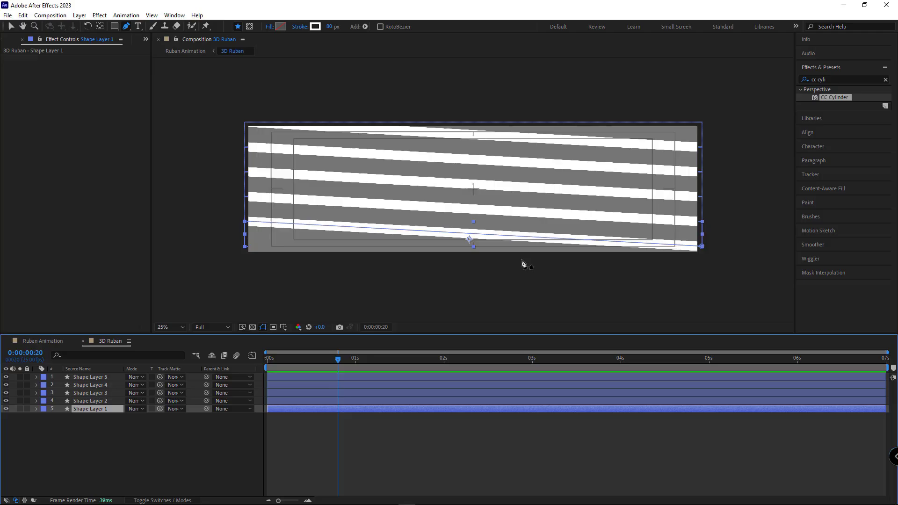
left_click(543, 238)
left_click_drag(702, 247, 691, 262)
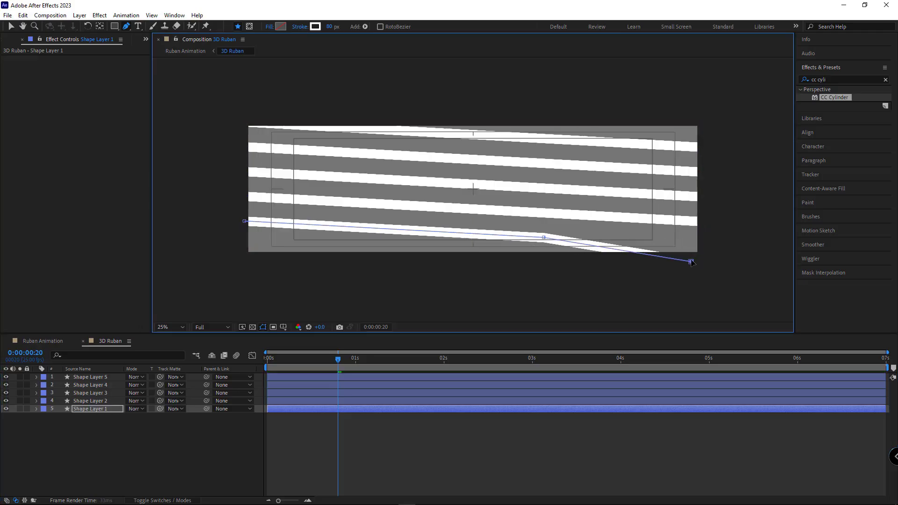
left_click_drag(598, 246, 652, 244)
left_click(32, 345)
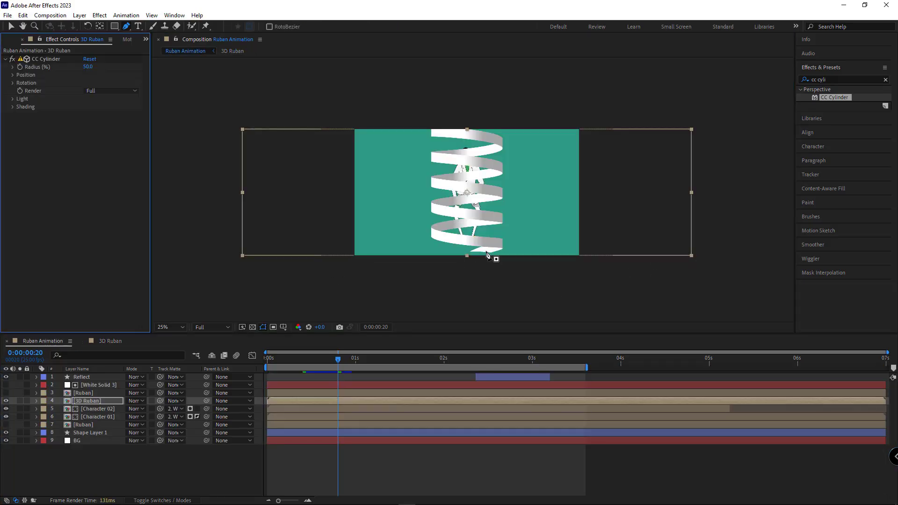
Scrub CC Cylinder's Rotation Y to about 193°
left_click(13, 82)
left_click_drag(98, 124, 148, 125)
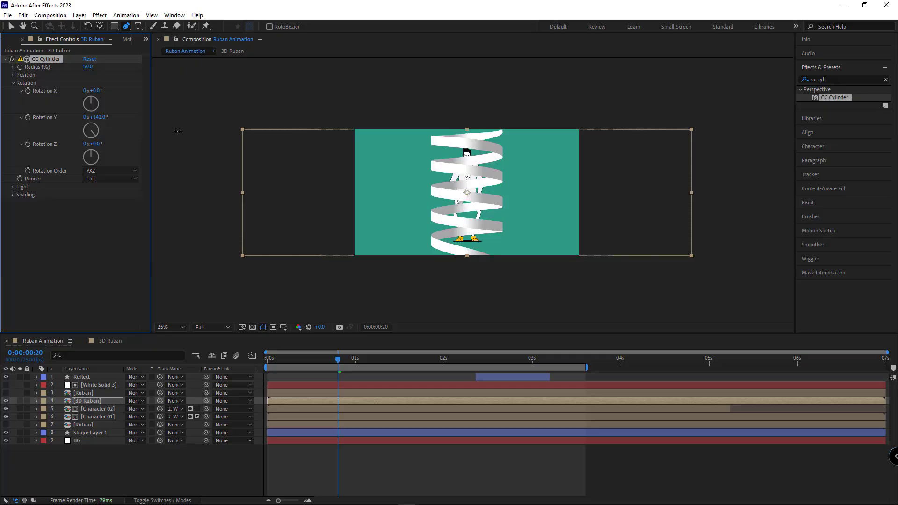
left_click_drag(177, 131, 204, 136)
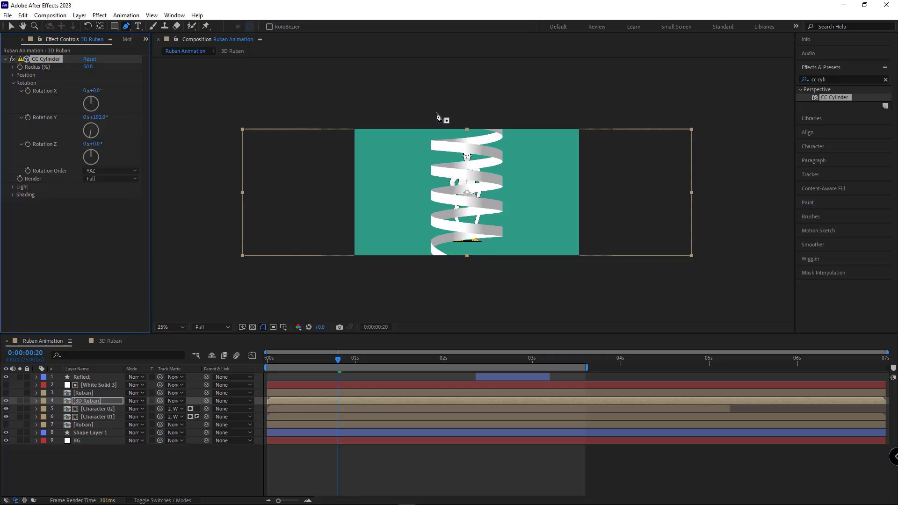
On Shape Layer 5, add a smooth middle vertex and lengthen its left Bezier handle
left_click(108, 342)
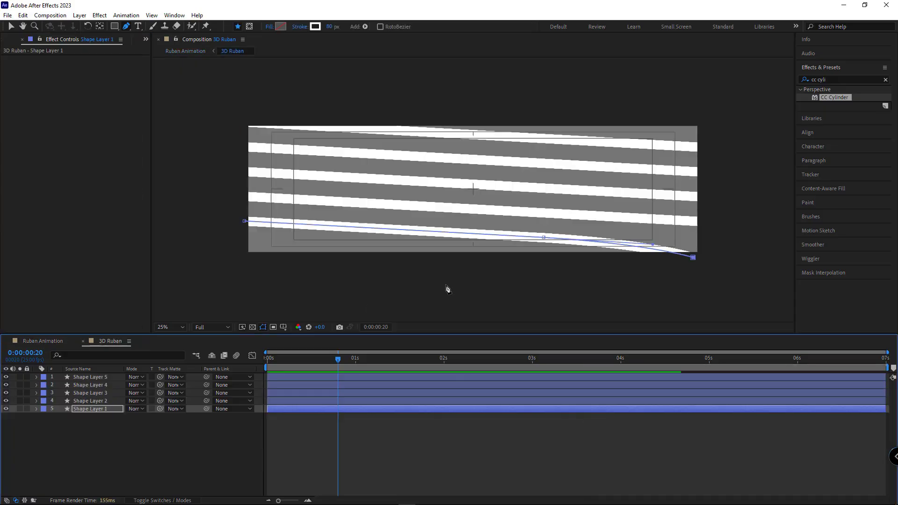
left_click(111, 374)
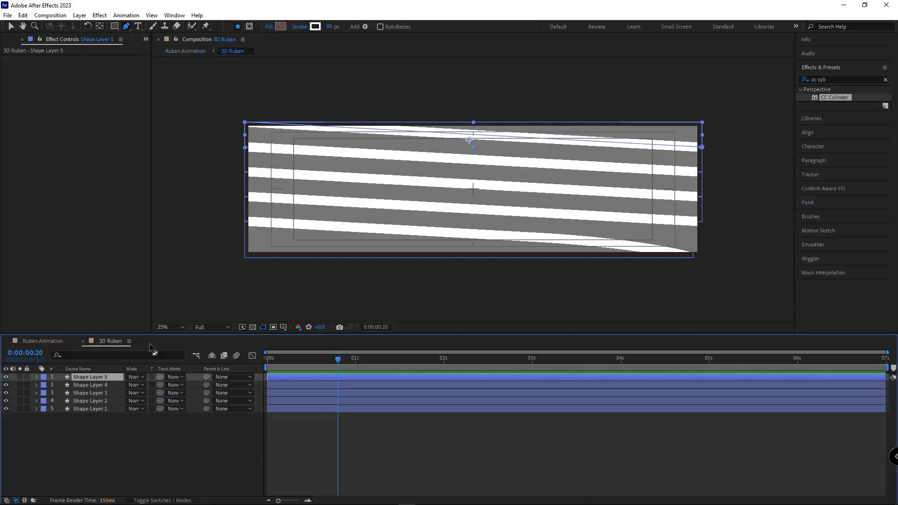
left_click(474, 135)
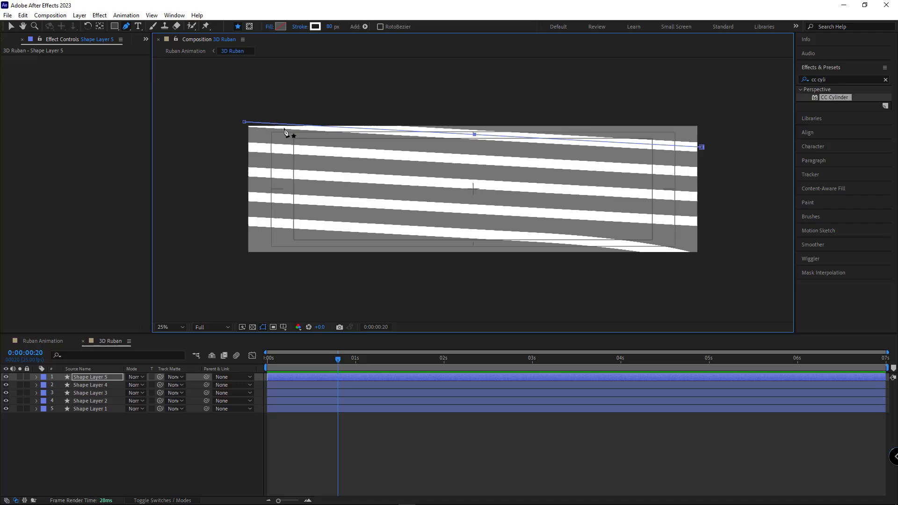
left_click_drag(244, 123, 251, 120)
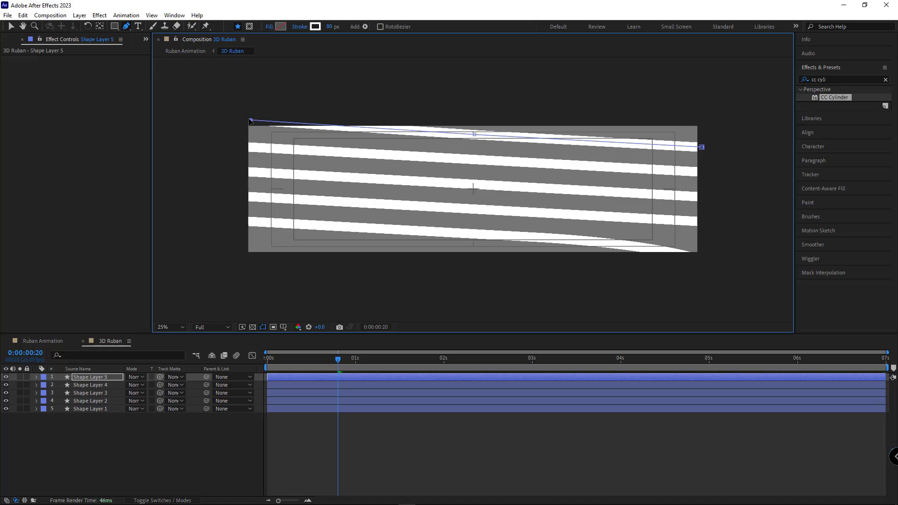
left_click(474, 135, "alt")
left_click_drag(473, 135, 473, 137)
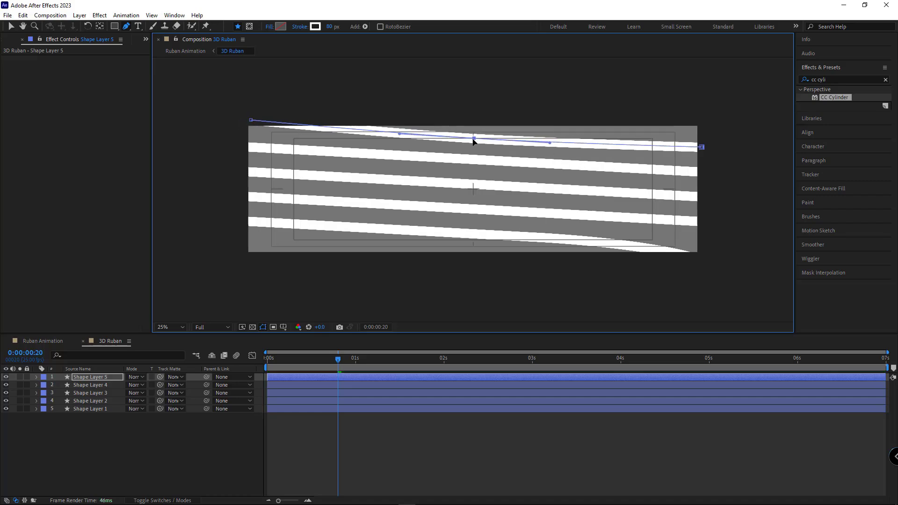
left_click_drag(399, 133, 340, 131)
left_click(43, 342)
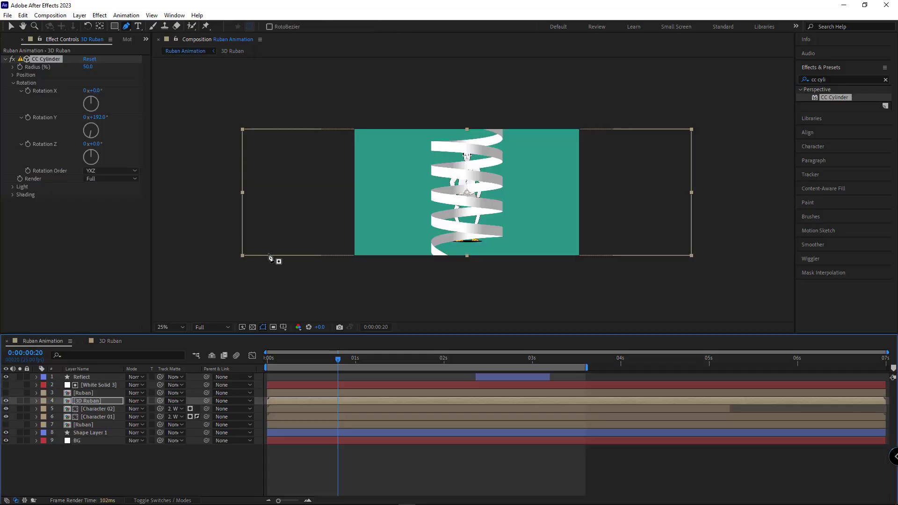
left_click(113, 342)
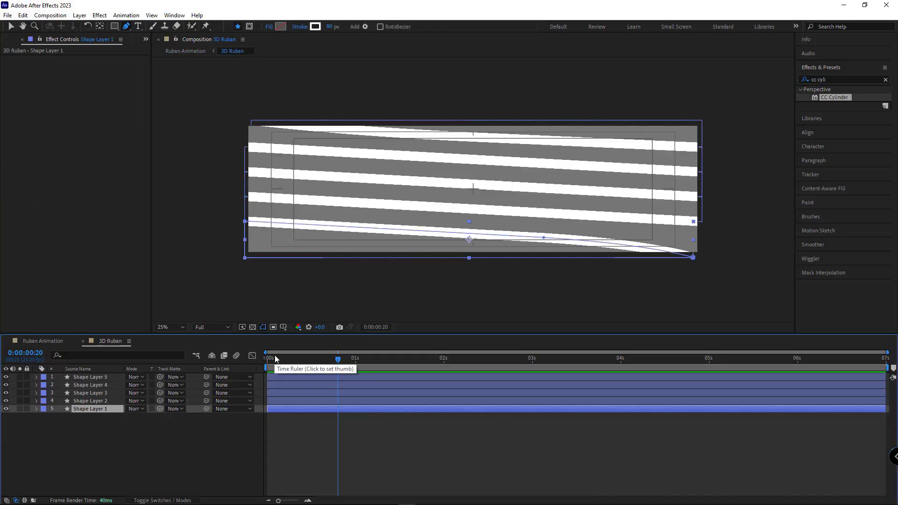
Add Trim Paths to Shape Layer 1 and enable keyframes for Start and End
left_click(47, 420)
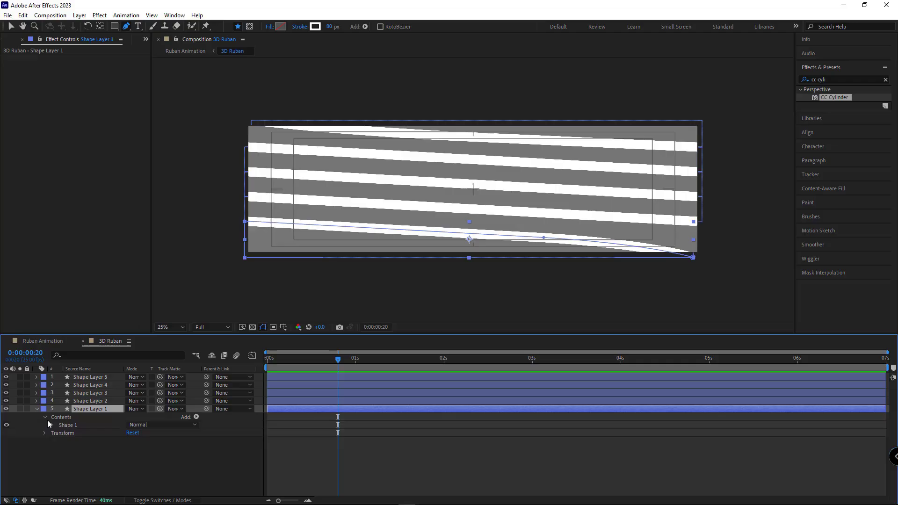
left_click(196, 417)
left_click(236, 366)
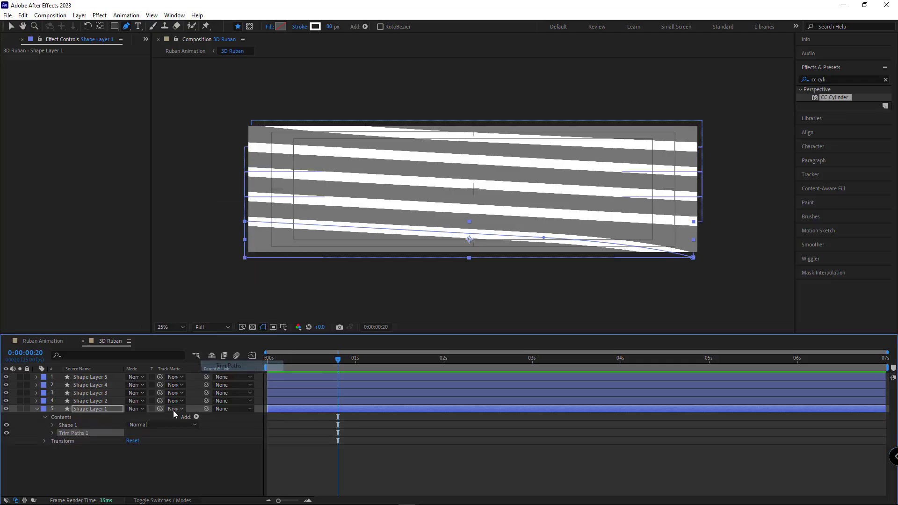
left_click(53, 433)
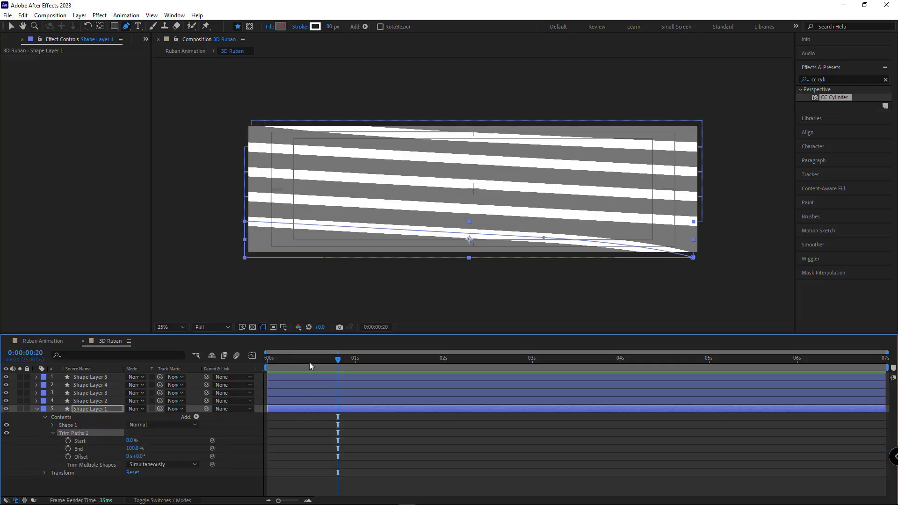
left_click(69, 440)
left_click(68, 448)
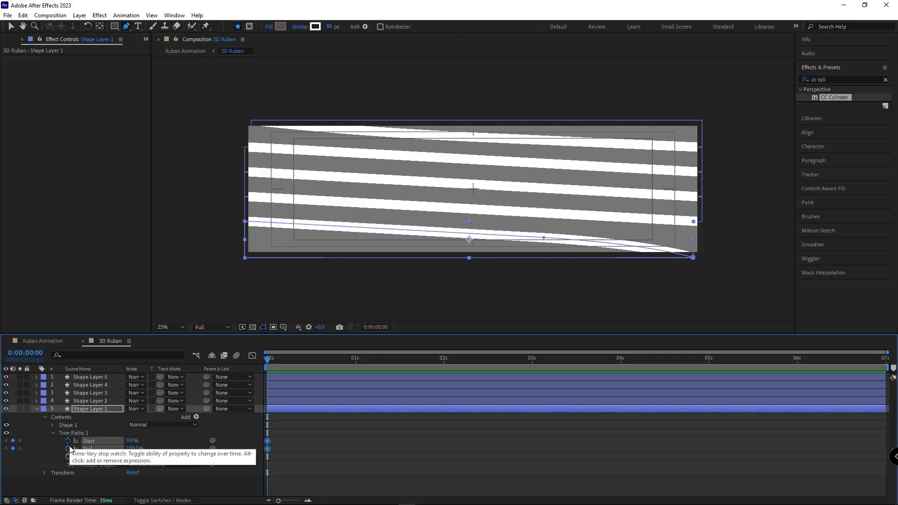
left_click(287, 439)
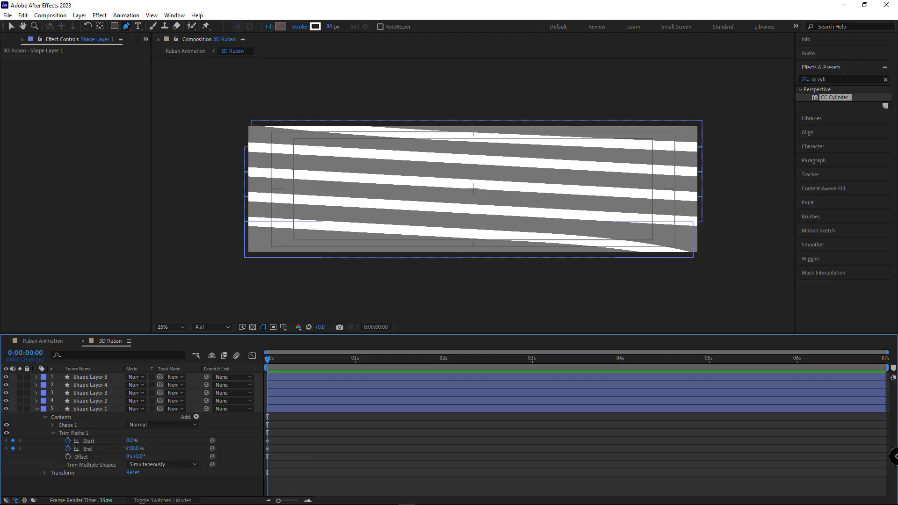
Keyframe End 0% at 0 s, both 100% at frame 20, with Start trailing behind
left_click_drag(125, 448, 44, 447)
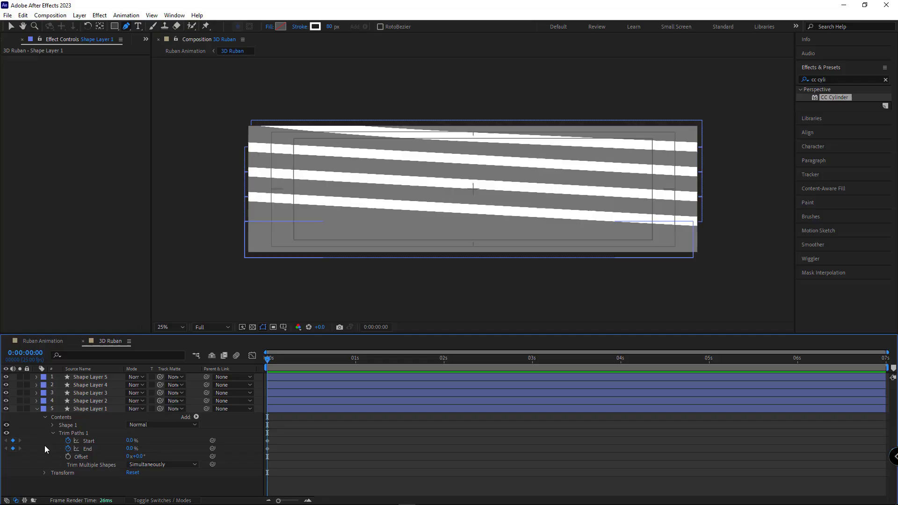
key("shift+Page_Down")
key("shift+Page_Down")
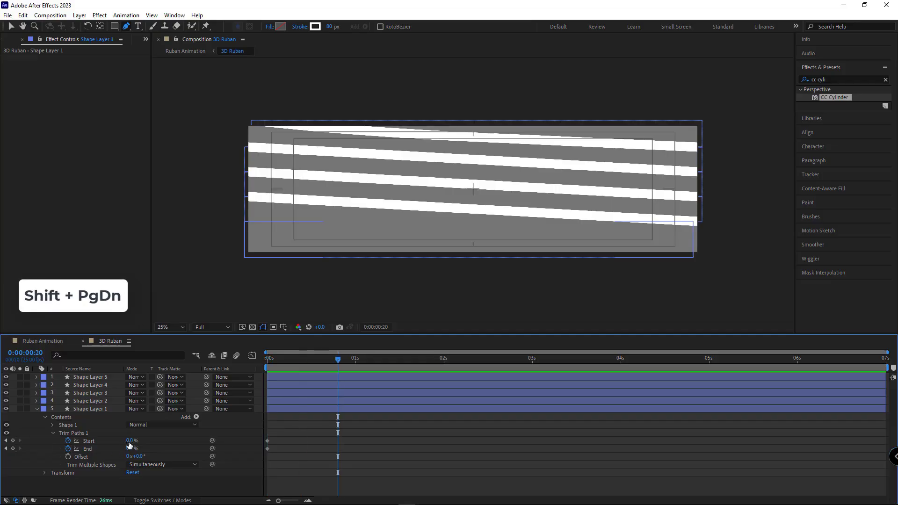
left_click_drag(129, 441, 323, 441)
left_click(316, 444)
scroll(313, 444, "up", 1)
scroll(327, 444, "left", 1)
scroll(367, 445, "up", 1)
scroll(367, 445, "left", 2)
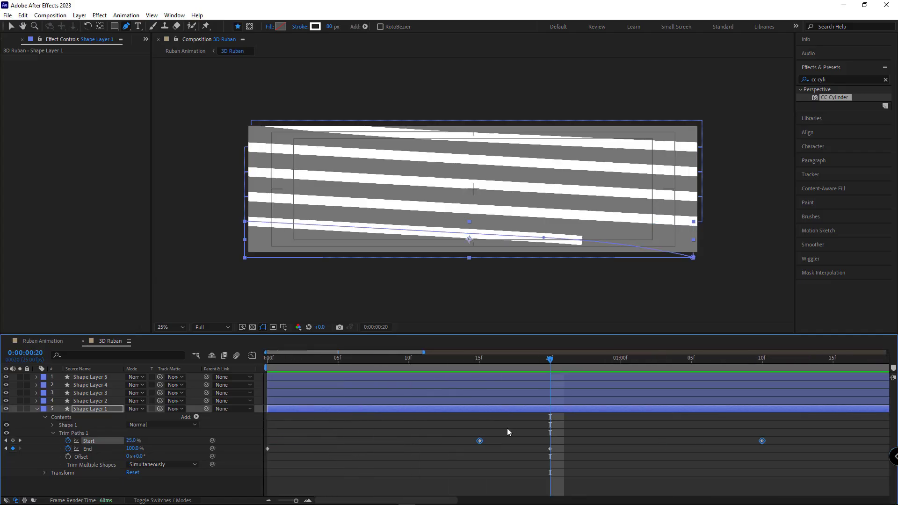
key("Page_Up")
key("Page_Up")
key("Page_Up")
key("Page_Up")
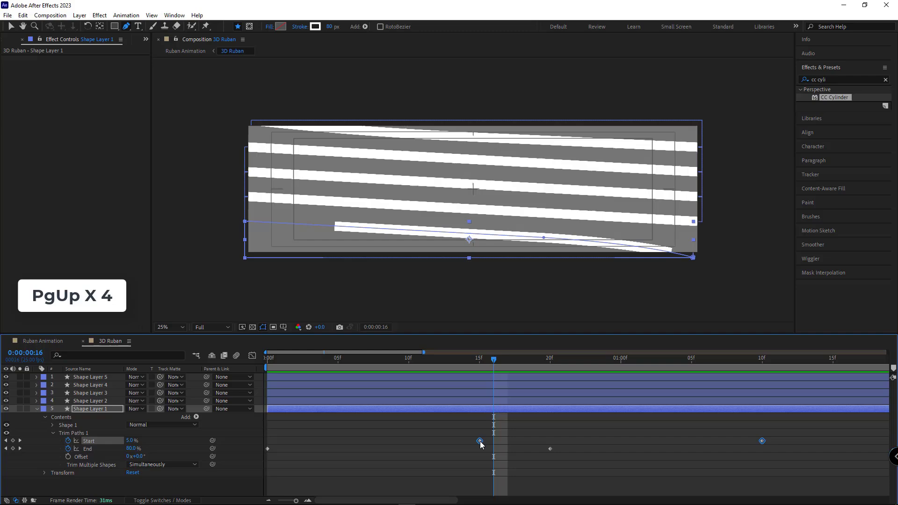
left_click_drag(480, 442, 500, 441)
Scrub and preview the stripe's draw-on animation
scroll(439, 435, "down", 3)
left_click(382, 486)
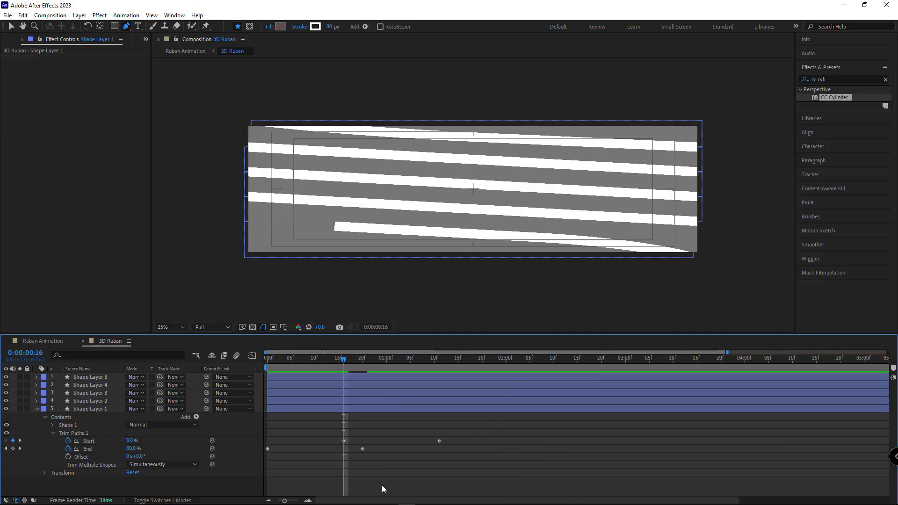
left_click_drag(299, 358, 250, 369)
key("space")
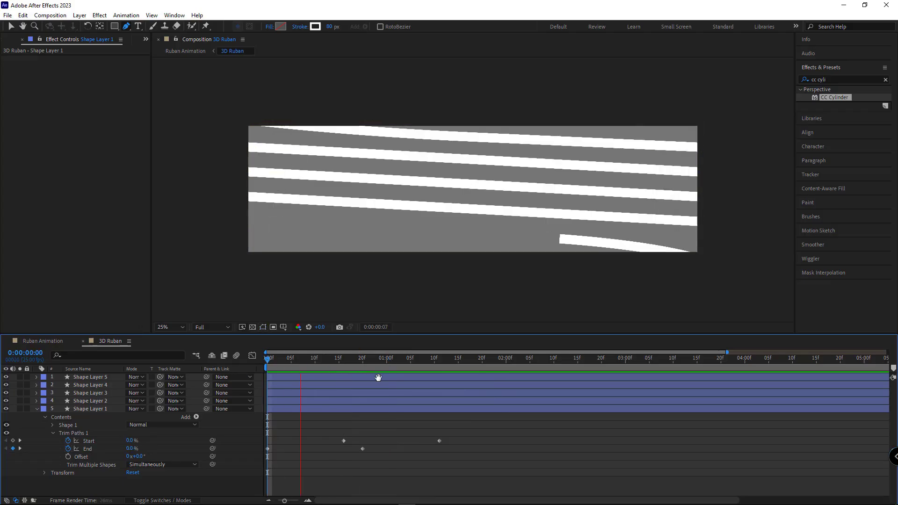
Copy Shape Layer 1's four Trim Paths keyframes and paste them onto Shape Layer 2 at frame 20
key("space")
left_click_drag(378, 361, 262, 366)
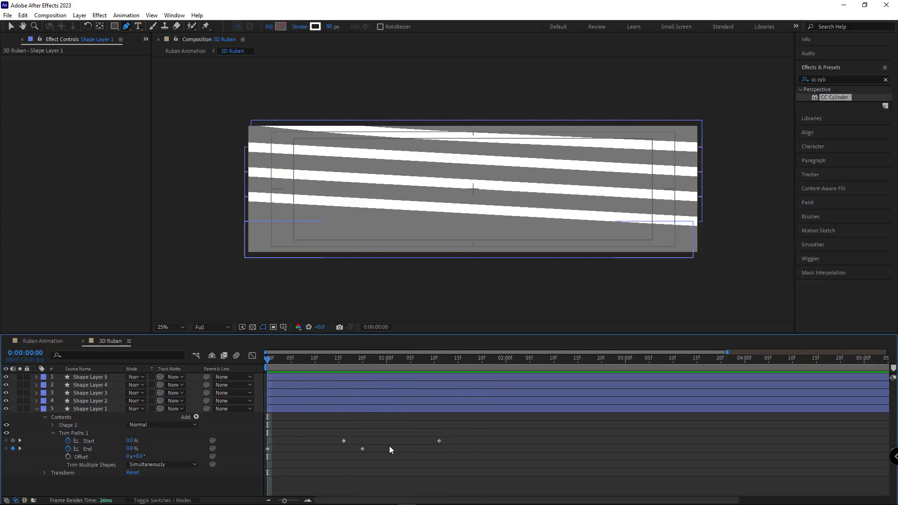
left_click_drag(462, 437, 264, 466)
key("ctrl+c")
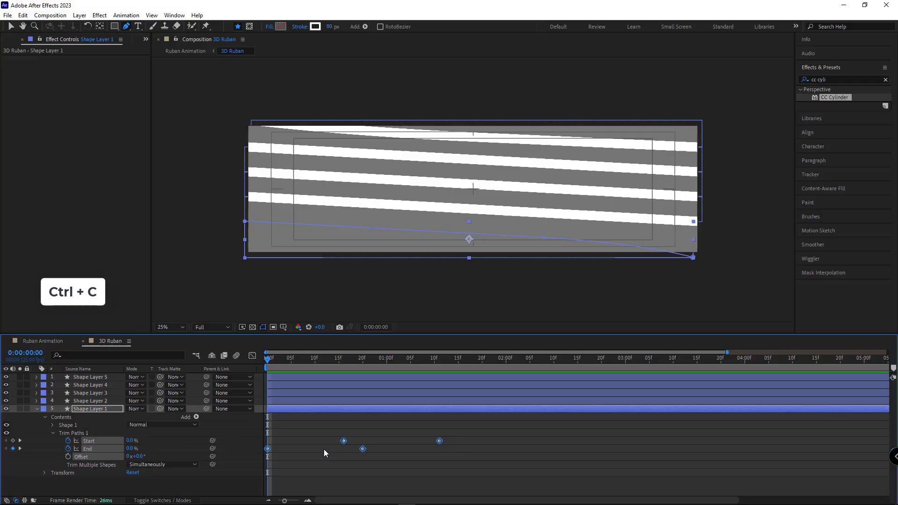
left_click(318, 401)
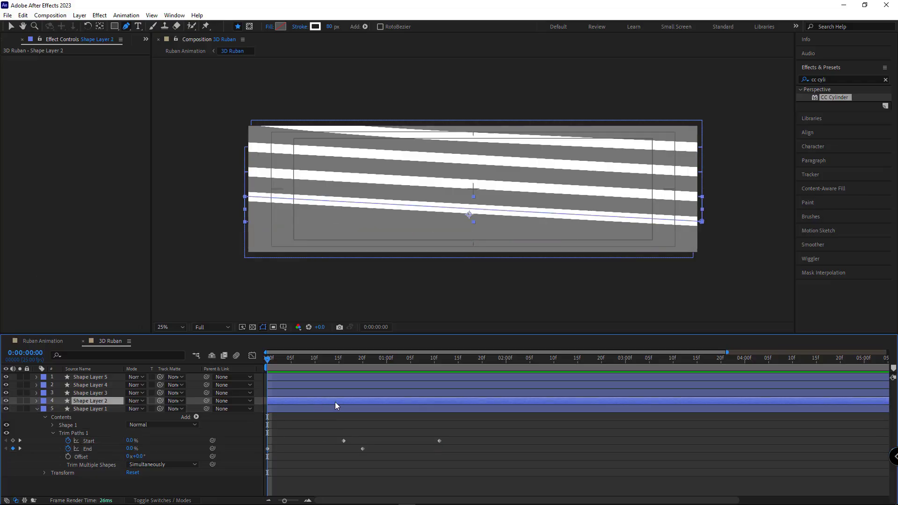
left_click_drag(359, 360, 364, 360)
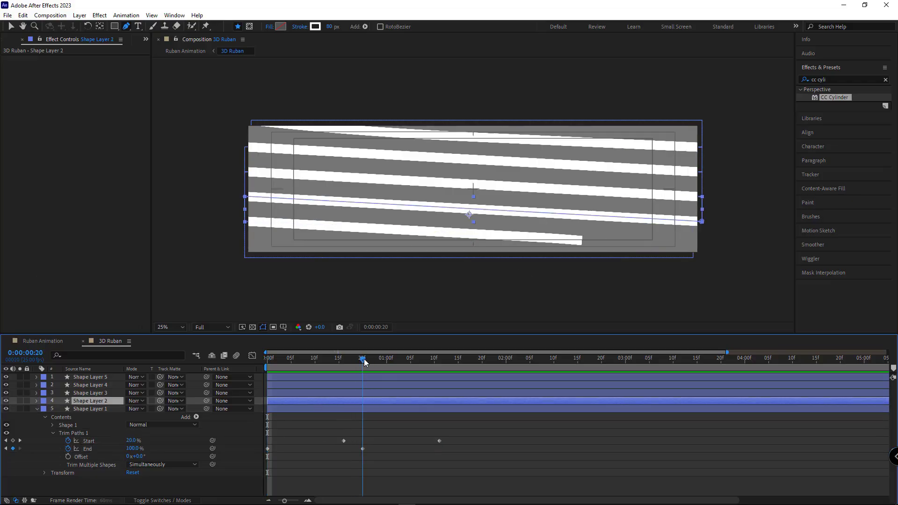
key("ctrl+v")
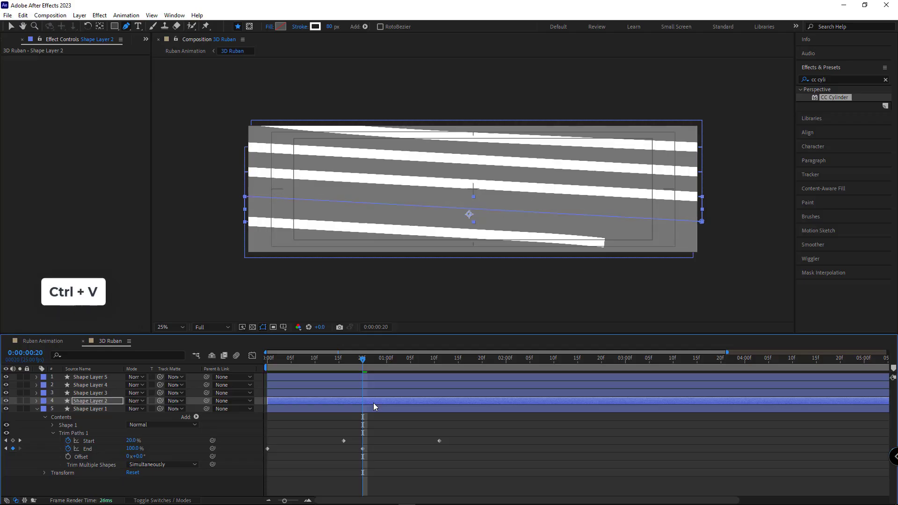
Scrub the full 7-second timeline to check both stripes draw on in turn
key("minus")
left_click(436, 447)
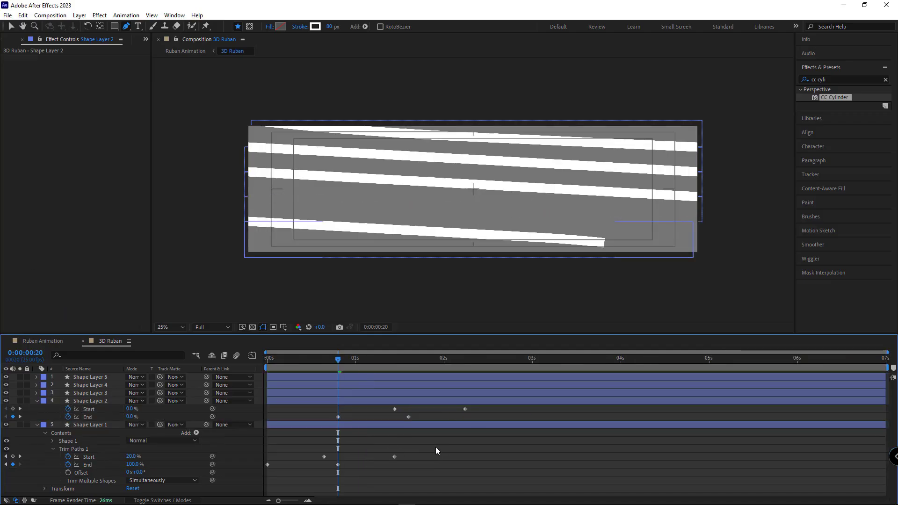
left_click_drag(281, 359, 356, 362)
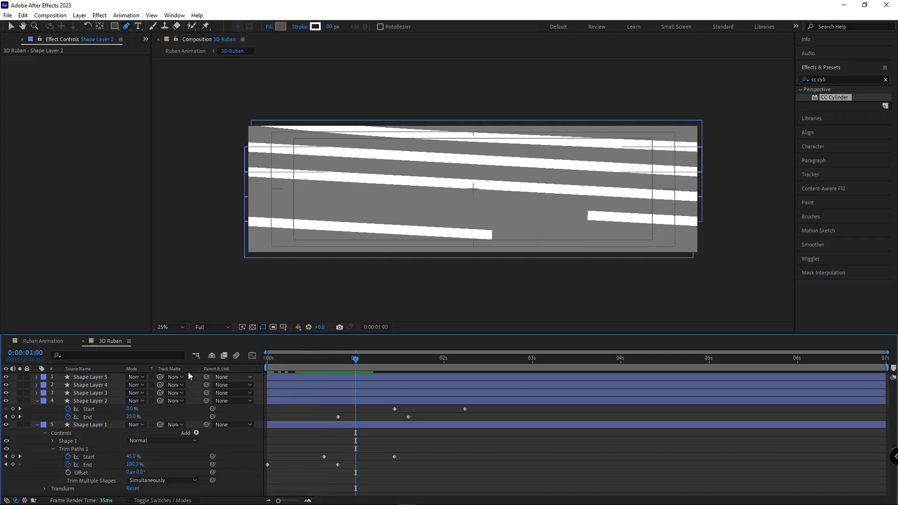
Turn off Shape Layers 3–5, then scrub Ruban Animation to watch the ribbon draw on from the bottom
left_click(87, 394)
left_click(78, 379, "shift")
left_click(6, 378)
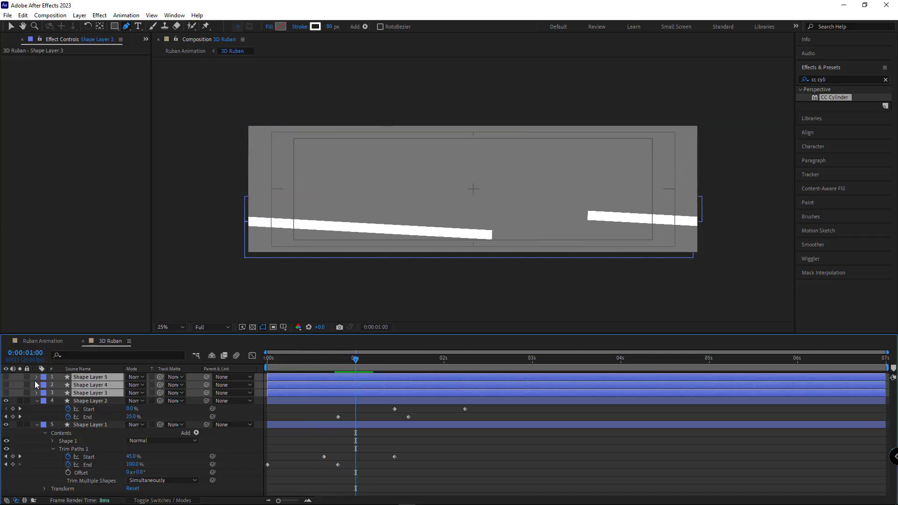
left_click(52, 342)
left_click(422, 456)
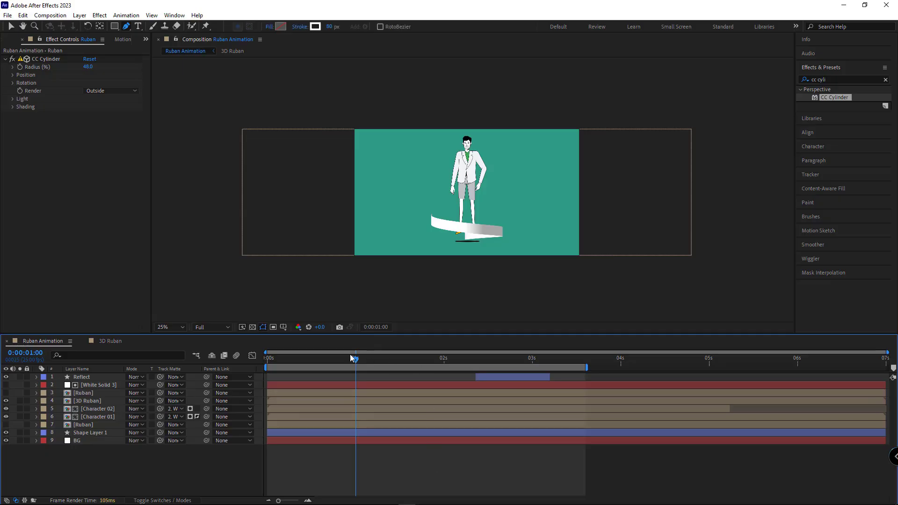
left_click_drag(350, 356, 290, 381)
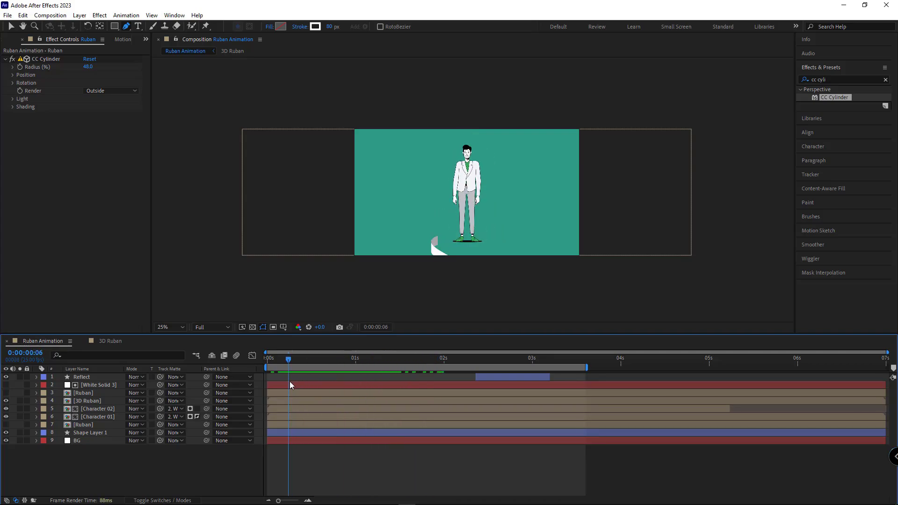
Inside 3D Ruban, paste the Trim Paths keyframes onto Shape Layer 3 at 0:00:01:15
double_click(330, 401)
left_click(319, 394)
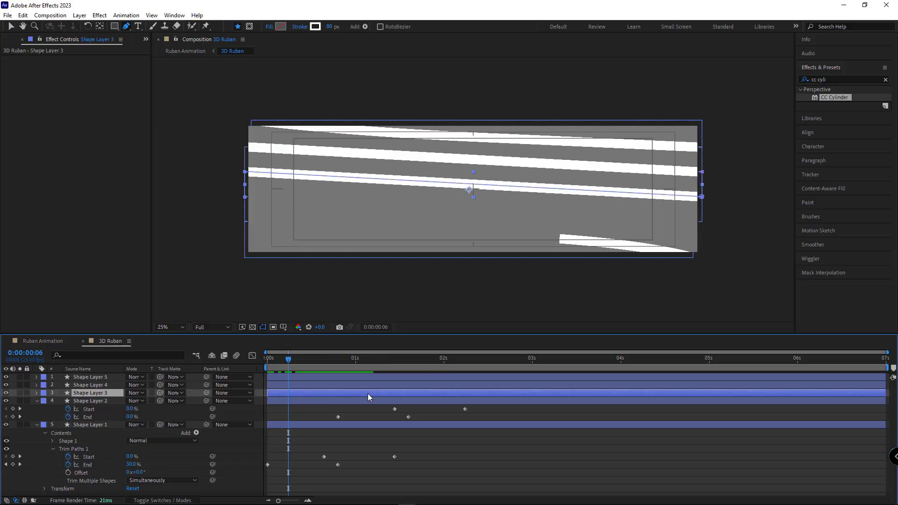
left_click(408, 363)
key("ctrl+v")
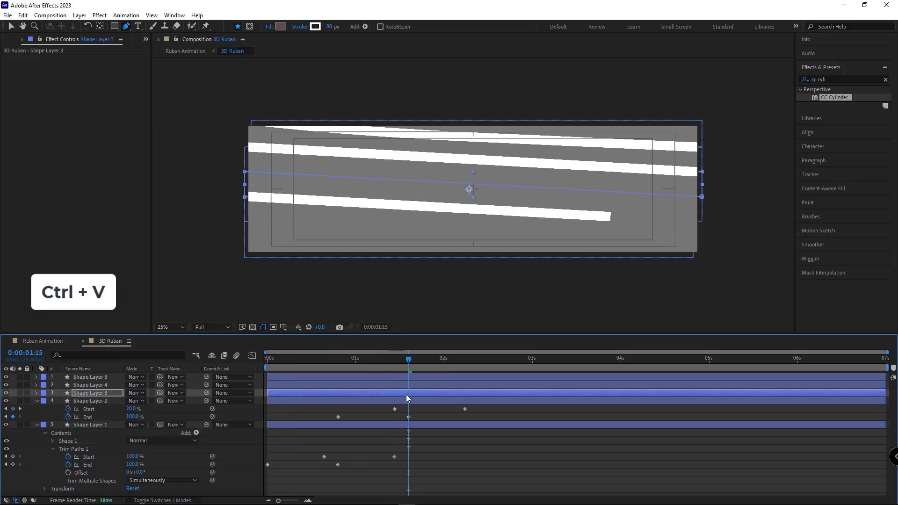
Paste the Trim Paths keyframes onto Shape Layer 4 at 0:00:02:10
left_click(481, 358)
left_click(493, 386)
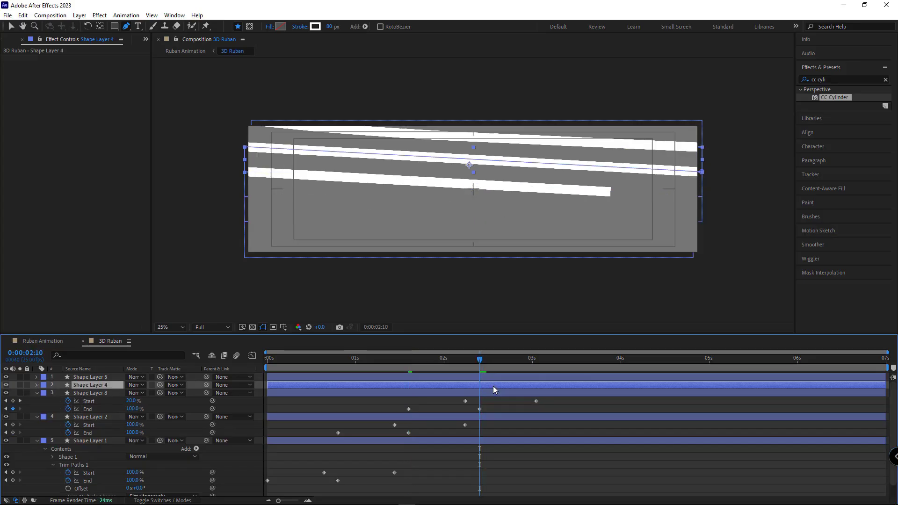
key("ctrl+v")
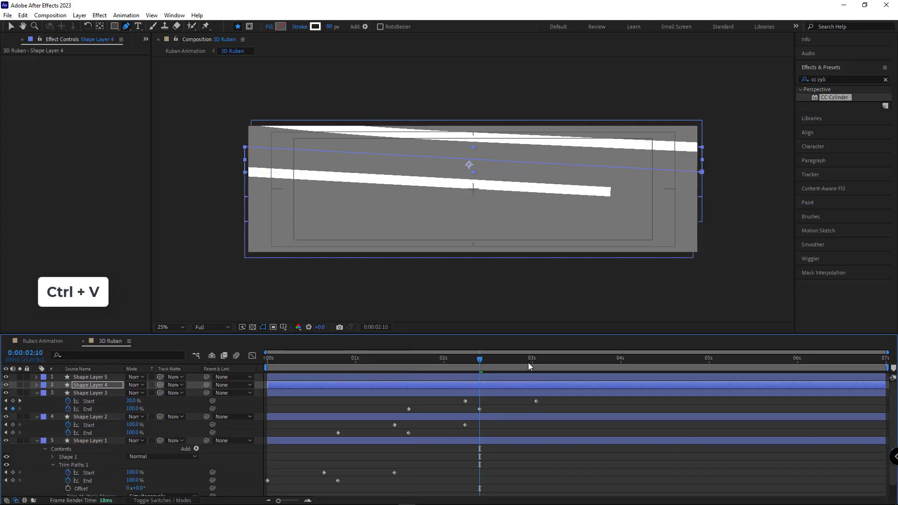
key("u")
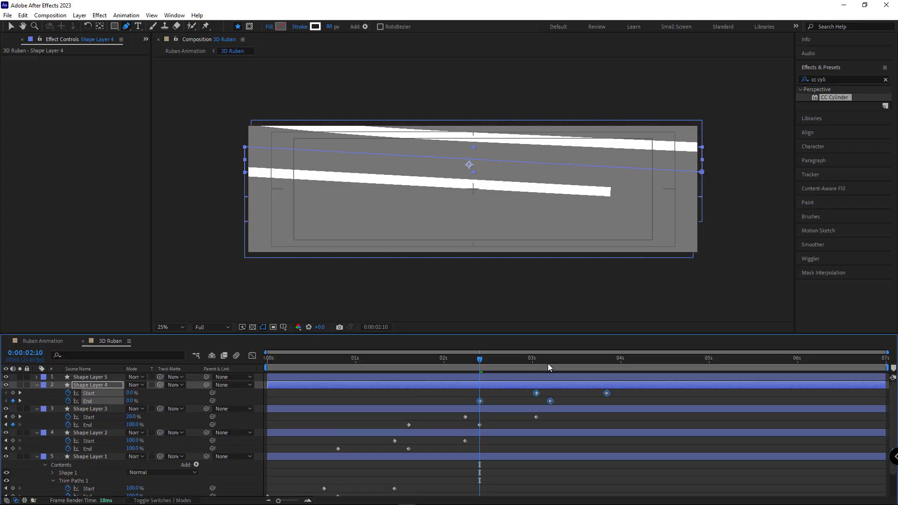
Paste them onto Shape Layer 5 at 0:00:03:05 and preview all five stripes from the start
left_click(549, 363)
left_click(559, 375)
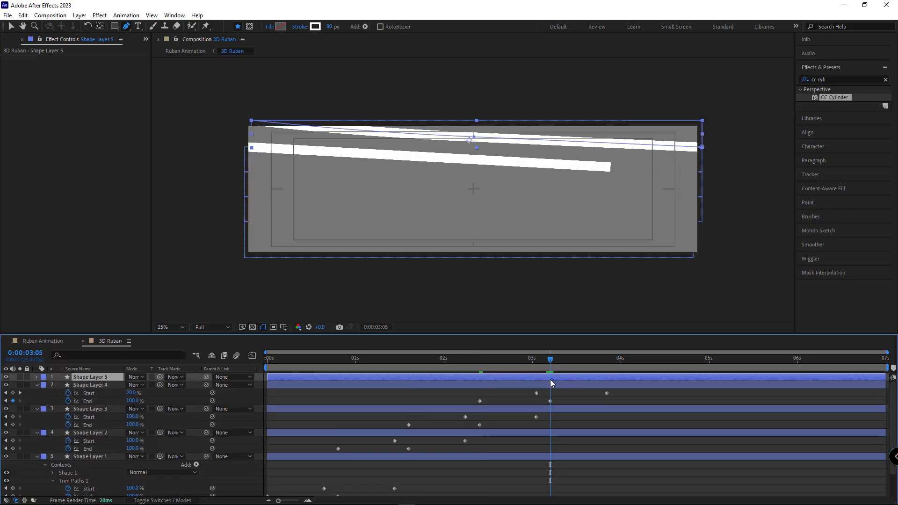
key("ctrl+v")
key("u")
left_click(300, 368)
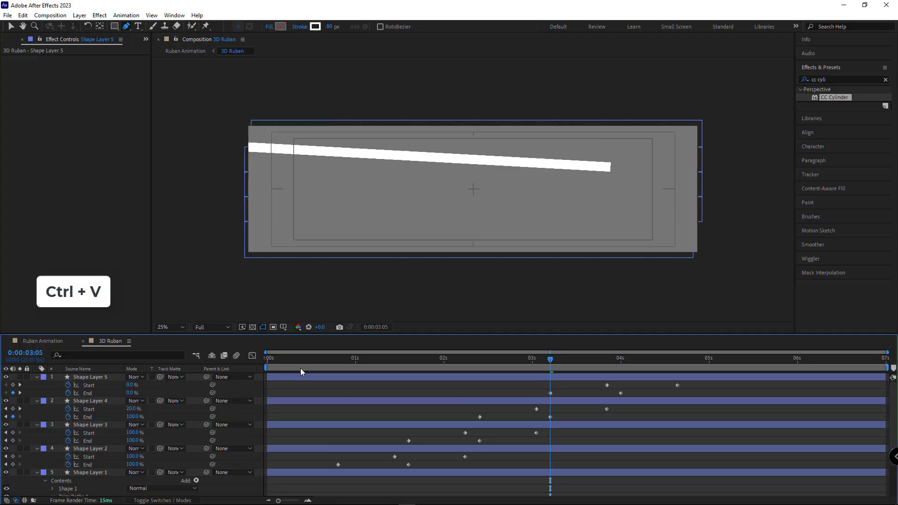
key("Home")
key("space")
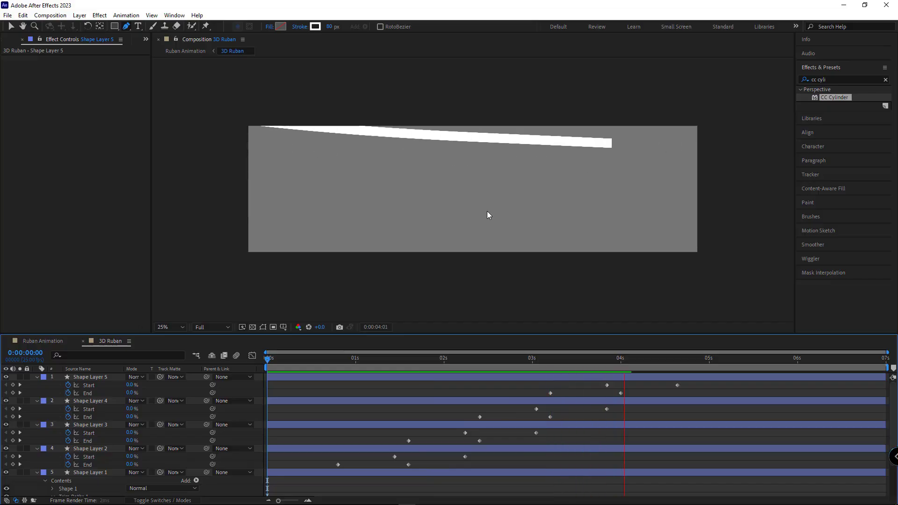
In Ruban Animation, solo the 3D Ruban layer and preview it from frame 0
left_click(41, 341)
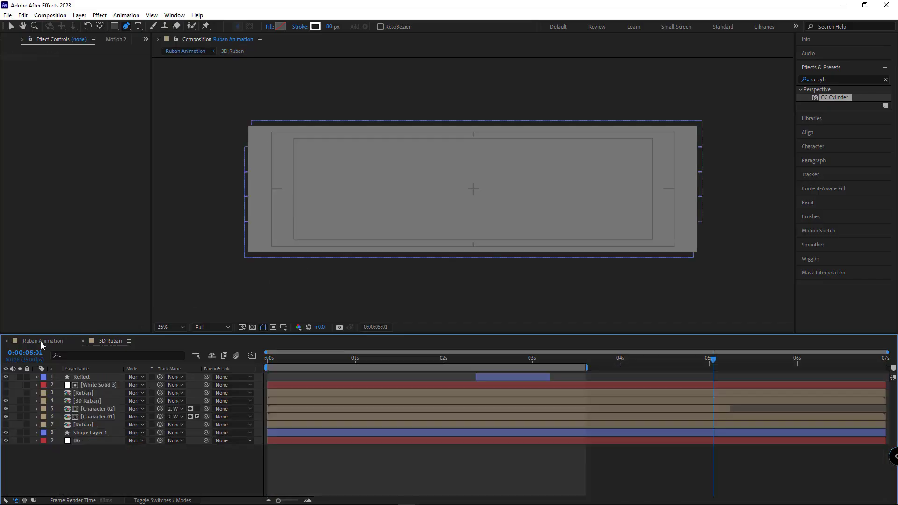
left_click_drag(323, 361, 206, 362)
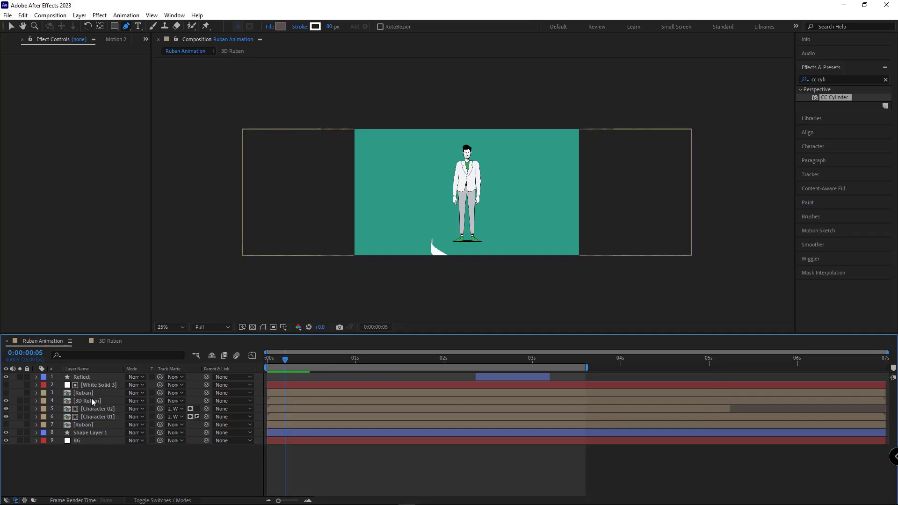
left_click(43, 402)
left_click(20, 401)
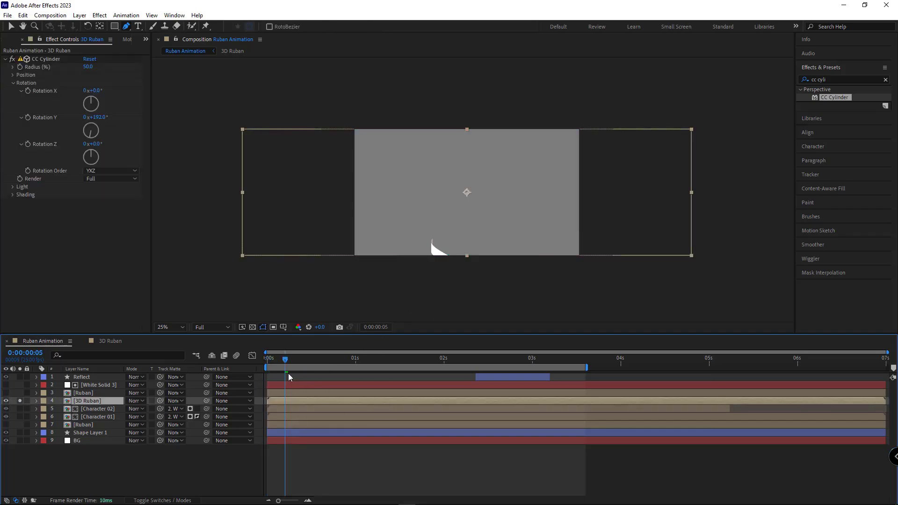
key("space")
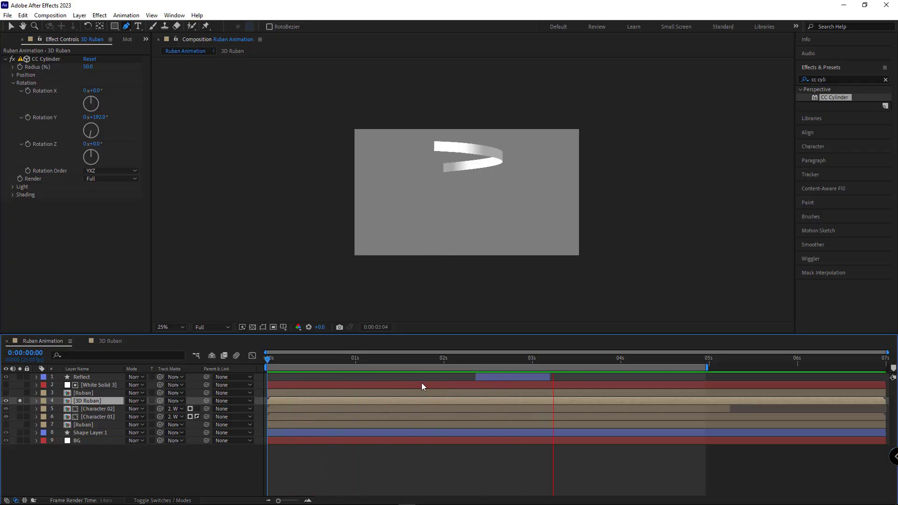
Enable Time Remap on 3D Ruban and add a keyframe at the animation's end, 4:16
key("space")
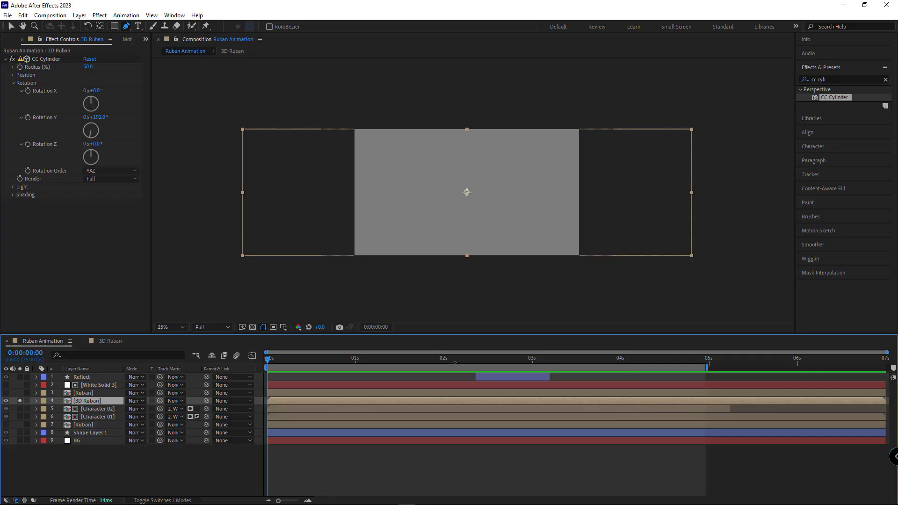
key("Home")
key("ctrl+alt+t")
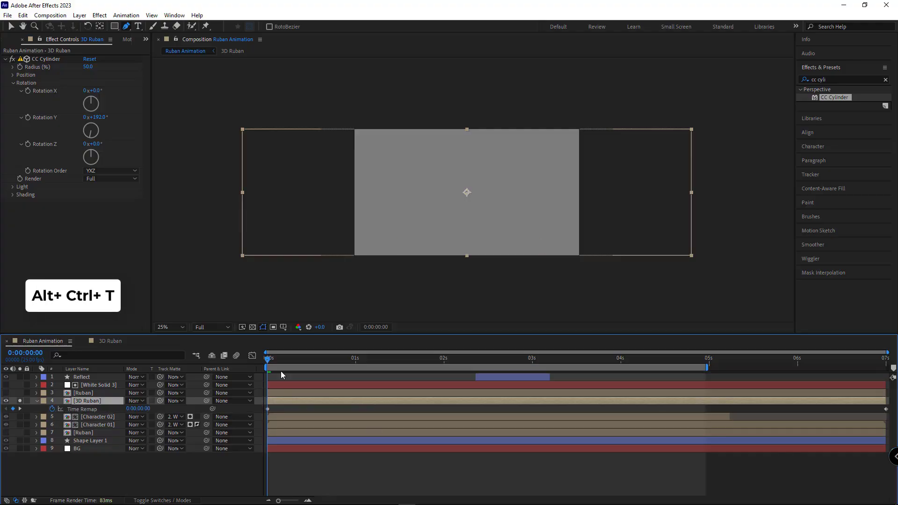
left_click_drag(333, 359, 648, 365)
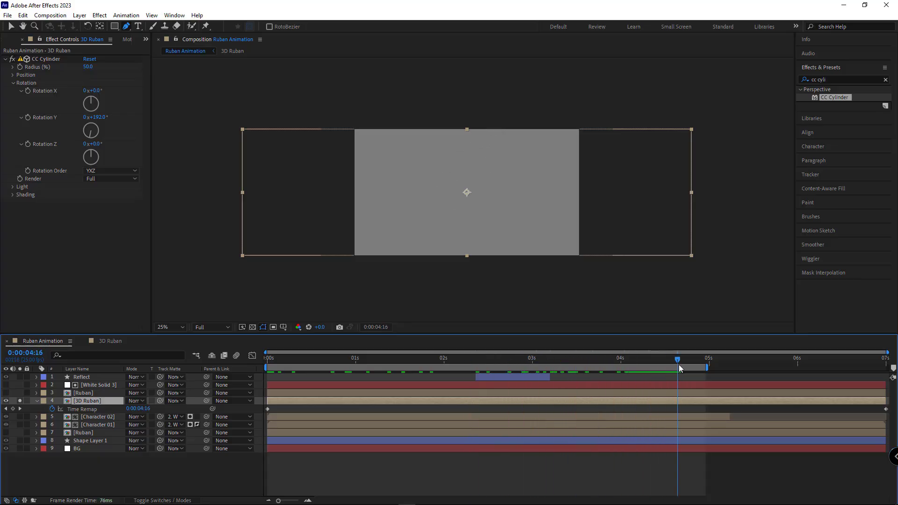
left_click(13, 408)
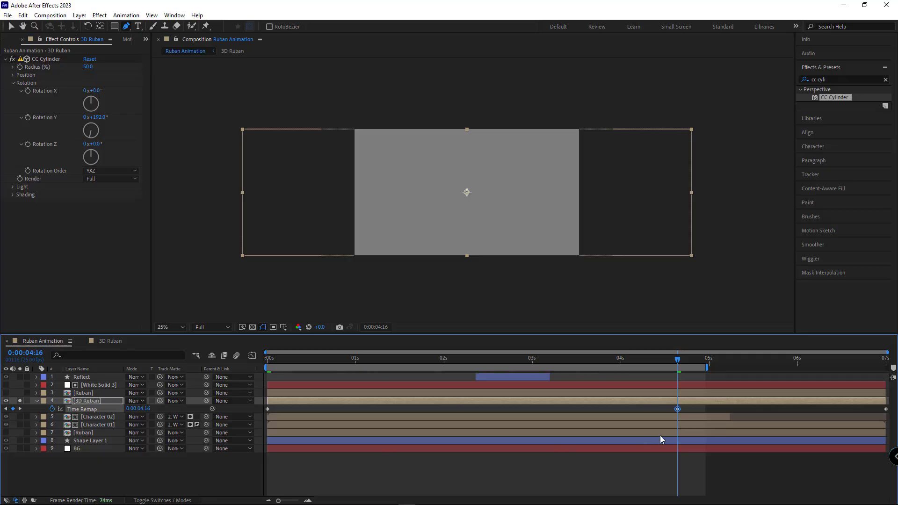
Apply Easy Ease to both Time Remap keyframes
left_click(886, 414)
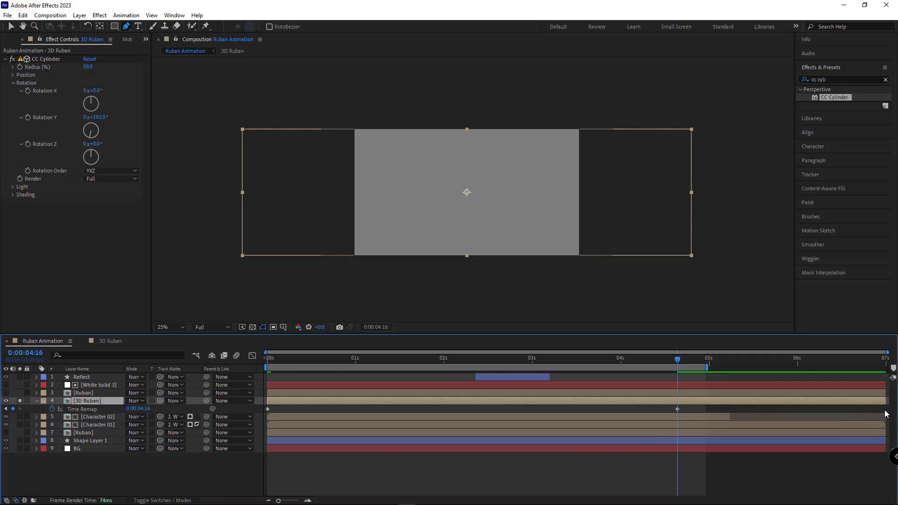
left_click_drag(706, 415, 266, 411)
right_click(267, 410)
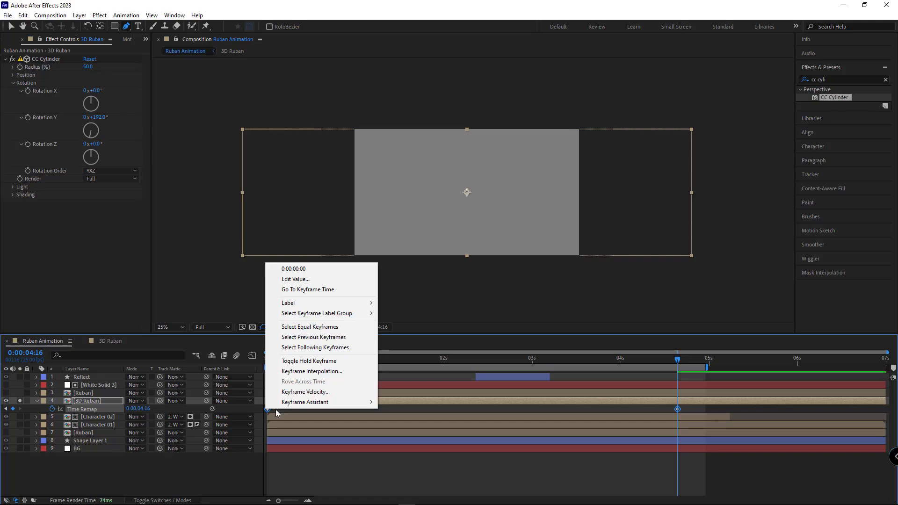
mouse_move(355, 402)
left_click(419, 429)
Move the last Time Remap keyframe to 2:00 and preview the faster ribbon
left_click(443, 359)
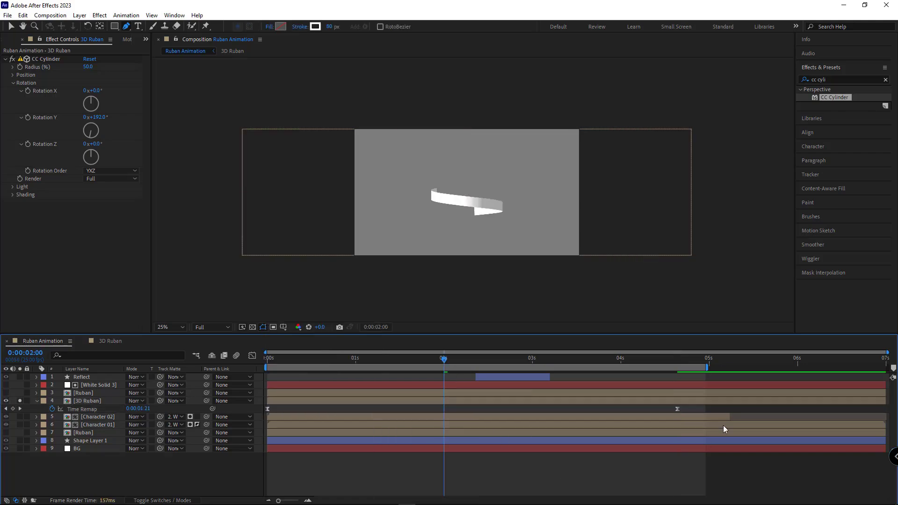
left_click_drag(678, 409, 445, 409)
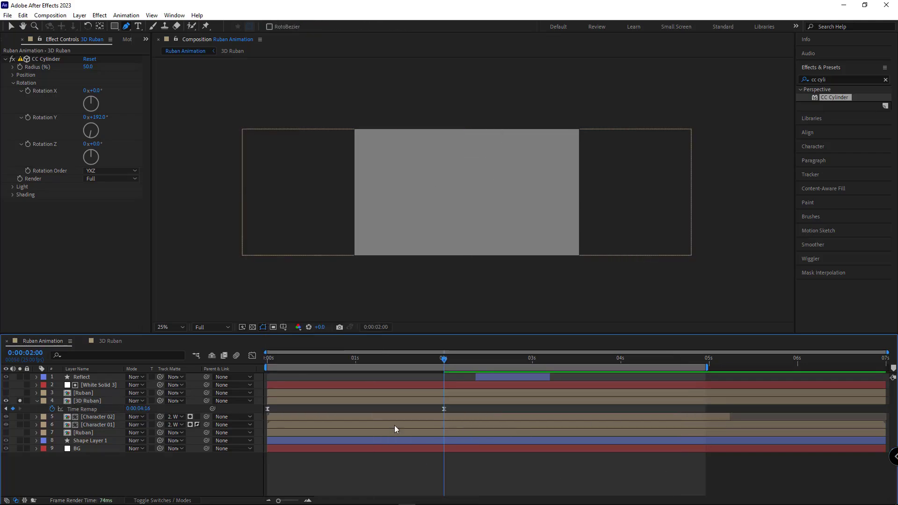
left_click(268, 360)
key("space")
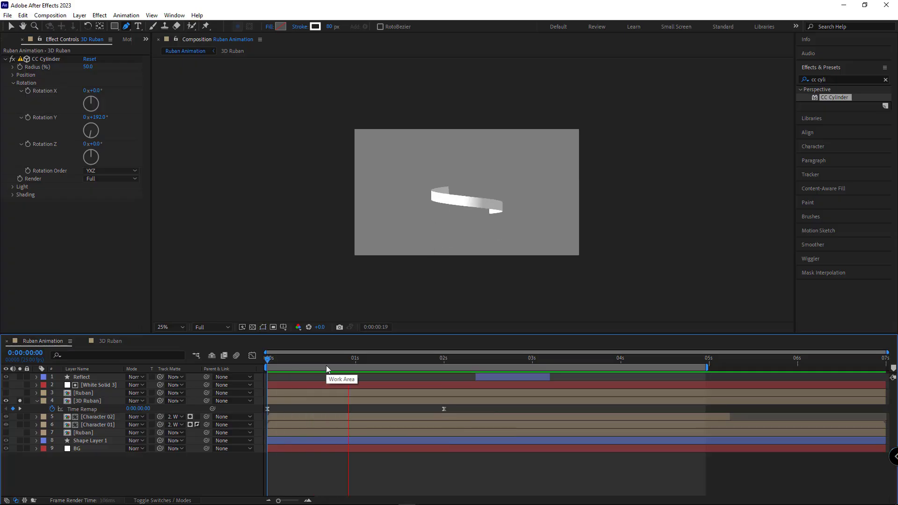
In 3D Ruban, group Shape Layer 1's Shape 1 with Trim Paths 1 and duplicate it as Group 2
mouse_move(444, 360)
left_mouse_down()
mouse_move(265, 365)
mouse_move(335, 359)
left_mouse_up()
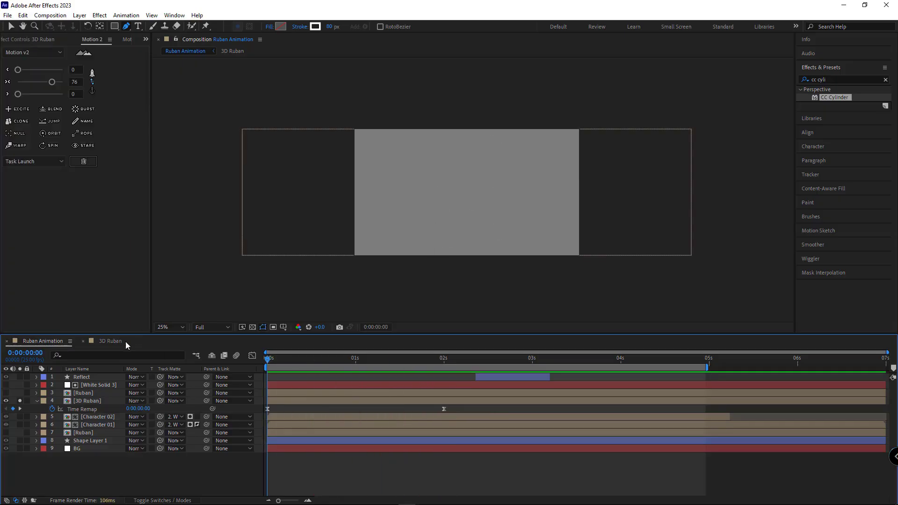
left_click(121, 341)
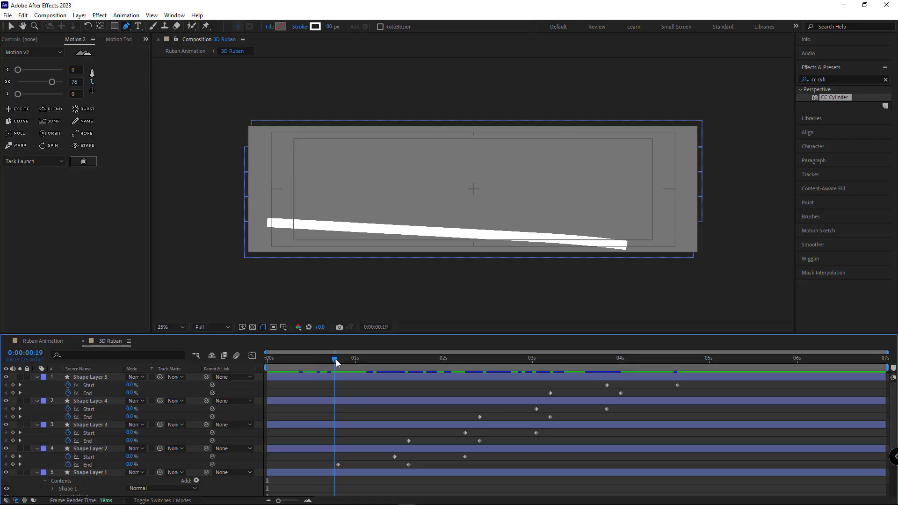
left_click_drag(422, 253, 443, 209)
scroll(140, 445, "down", 3)
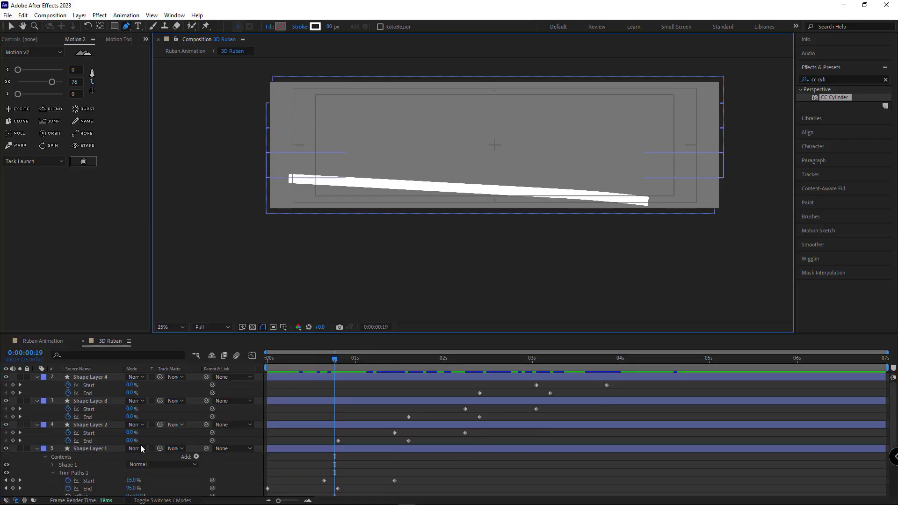
left_click(53, 452)
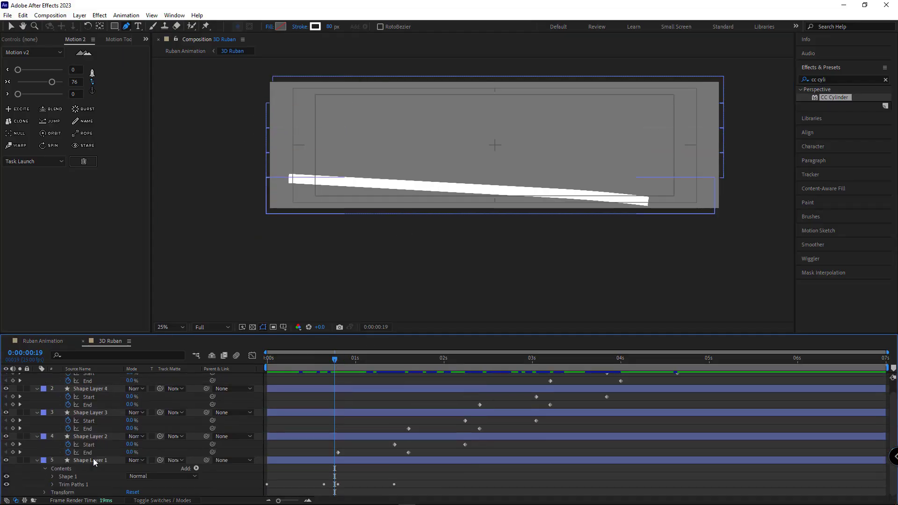
left_click(72, 477)
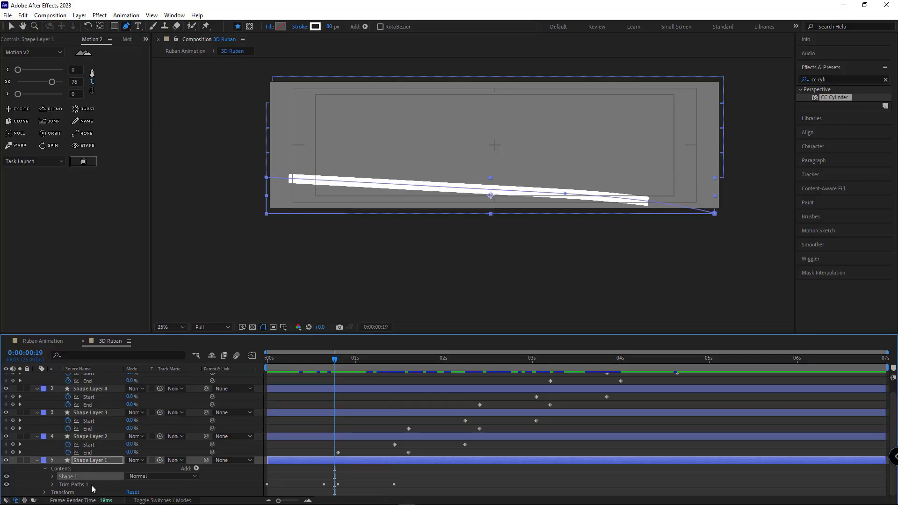
left_click(86, 484, "shift")
key("ctrl+g")
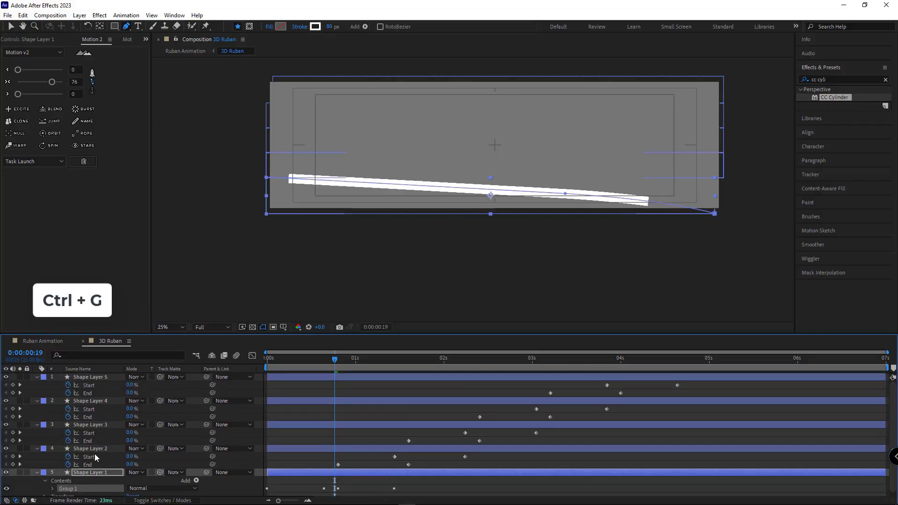
key("ctrl+d")
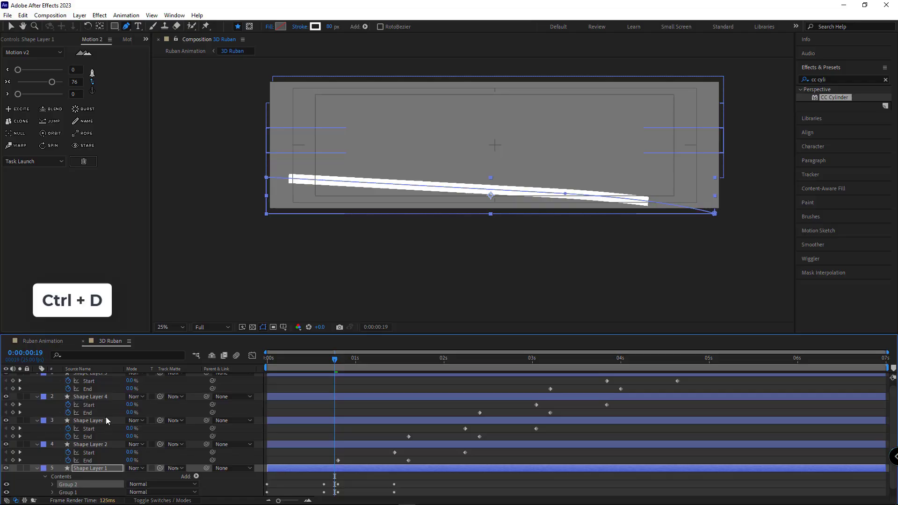
Give the copy a black stroke 85 px wide
left_click(315, 27)
left_click(328, 347)
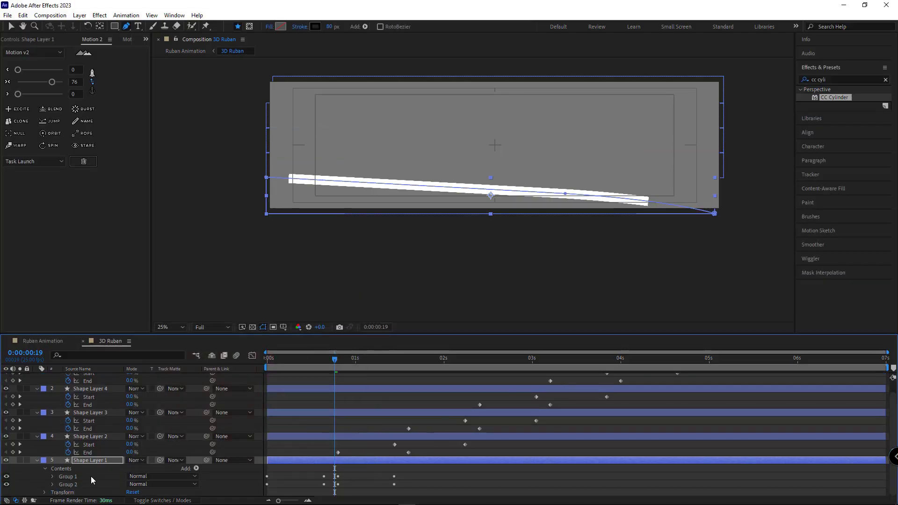
left_click(330, 29)
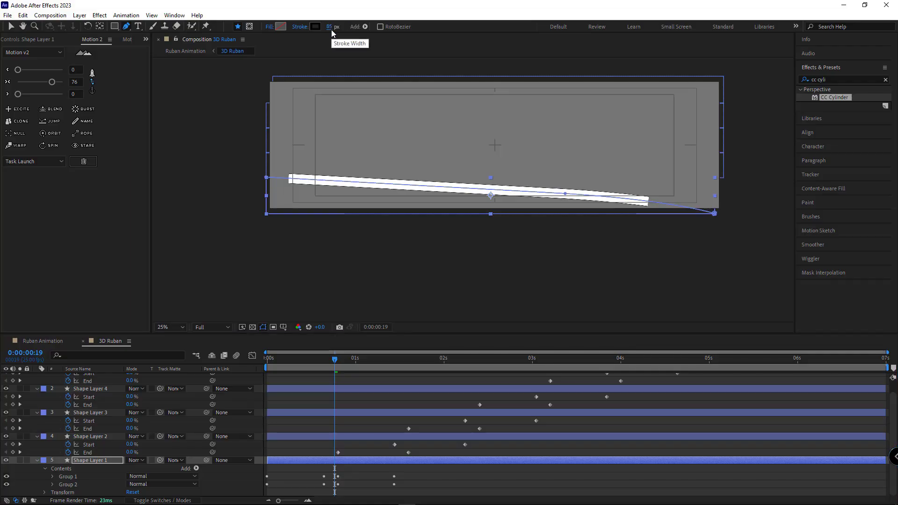
key("ctrl+shift+a")
scroll(417, 189, "up", 2)
left_click_drag(427, 208, 455, 212)
left_click_drag(208, 223, 445, 227)
scroll(444, 227, "up", 1)
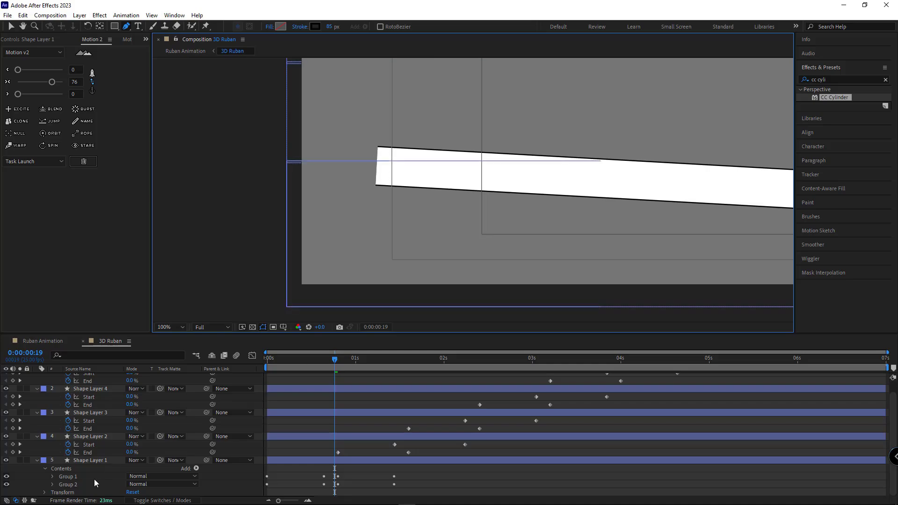
Set Group 2's Trim Paths Offset to 0.5° and reframe the viewer on the ribbon
left_click(53, 484)
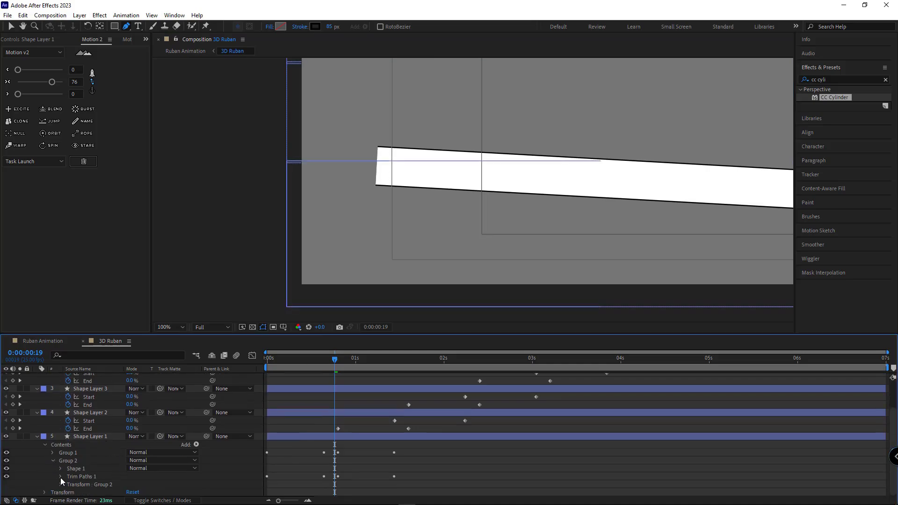
left_click(60, 476)
left_click(138, 469)
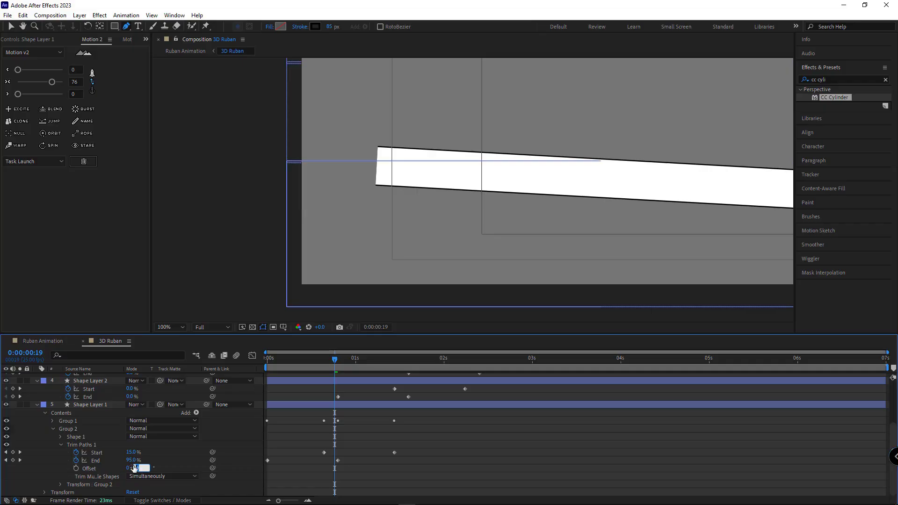
key("Return")
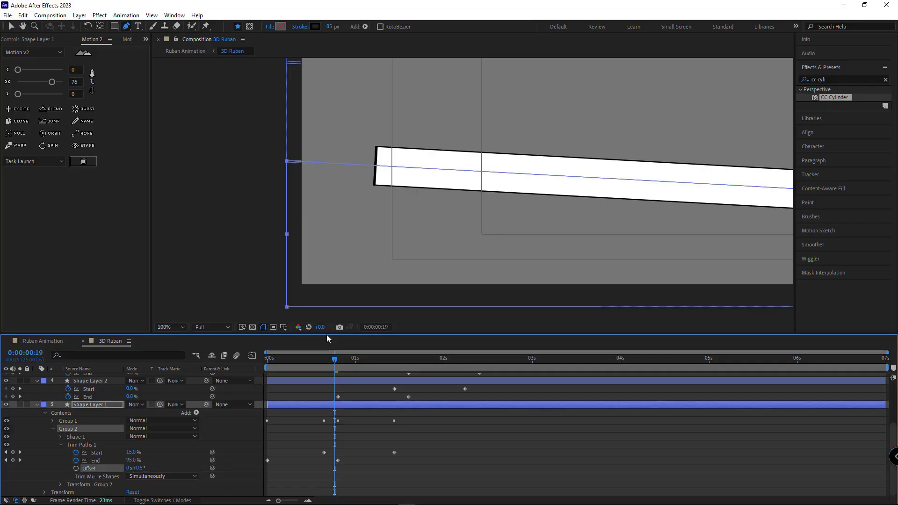
key("period")
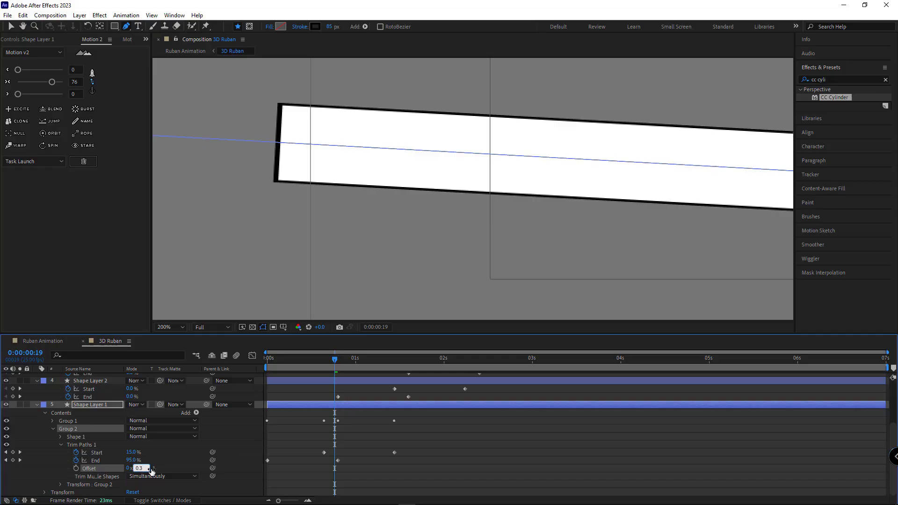
left_click(53, 475)
scroll(424, 223, "down", 4)
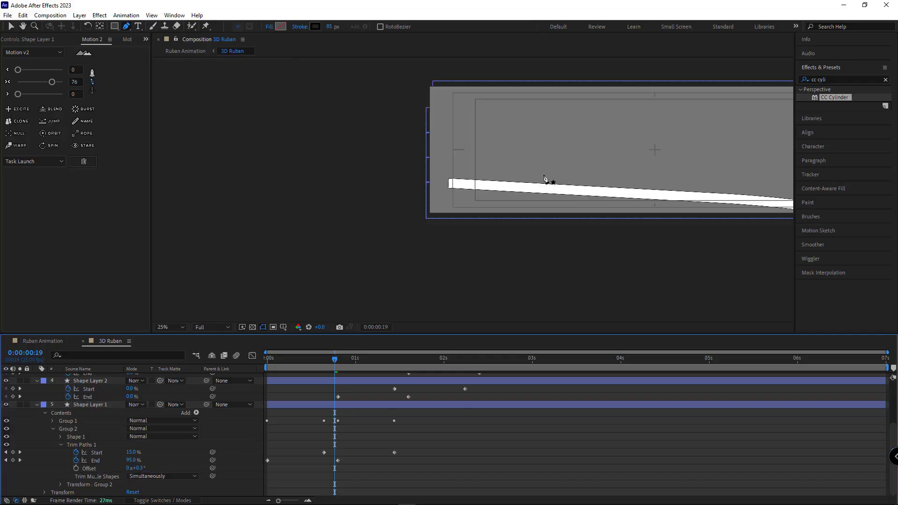
left_click_drag(635, 153, 499, 110)
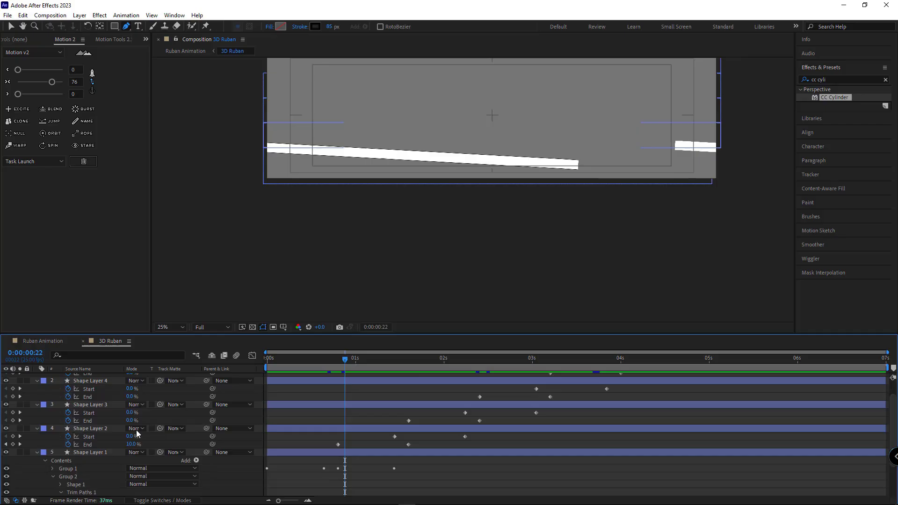
In Ruban Animation, solo both [Ruban] layers and view the outlined ribbon at frame 19, 50% zoom
left_click(94, 428)
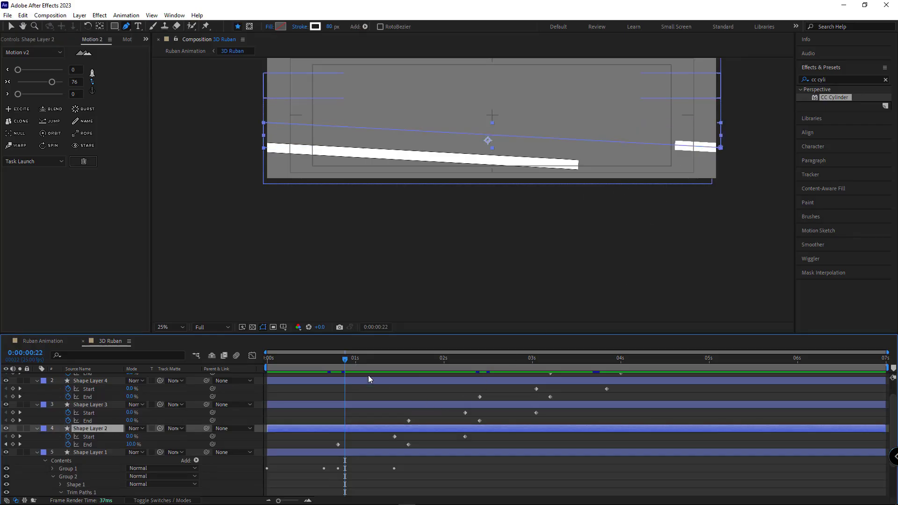
mouse_move(343, 360)
left_mouse_down()
mouse_move(384, 359)
mouse_move(359, 360)
left_mouse_up()
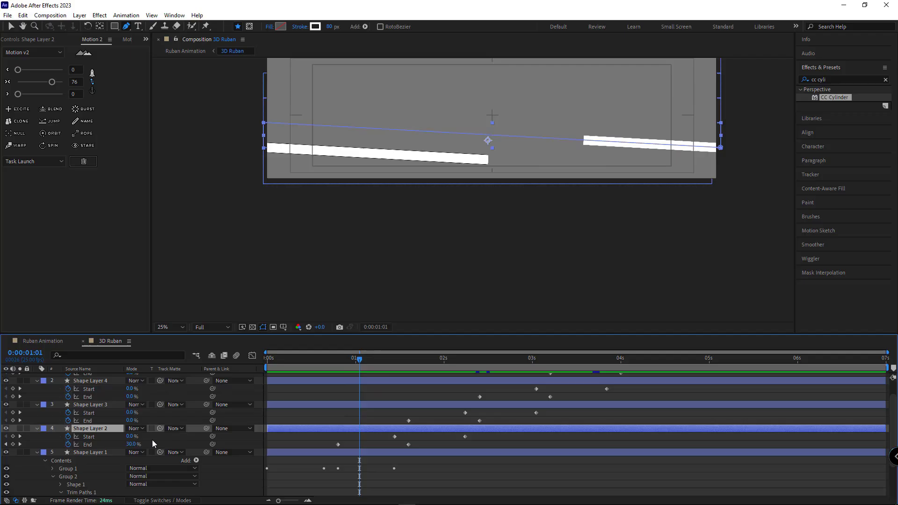
left_click(43, 341)
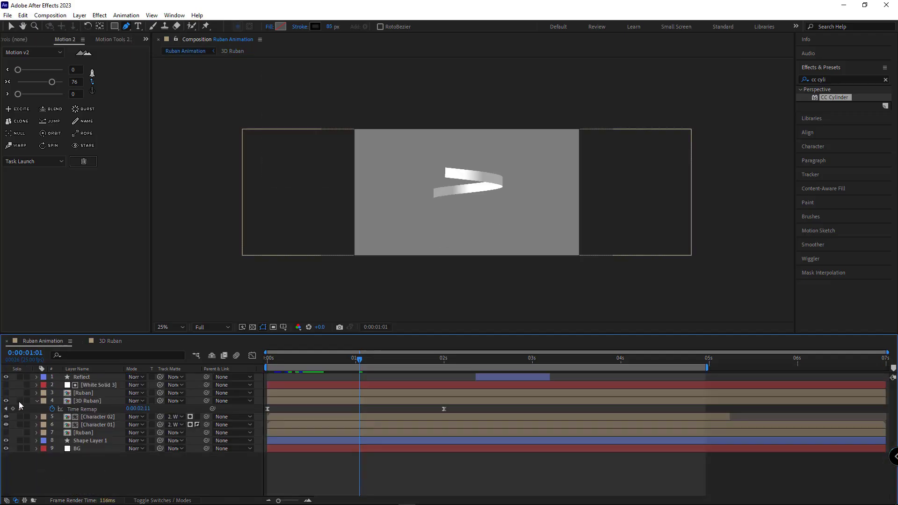
left_click(20, 394)
left_click(20, 393)
left_click(21, 432)
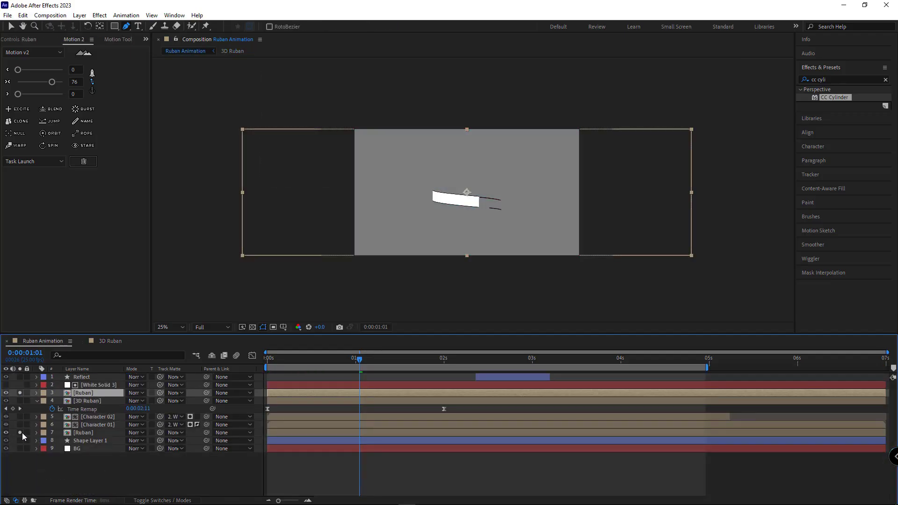
mouse_move(326, 358)
left_mouse_down()
mouse_move(349, 361)
mouse_move(313, 360)
left_mouse_up()
key("period")
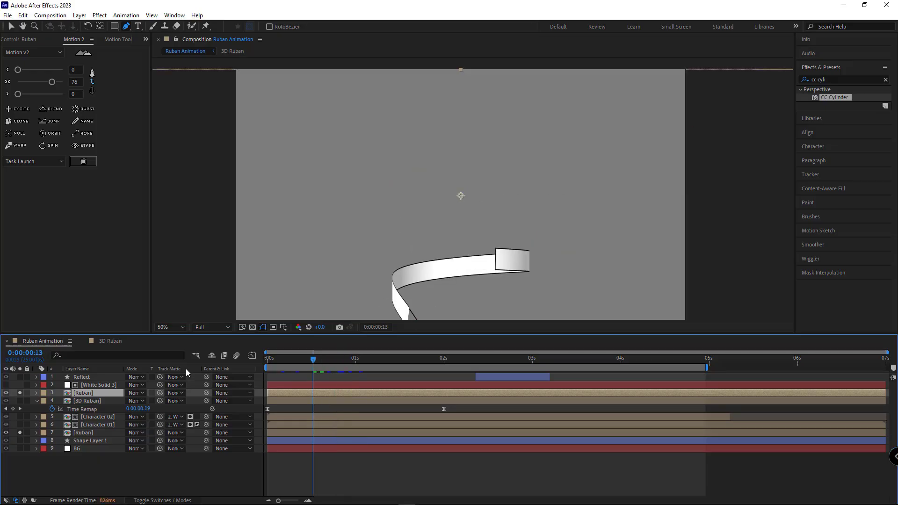
In 3D Ruban, duplicate Shape Layer 1 to the bottom of the stack and rename it Trail 01
left_click(115, 341)
left_click(81, 472)
left_click(37, 449)
left_click(37, 425)
left_click(37, 400)
left_click(37, 377)
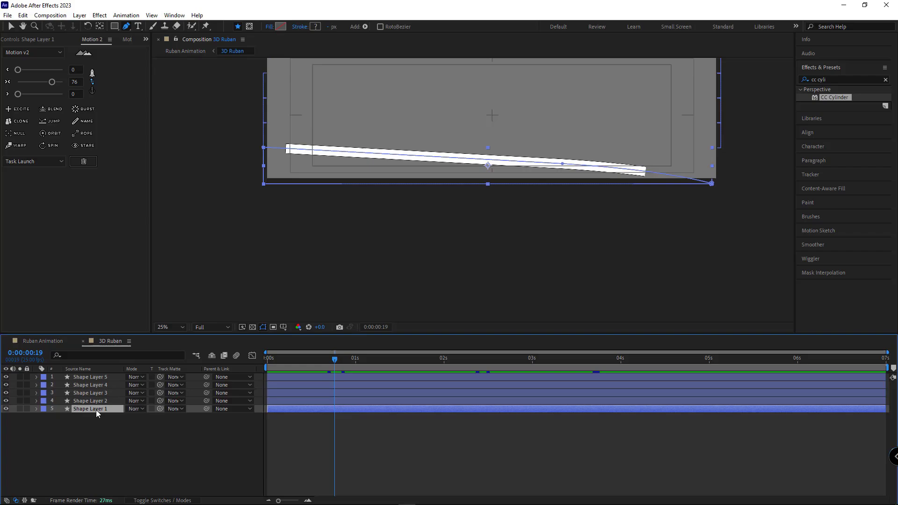
key("ctrl+d")
left_click_drag(83, 409, 84, 422)
key("Return")
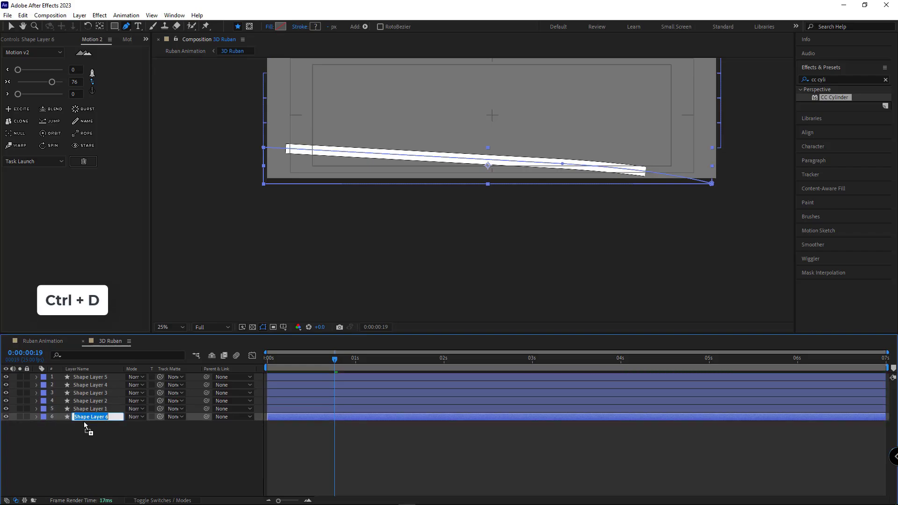
type("Trail 01")
key("Return")
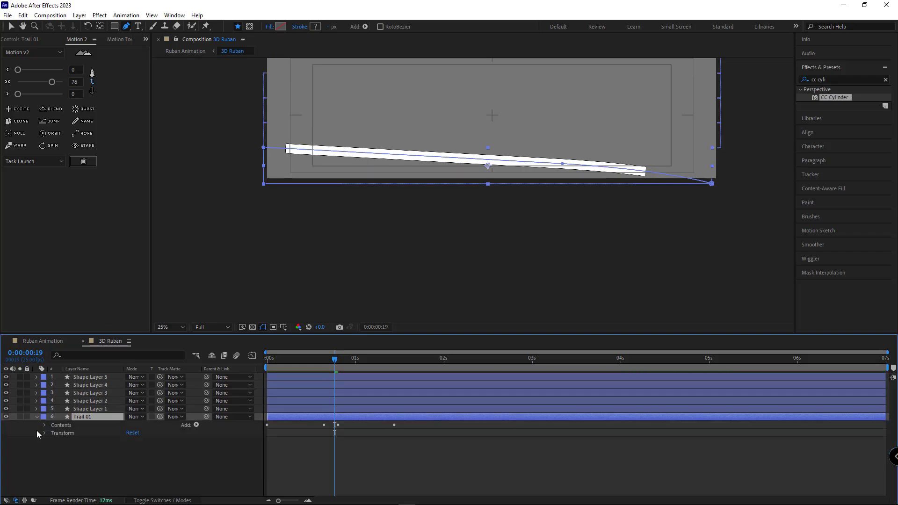
Reveal Trail 01's Group 2 Trim Paths and shift its keyframes later in time
left_click(45, 425)
left_click(73, 435)
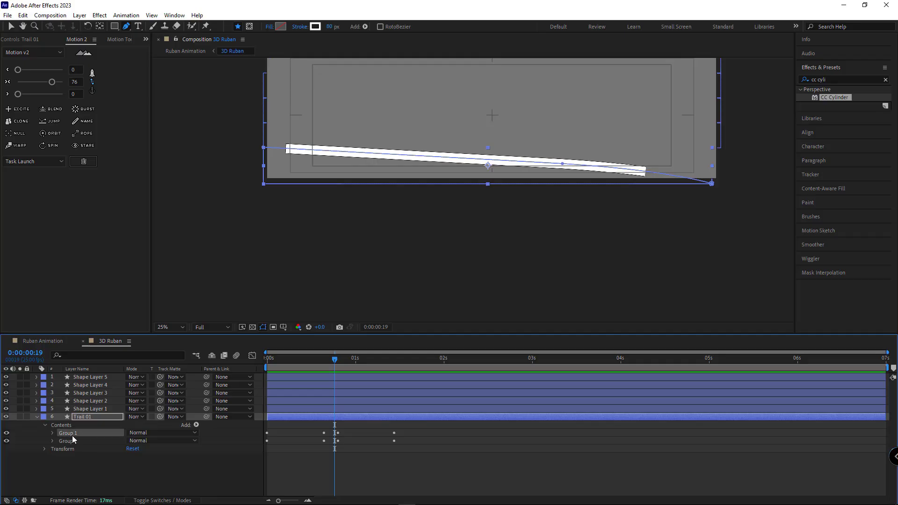
left_click(74, 434)
left_click(52, 433)
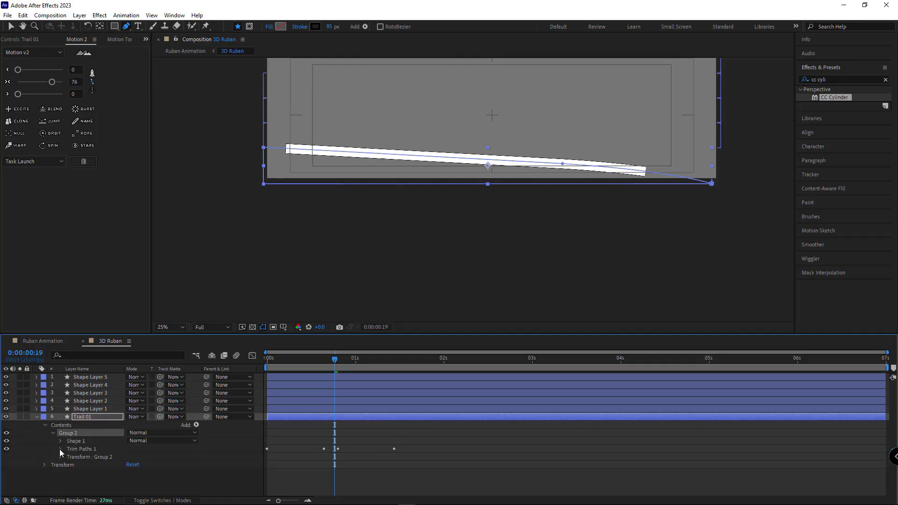
left_click(59, 449)
key("v")
key("period")
left_click(366, 359)
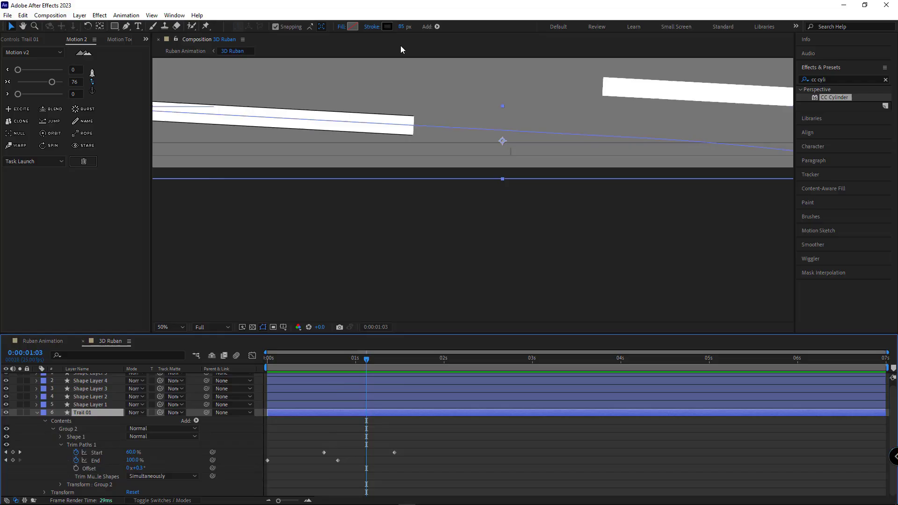
left_click(76, 436)
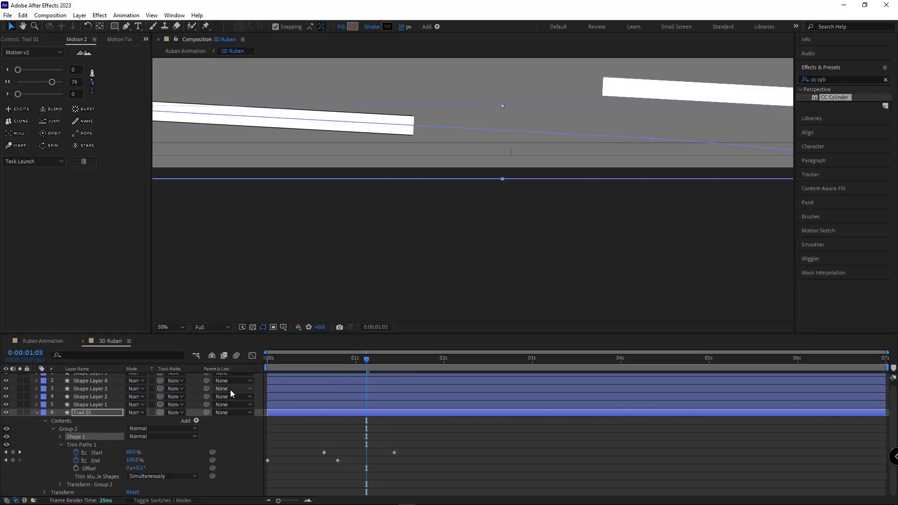
left_click_drag(416, 448, 278, 463)
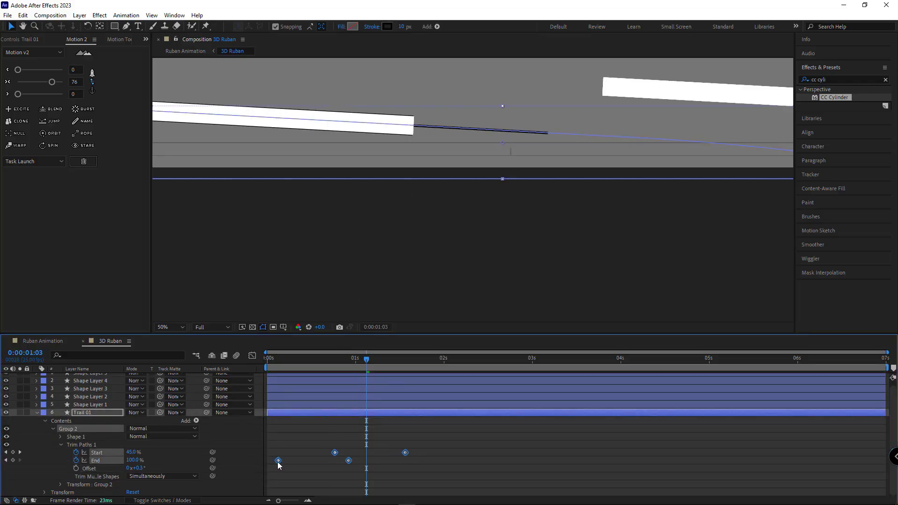
Thin Trail 01's stroke to 3 px and nudge the line down slightly
left_click(461, 234)
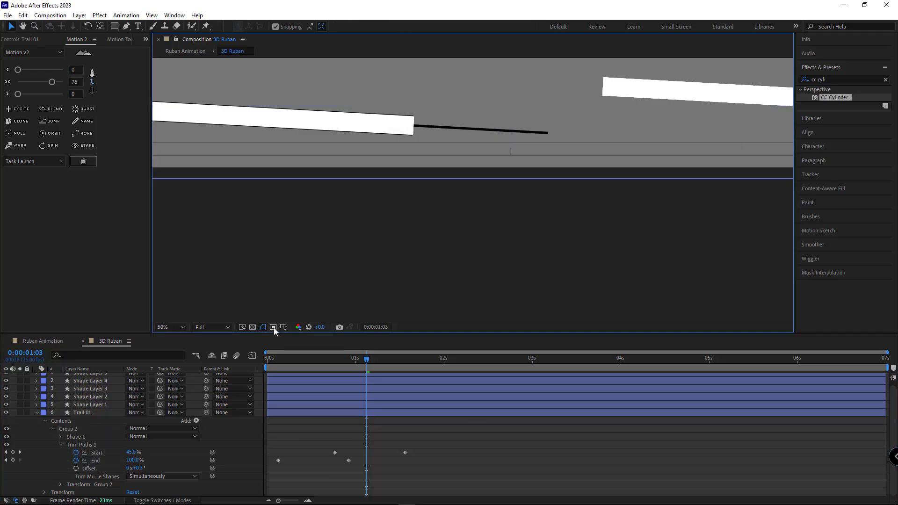
left_click(382, 413)
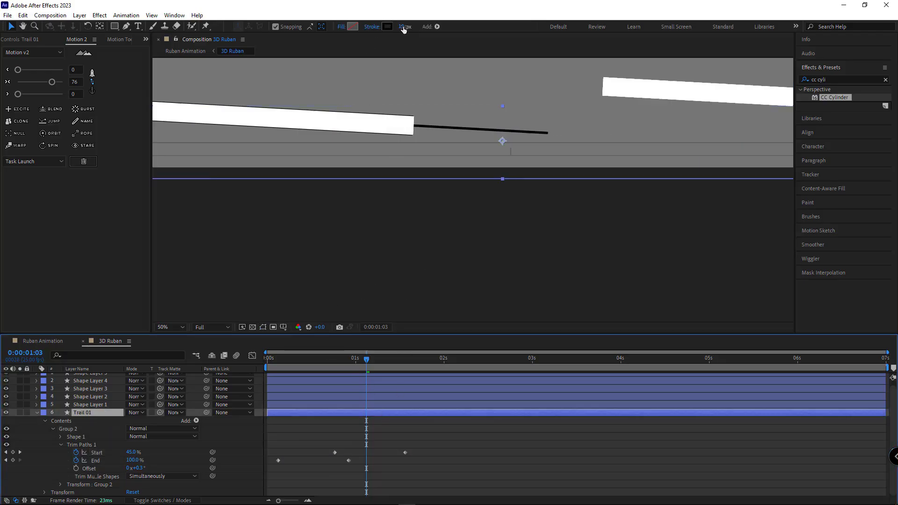
left_click(403, 27)
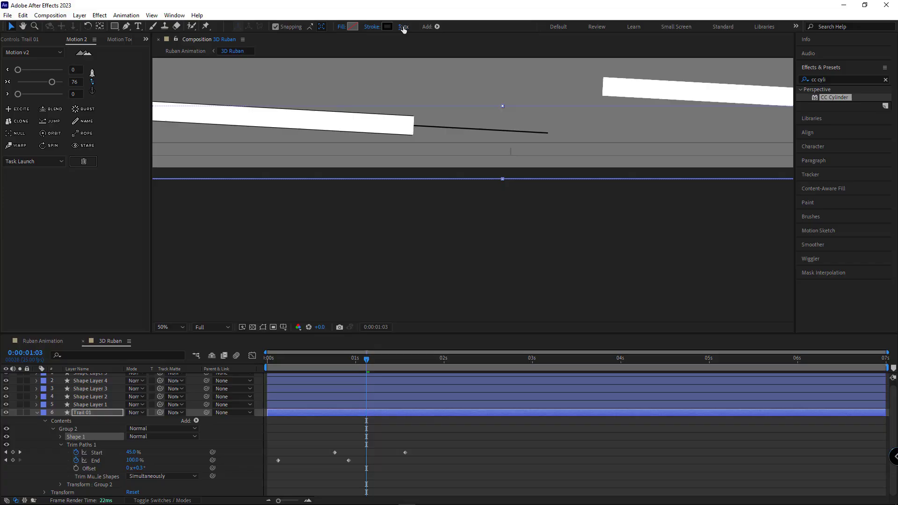
left_click(403, 27)
left_click(394, 414)
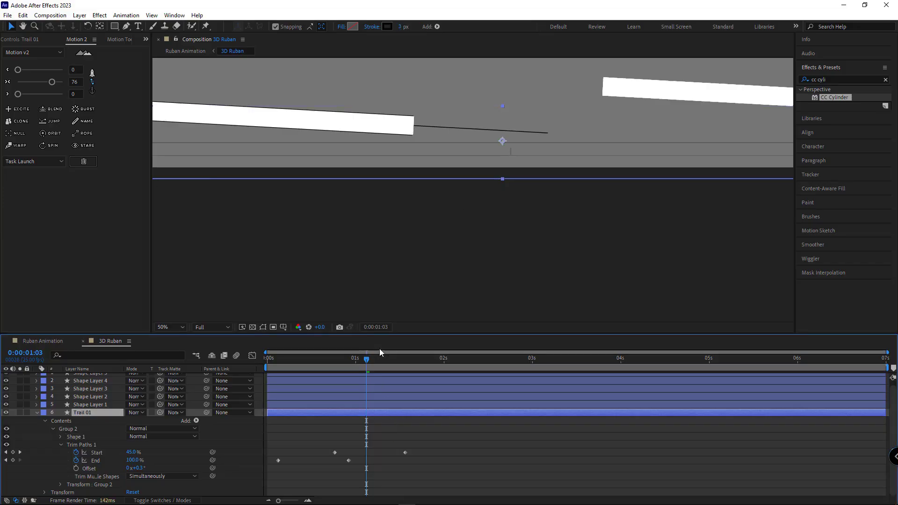
key("Down")
key("Down")
key("Down")
key("Down")
key("Down")
key("Down")
key("Down")
key("Down")
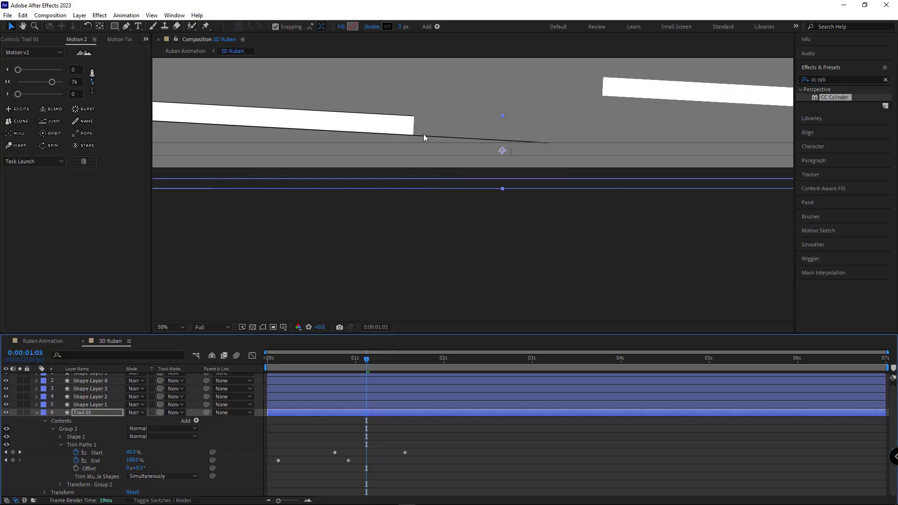
Retime Trail 01's Start and End keyframes frame by frame so the tail trails the ribbon
left_click_drag(272, 360, 366, 370)
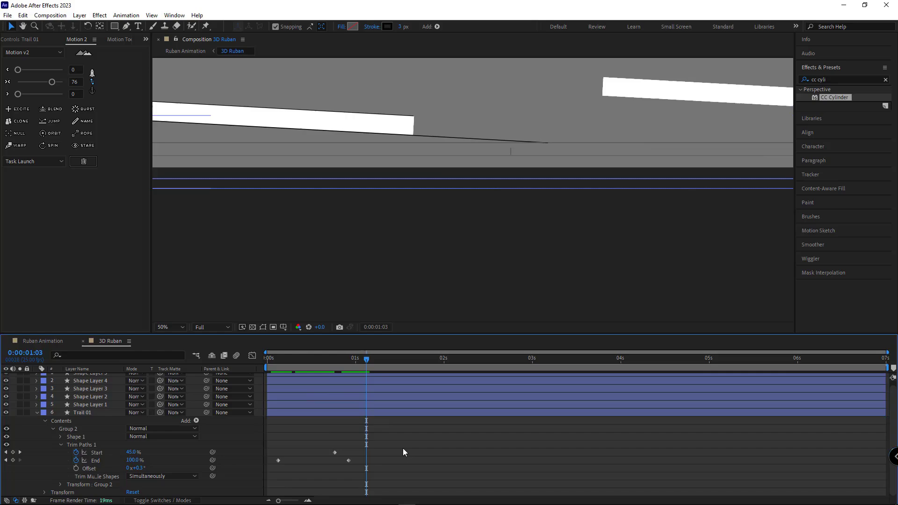
left_click_drag(402, 448, 292, 456)
key("Page_Up")
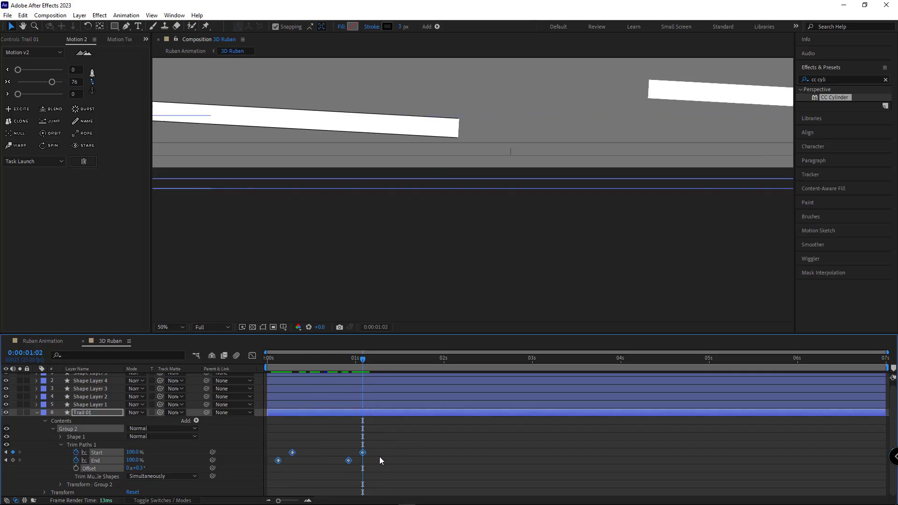
left_click_drag(399, 441, 327, 461)
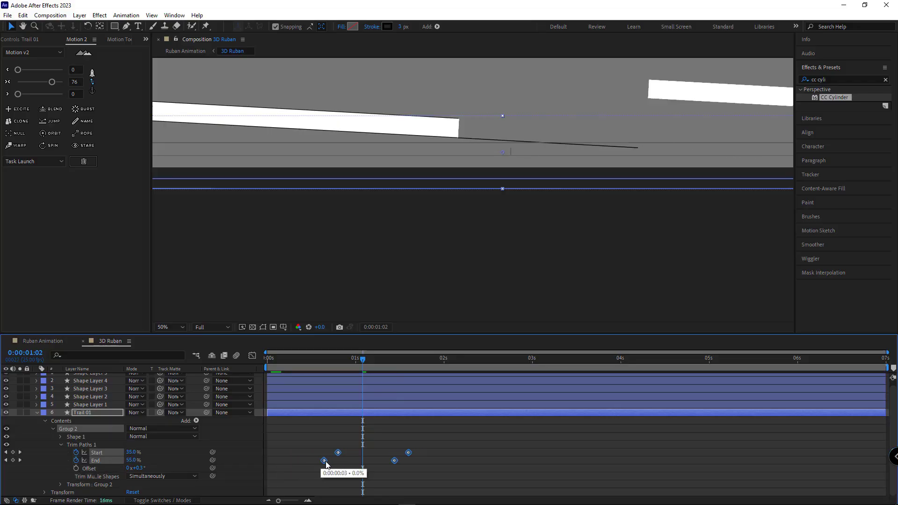
left_click(328, 482)
scroll(364, 234, "down", 2)
left_click(283, 327)
left_click(286, 337)
left_click_drag(453, 204, 453, 231)
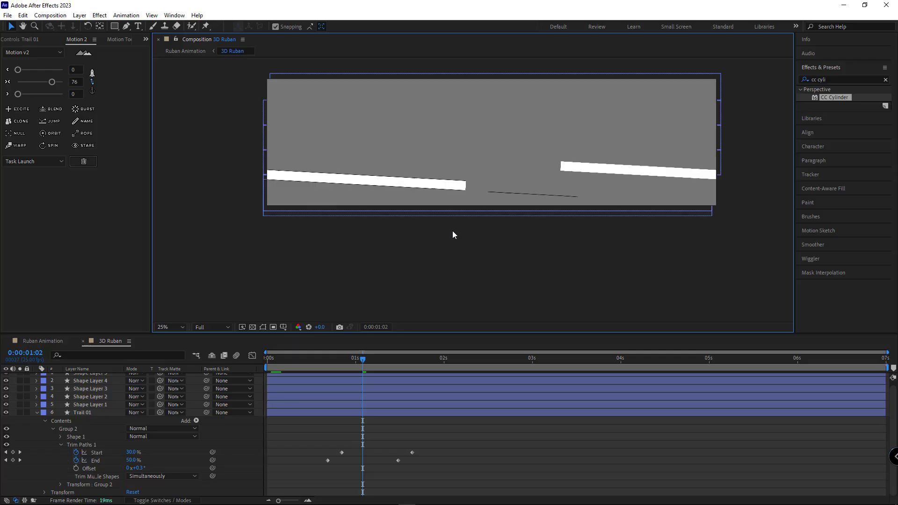
left_click_drag(425, 446, 316, 469)
left_click_drag(341, 452, 337, 453)
left_click_drag(363, 359, 363, 379)
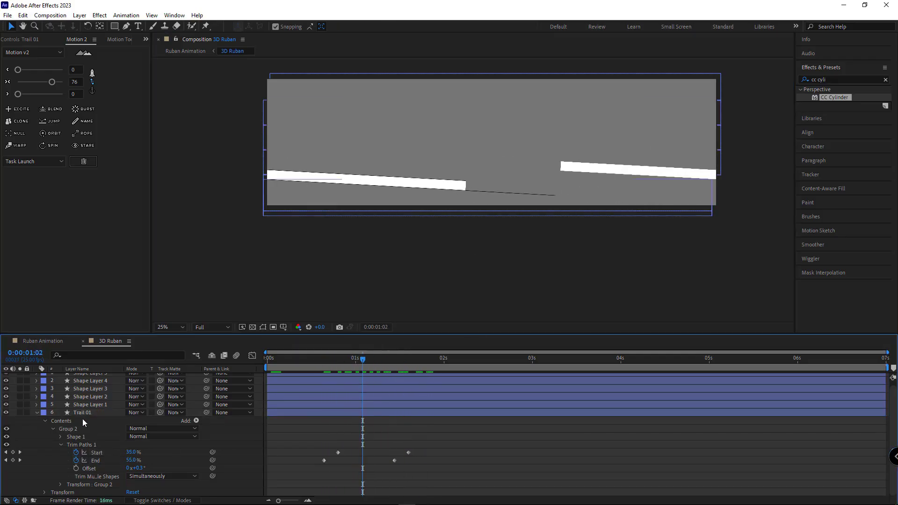
Duplicate Trail 01 as Trail 02 and nudge it slightly upward
left_click(97, 414)
key("ctrl+d")
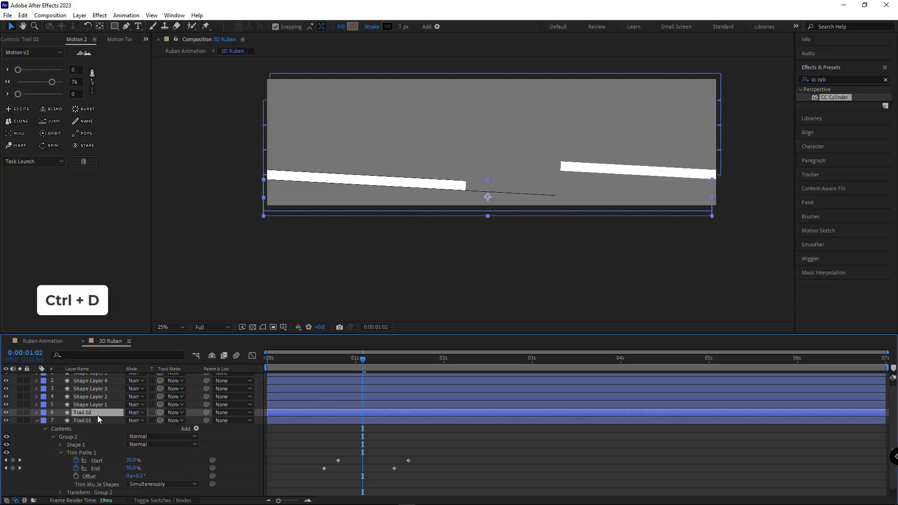
key("shift+Up")
scroll(436, 218, "up", 4)
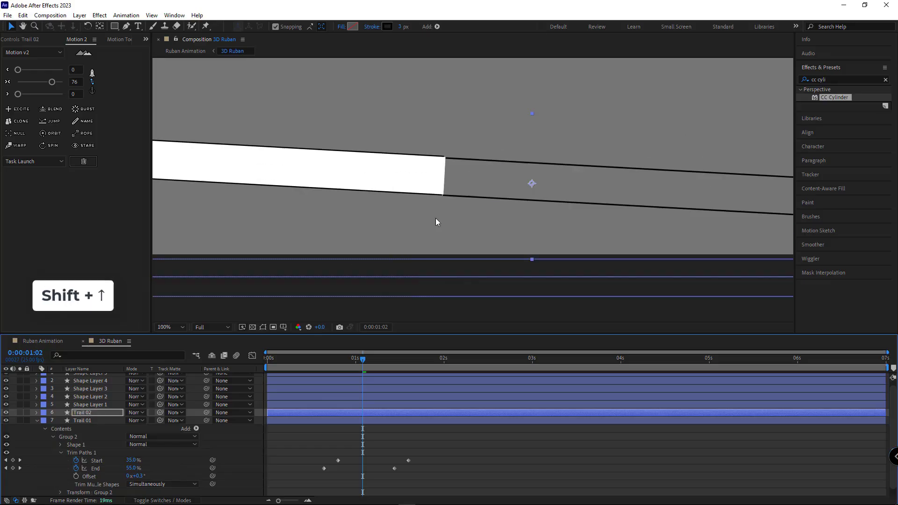
key("Up")
key("Up")
scroll(458, 200, "down", 1)
Offset Trail 02's Trim Paths Start and End keyframes by a few frames
key("u")
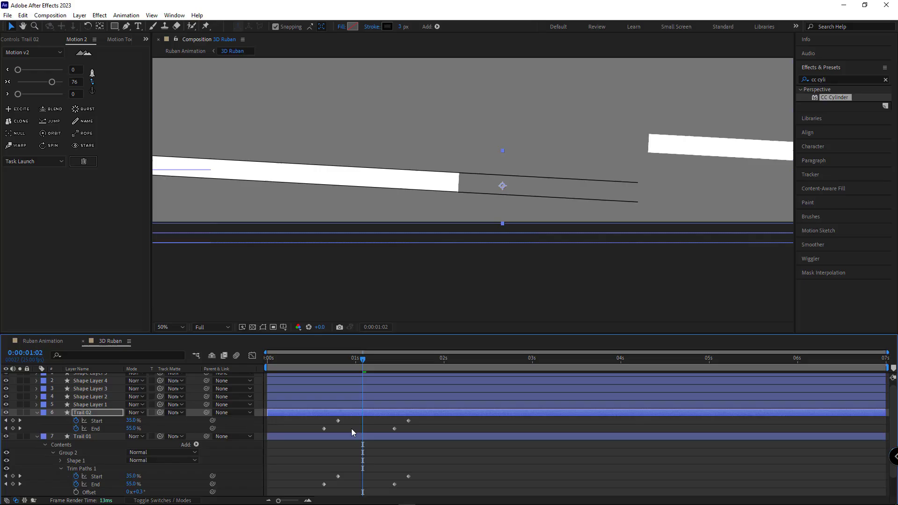
left_click_drag(338, 420, 335, 421)
left_click_drag(426, 418, 333, 429)
left_click(335, 427)
left_click(338, 421)
left_click_drag(442, 424, 374, 434)
left_click_drag(402, 428, 338, 424)
key("ctrl+z")
left_click_drag(349, 422, 342, 422)
Scrub the timeline up to 0:00:01:15 to preview both trails
left_click_drag(326, 360, 408, 369)
scroll(445, 198, "down", 3)
scroll(414, 281, "up", 1)
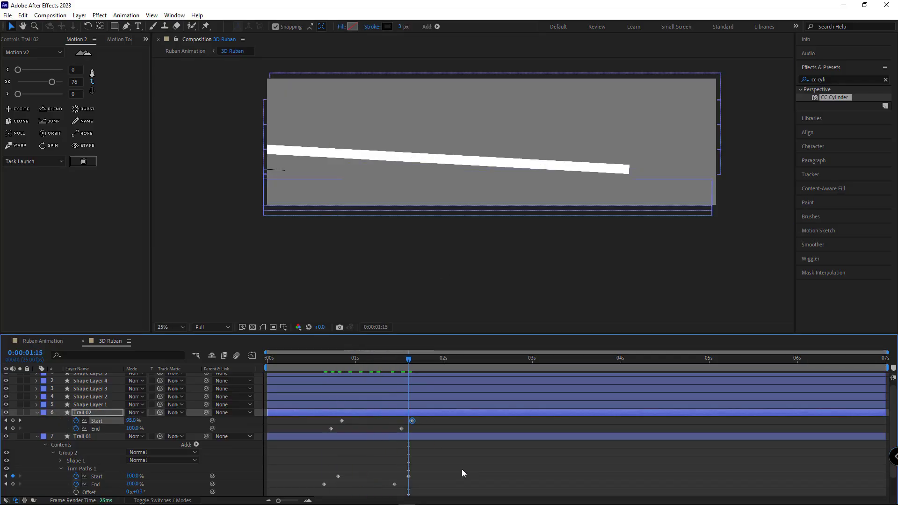
left_click(462, 469)
left_click_drag(319, 361, 291, 378)
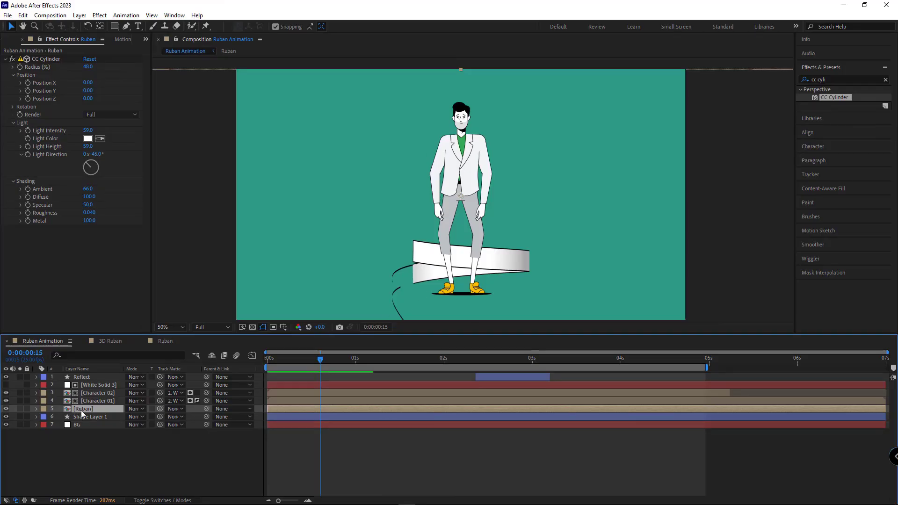
Duplicate Ruban above the character layers with its CC Cylinder rendering Outside
key("ctrl+d")
left_click_drag(80, 411, 89, 393)
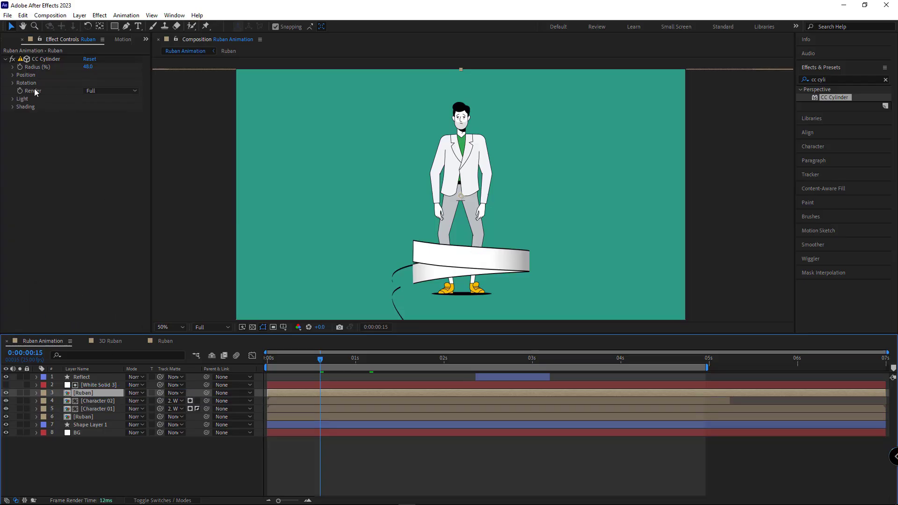
left_click(111, 94)
left_click(112, 108)
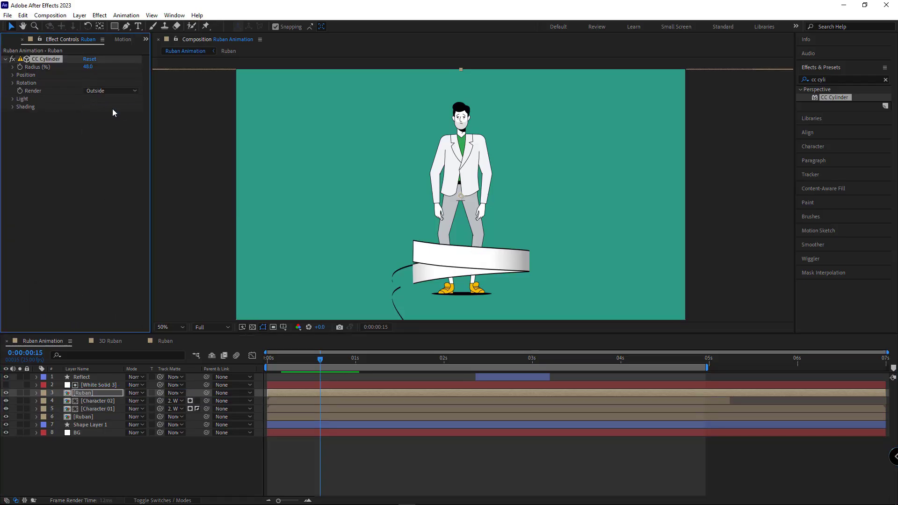
Set the lower Ruban layer's CC Cylinder render to Inside and scrub to check the wrap
left_click(84, 417)
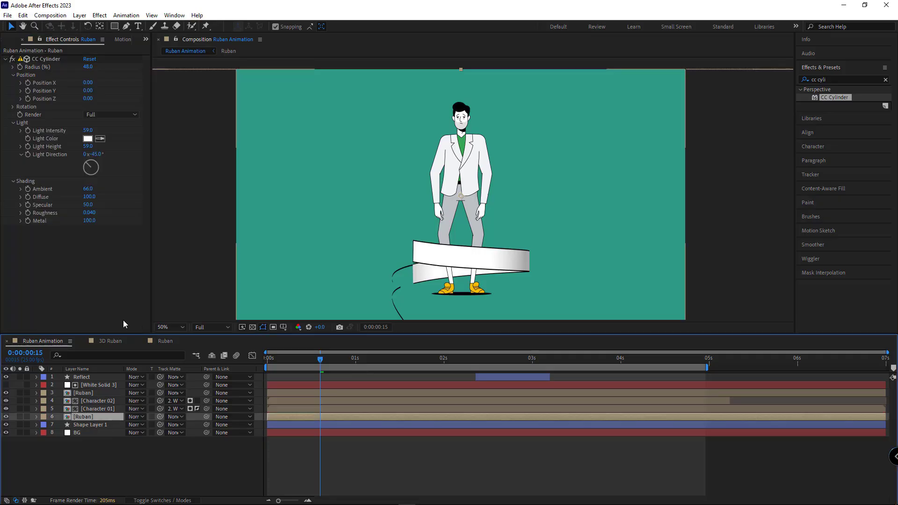
left_click(104, 115)
left_click(119, 145)
left_click_drag(289, 358, 333, 356)
left_click_drag(338, 359, 387, 358)
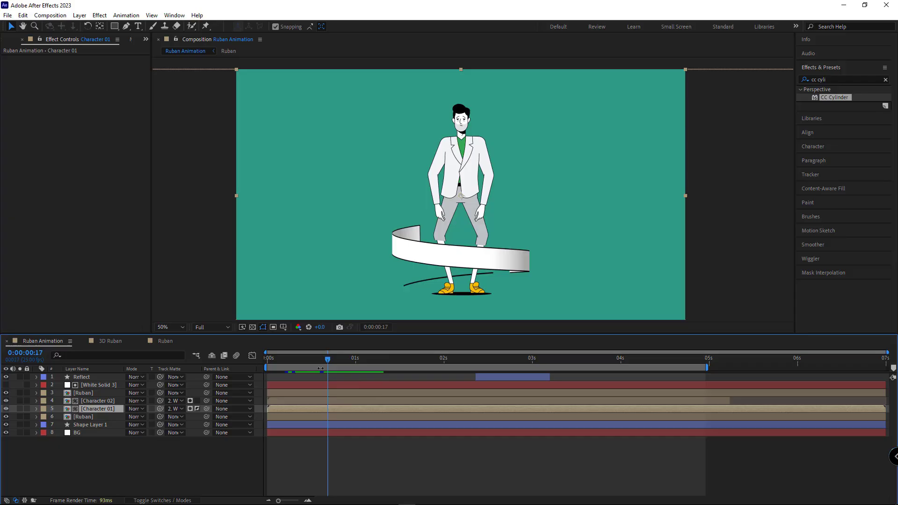
In the Ruban precomp, add a comp-sized White Solid 5 and move it to position 13
double_click(81, 419)
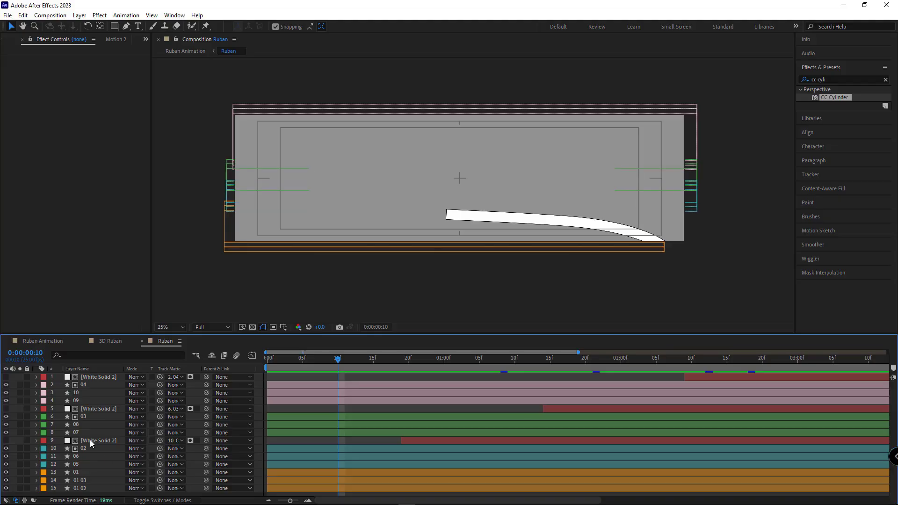
right_click(61, 467)
mouse_move(120, 352)
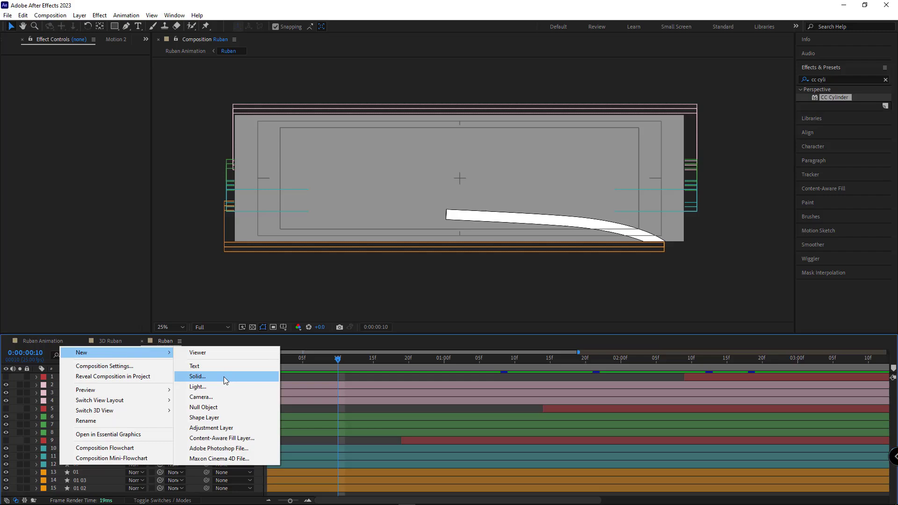
left_click(309, 373)
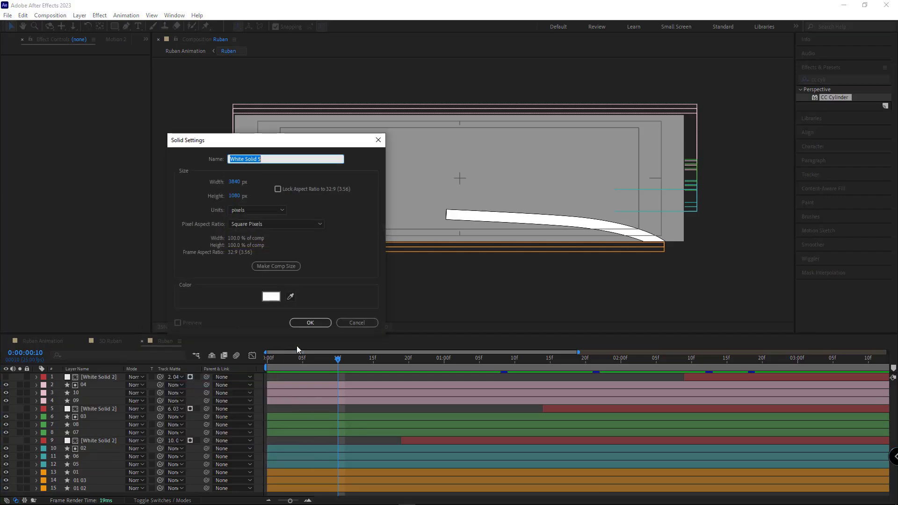
left_click(281, 270)
key("Return")
left_click_drag(95, 379, 115, 474)
Apply a Gradient Ramp to White Solid 5, running from the left edge to the right edge
right_click(77, 119)
mouse_move(196, 234)
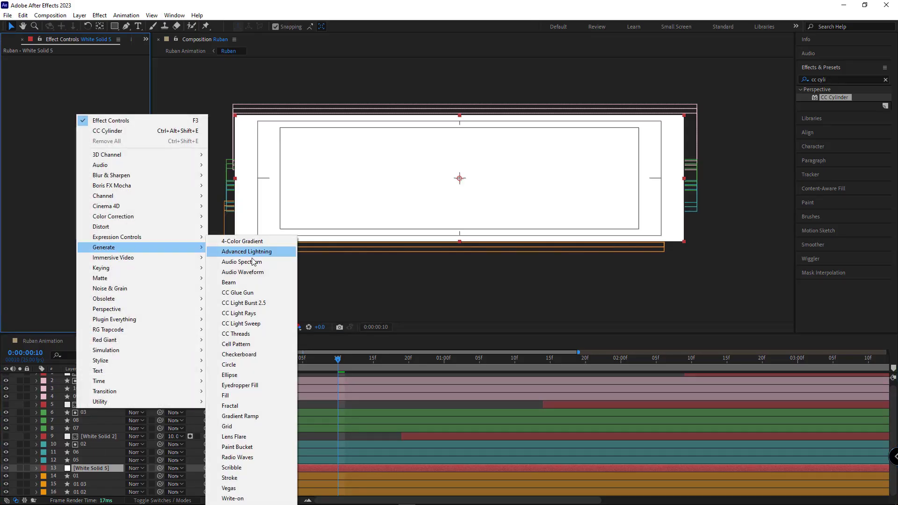
left_click(252, 418)
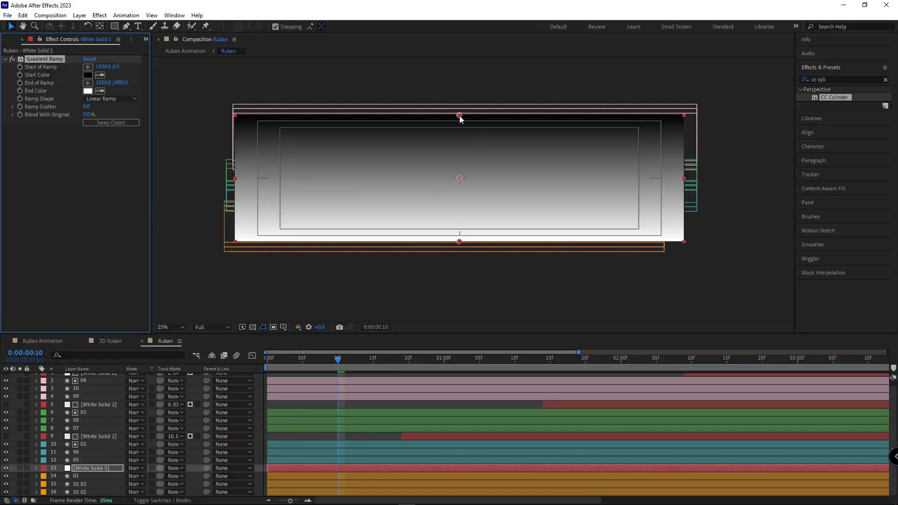
left_click_drag(459, 115, 226, 177)
left_click_drag(459, 242, 693, 178)
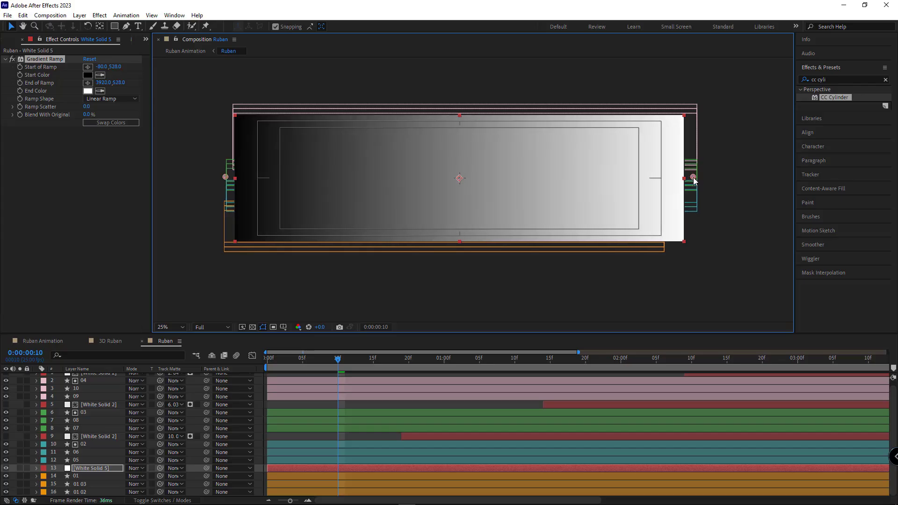
Copy White Solid 2's green start colour (35A854) into White Solid 5's gradient start
left_click(96, 436)
left_click(88, 76)
key("ctrl+c")
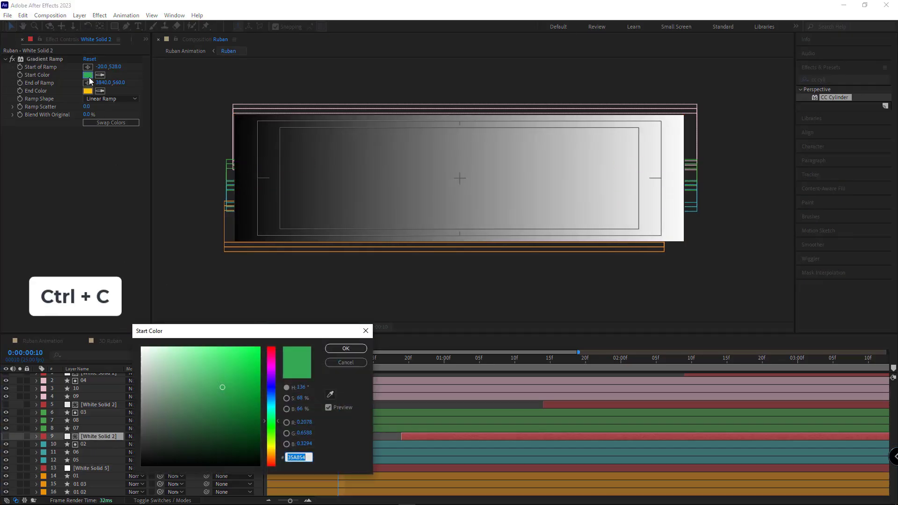
left_click(344, 363)
left_click(91, 468)
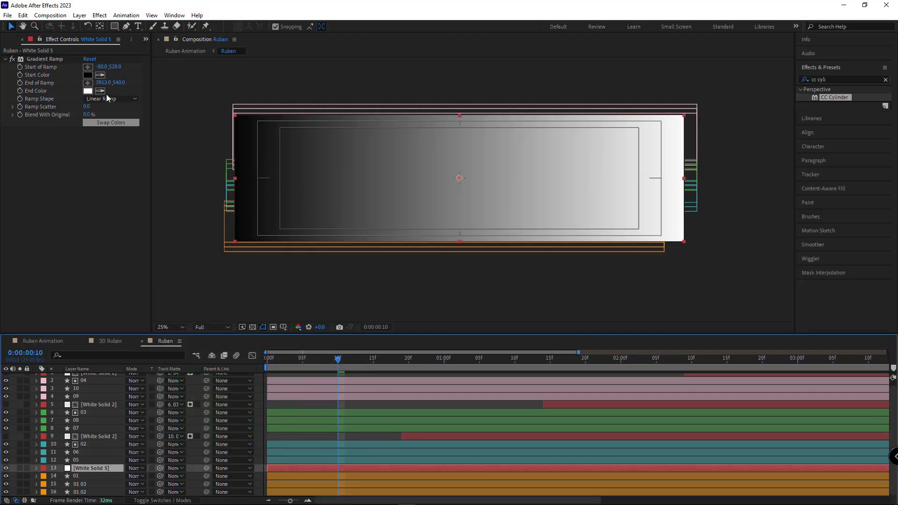
left_click(88, 75)
key("ctrl+v")
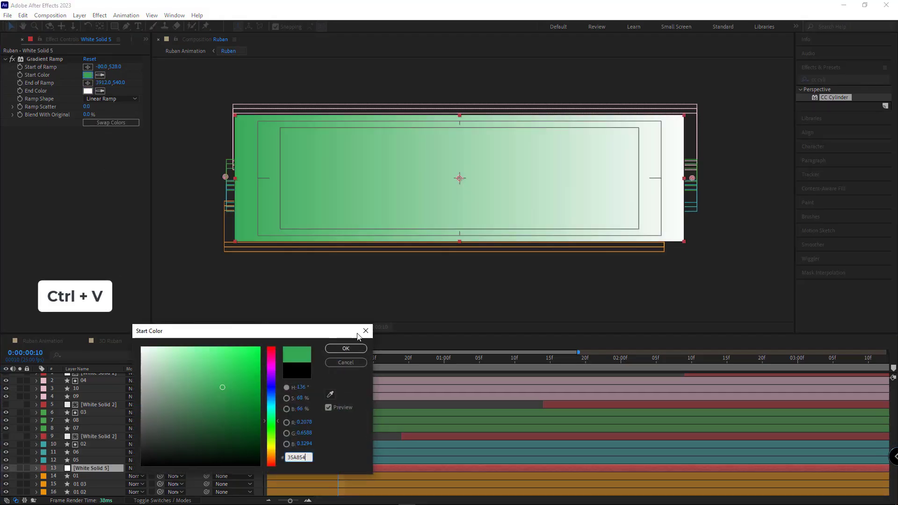
left_click(346, 349)
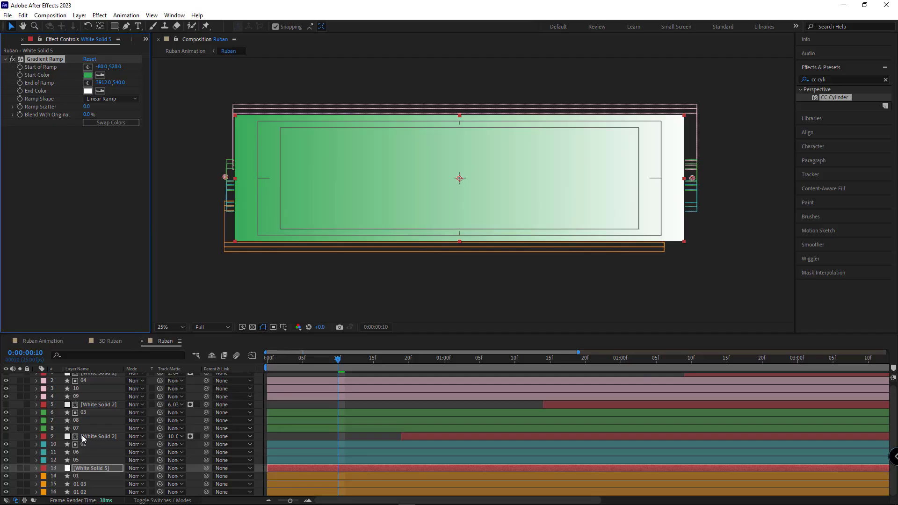
Copy White Solid 2's yellow end colour F5BD07 into White Solid 5's gradient end
left_click(98, 436)
left_click(87, 91)
key("ctrl+c")
left_click(347, 364)
left_click(91, 468)
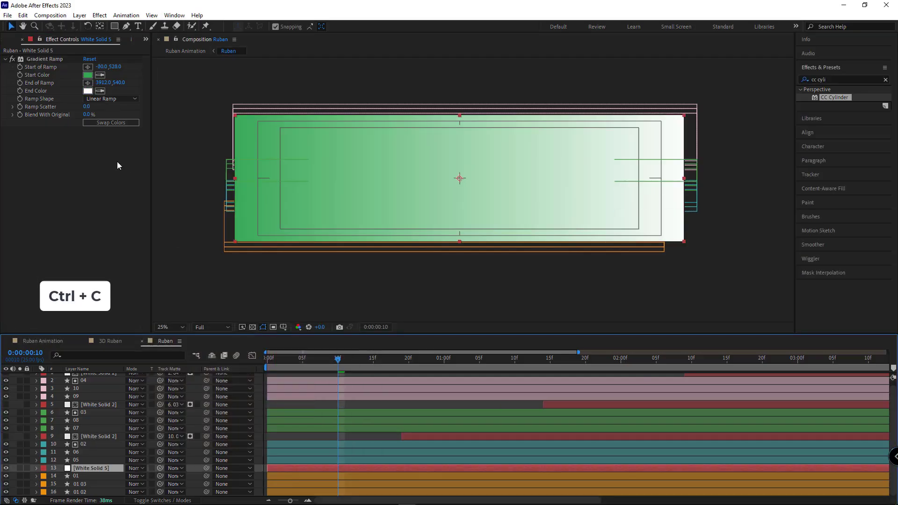
left_click(88, 98)
left_click(88, 91)
key("ctrl+v")
left_click(348, 348)
key("Return")
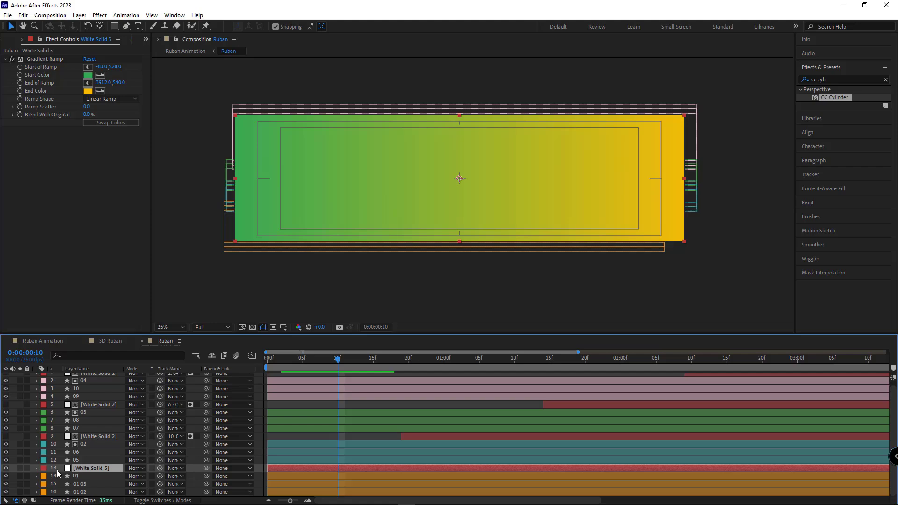
Reveal 01's trim keyframes and keyframe White Solid 5's Position off-frame right at frame 0
key("p")
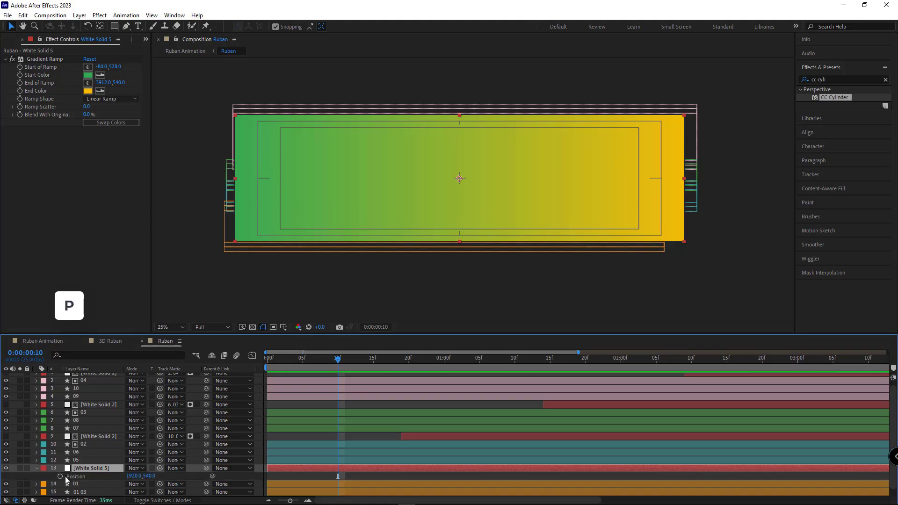
scroll(335, 439, "down", 1)
left_click(313, 476)
key("u")
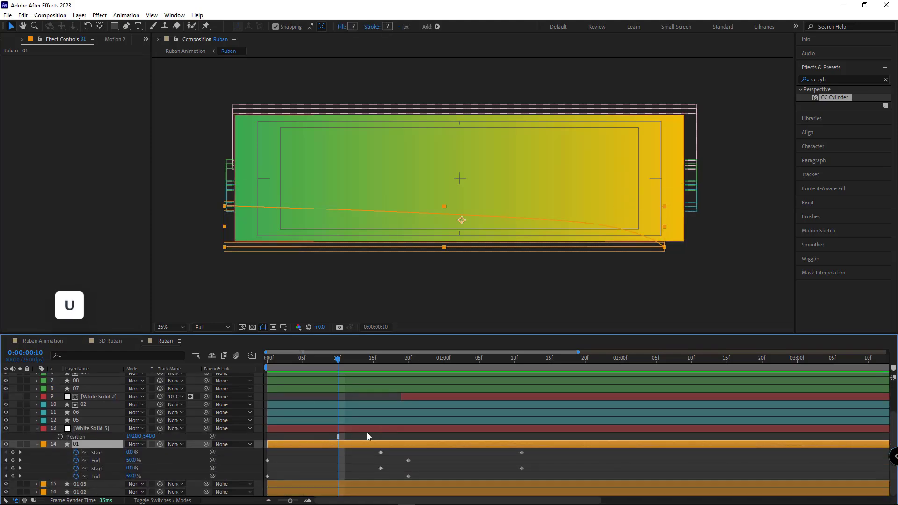
key("Home")
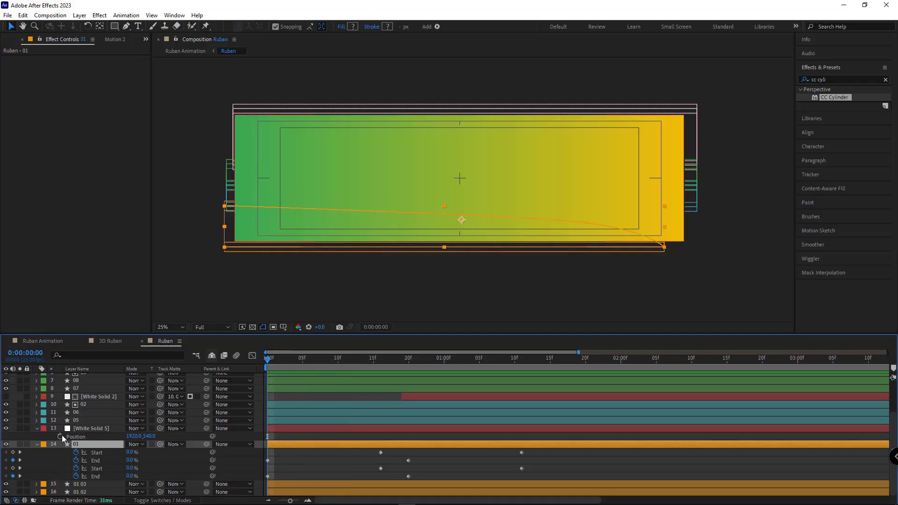
left_click(61, 436)
left_click_drag(140, 436, 258, 437)
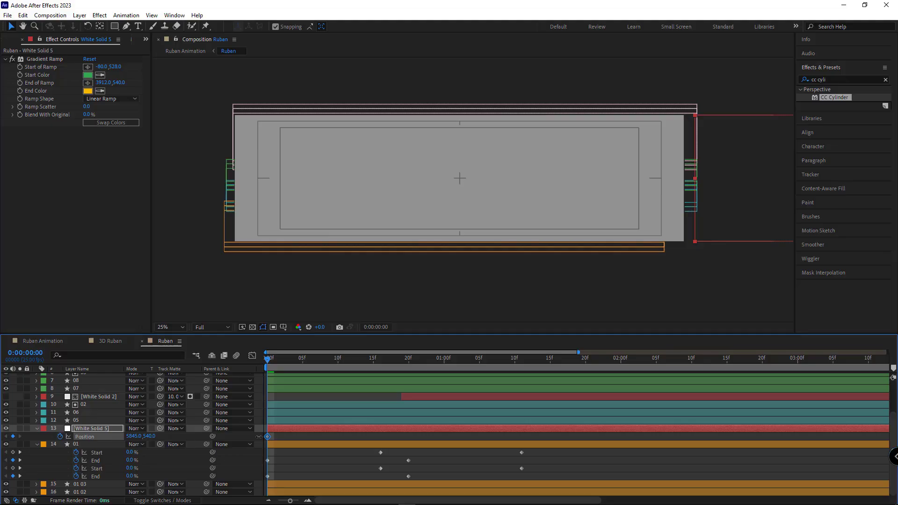
Add Position keyframes sliding the gradient leftward at 1 frame, 20 frames and 1:11
left_click_drag(343, 370, 299, 371)
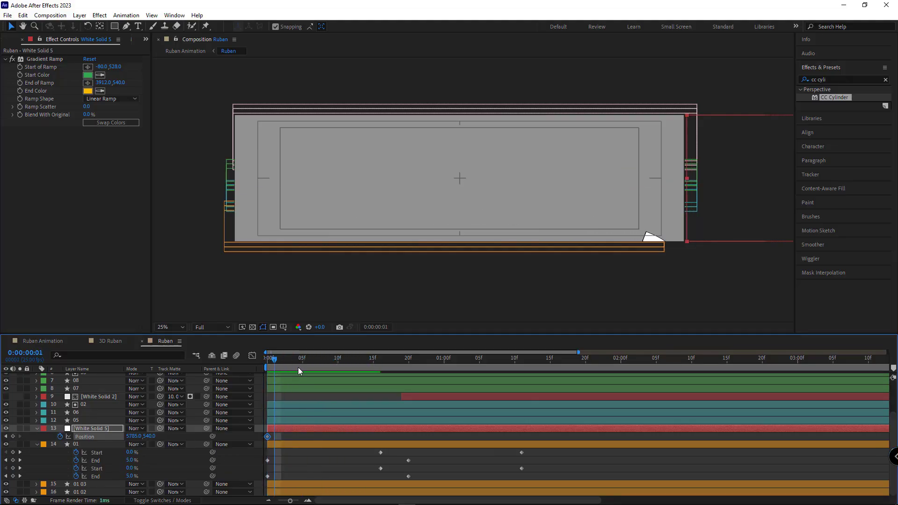
left_click(721, 225)
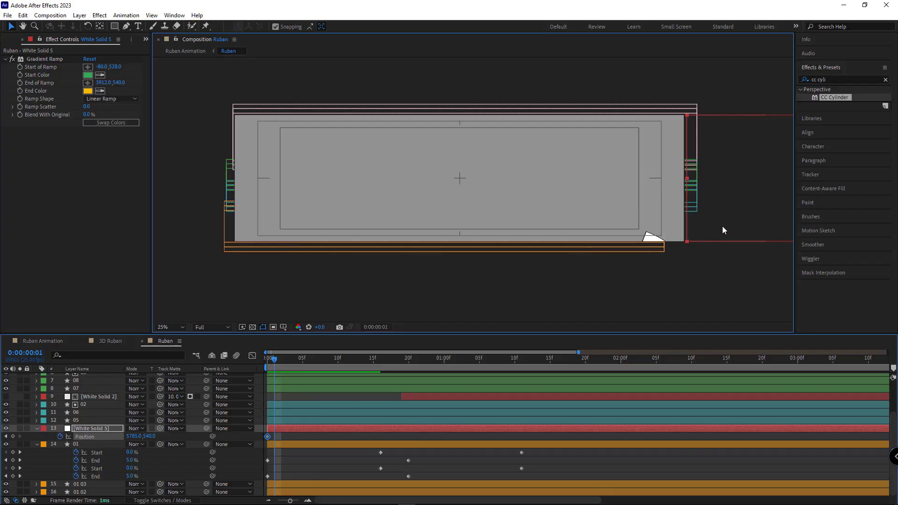
left_click_drag(134, 435, 70, 436)
left_click_drag(131, 435, 101, 441)
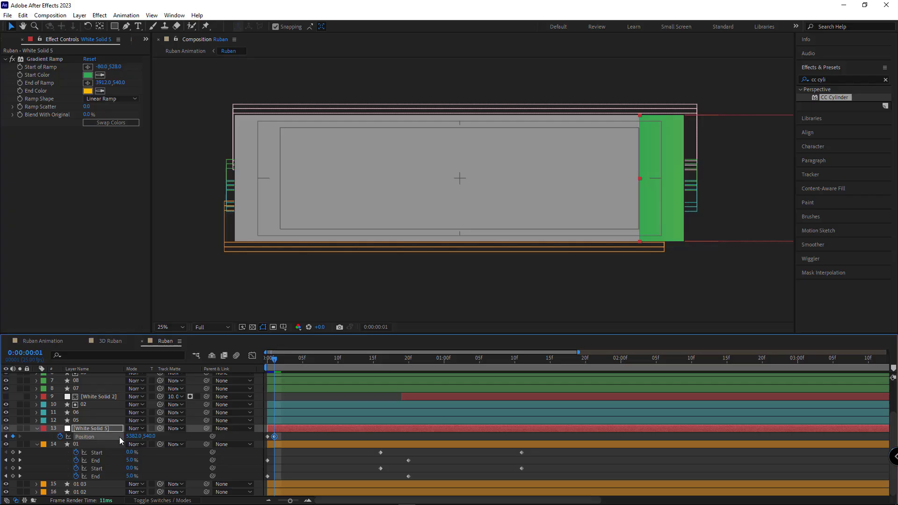
left_click_drag(372, 362, 401, 361)
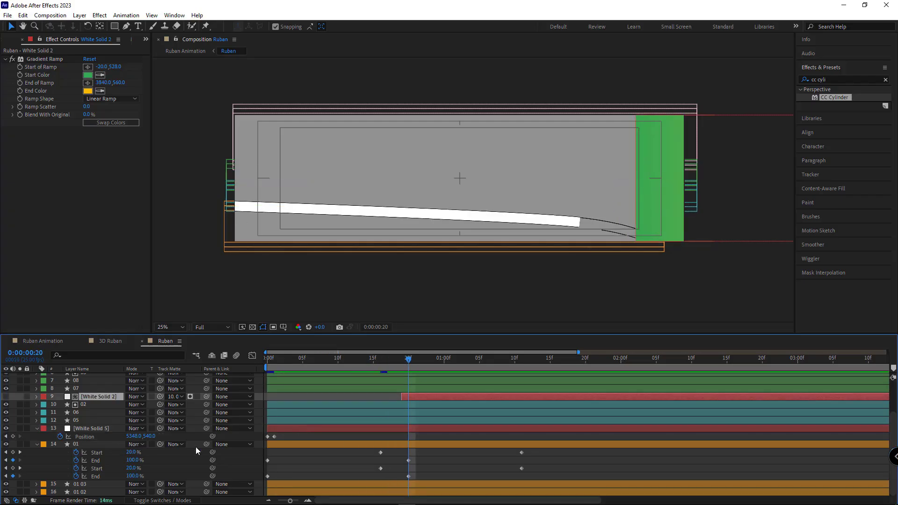
left_click_drag(135, 436, 111, 436)
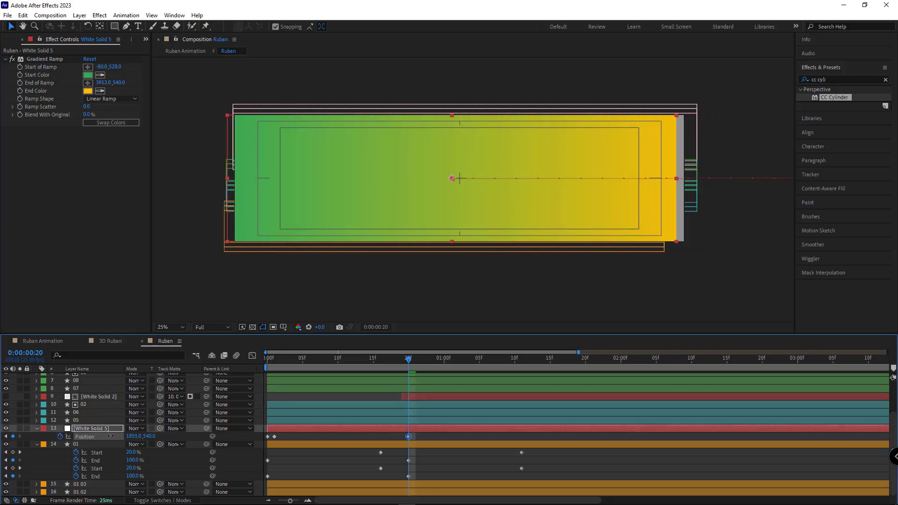
left_click(5, 428)
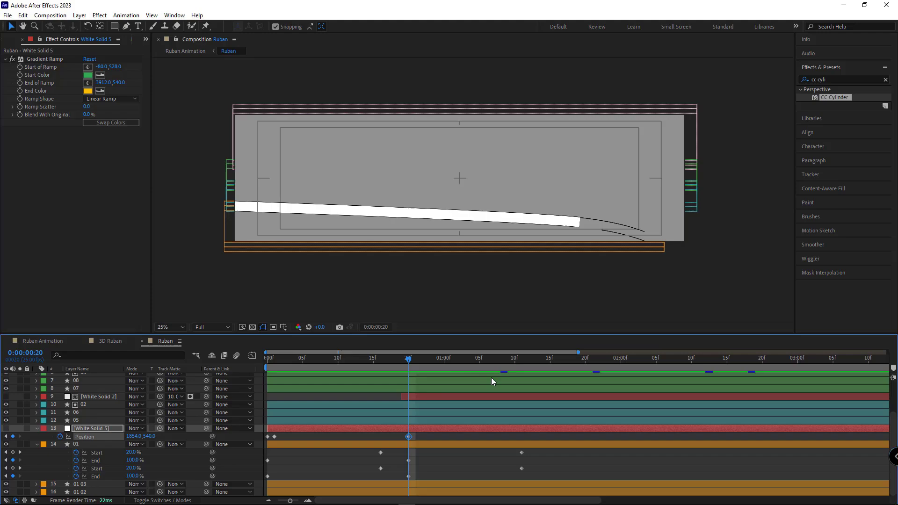
left_click_drag(526, 362, 521, 364)
left_click(5, 428)
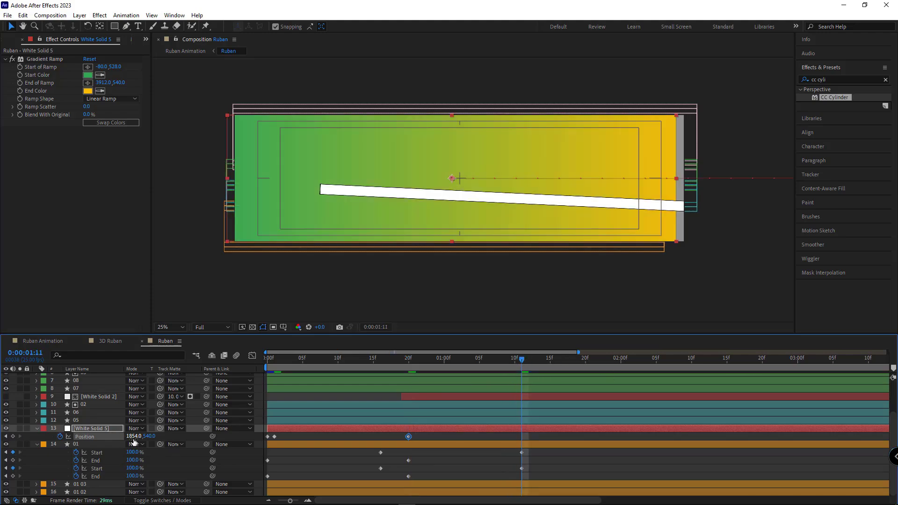
left_click_drag(133, 435, 82, 436)
Refine the frame-20 Position keyframe to 1790,540 and recheck the motion around frame 17
left_click_drag(267, 360, 401, 365)
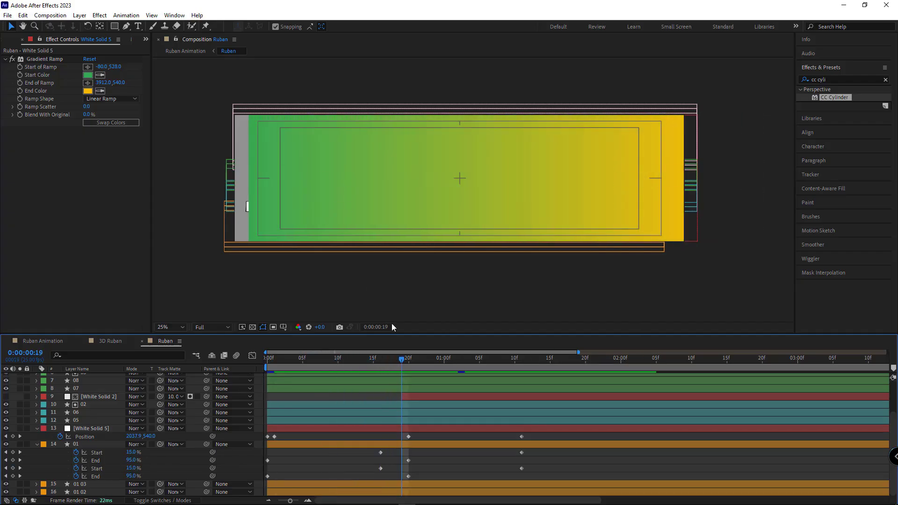
left_click(406, 365)
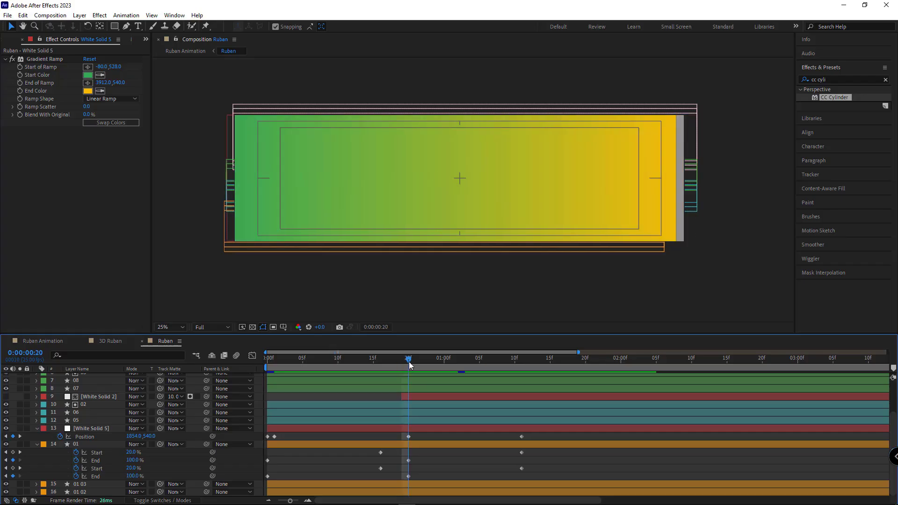
left_click(425, 428)
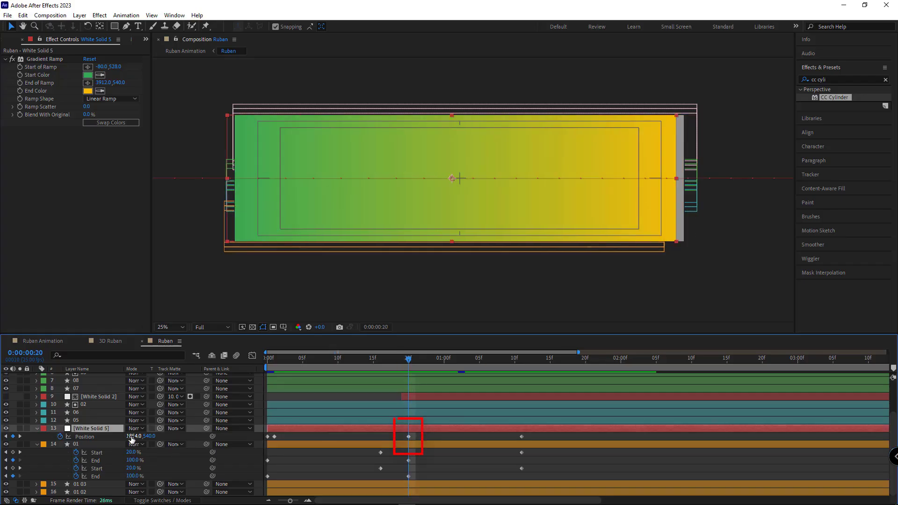
left_click_drag(135, 435, 93, 440)
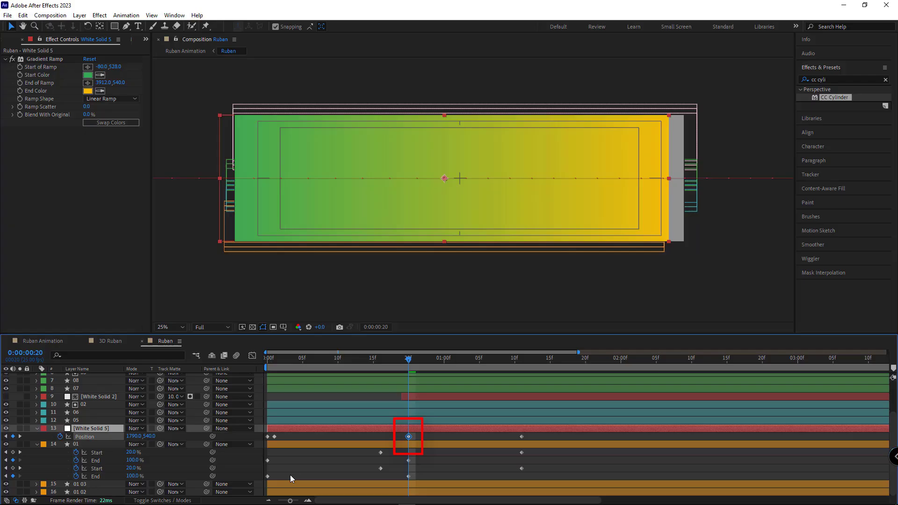
left_click(291, 478)
left_click_drag(334, 363, 373, 407)
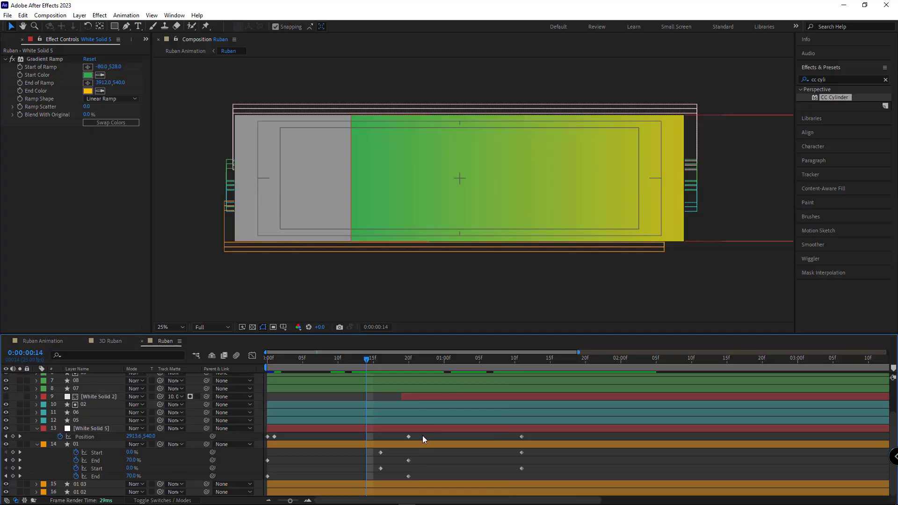
Set White Solid 5's Track Matte to the 01 ribbon layer and preview playback
left_click(405, 432)
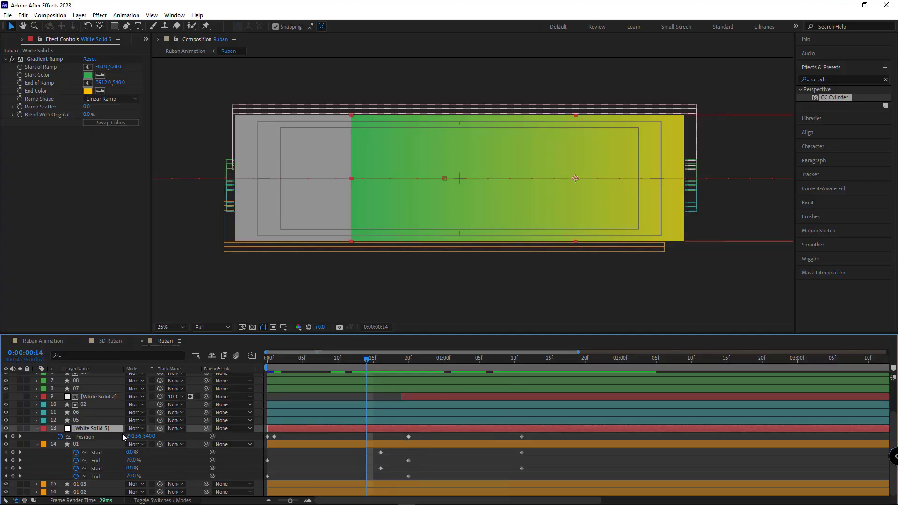
left_click_drag(160, 428, 78, 449)
left_click(40, 461)
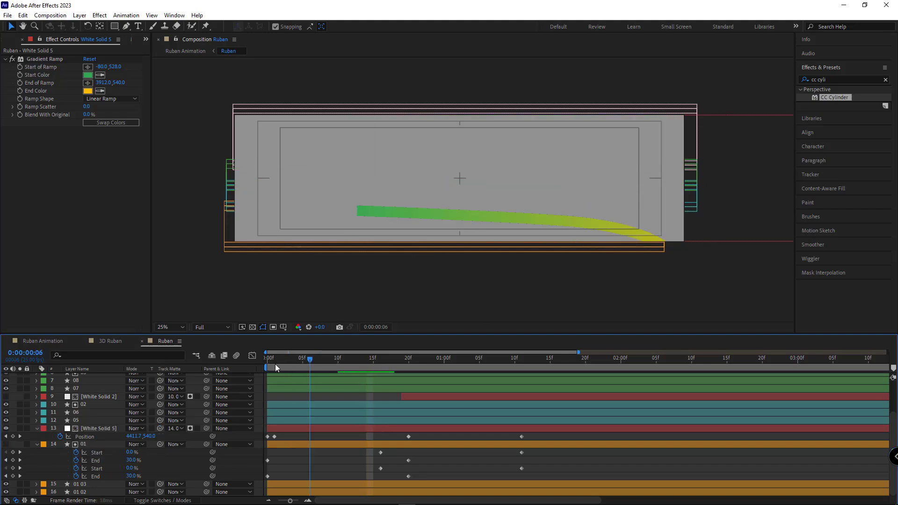
key("Home")
key("space")
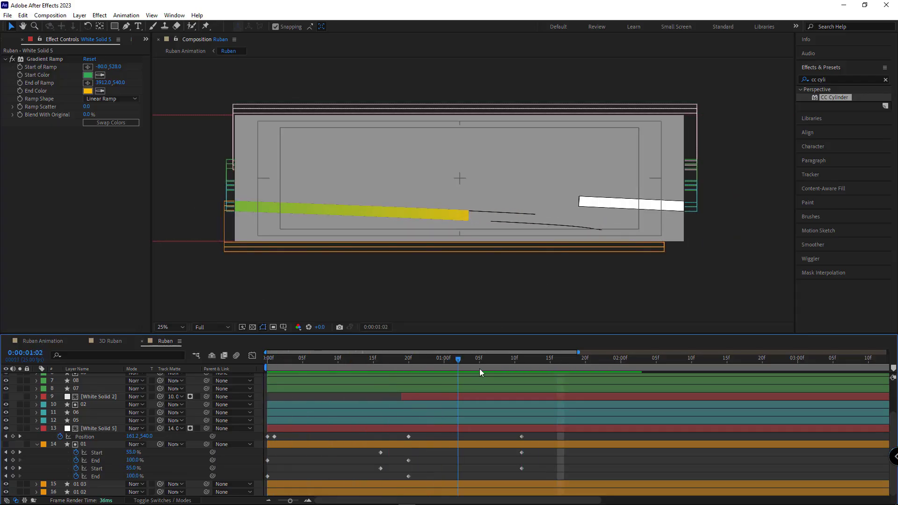
key("space")
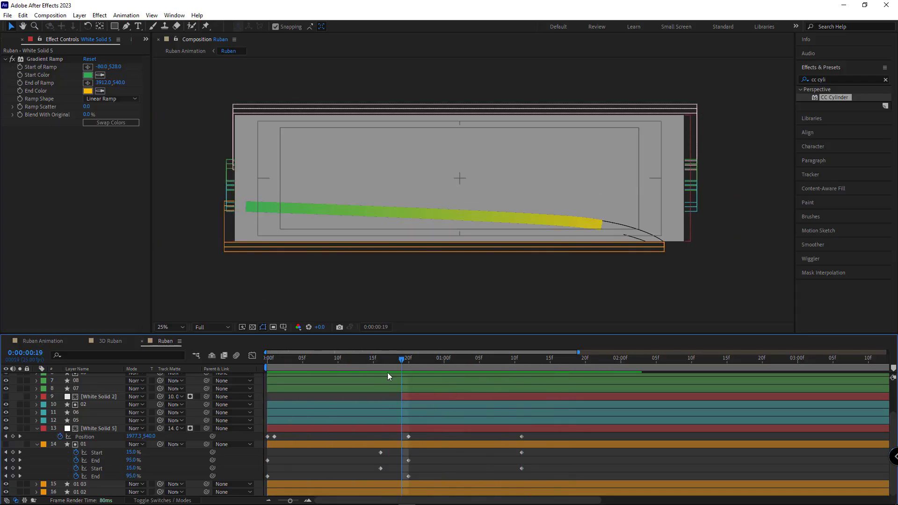
Show the gradient solids on layers 5 and 9, hide layer 10, and check later frames
left_click(37, 444)
left_click(37, 460)
scroll(122, 440, "up", 1)
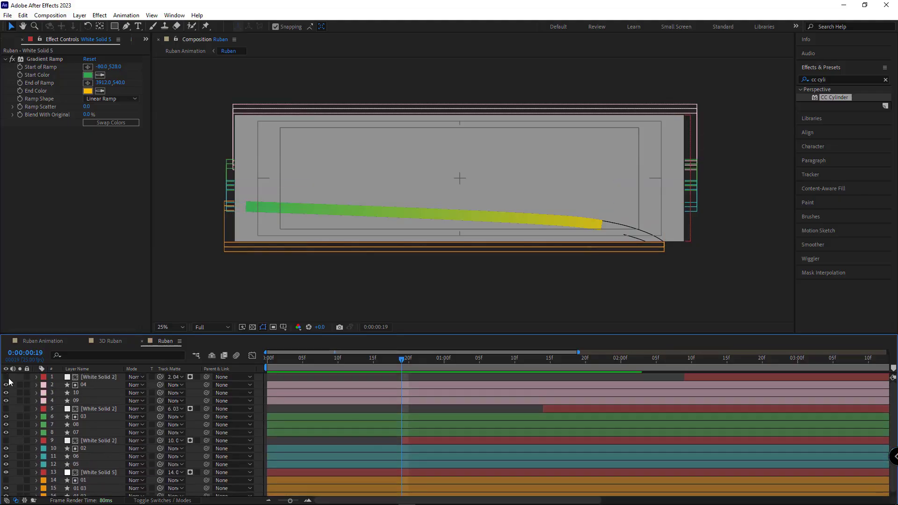
left_click(6, 409)
left_click(6, 441)
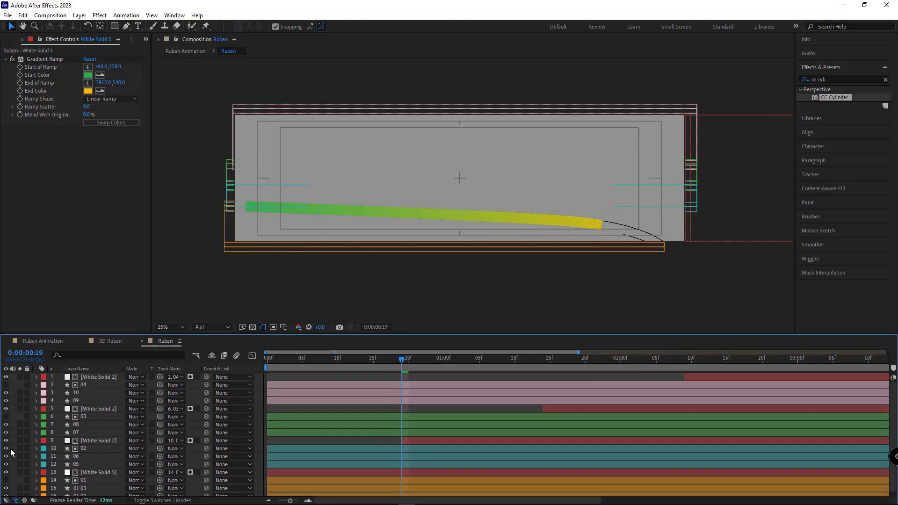
left_click(6, 448)
left_click_drag(383, 363, 521, 359)
Select the eight thin tail shape layers, including 01 02, 01 03, 09 and 10
scroll(77, 482, "down", 1)
left_click(78, 491)
left_click(78, 484, "ctrl")
left_click(78, 460, "ctrl")
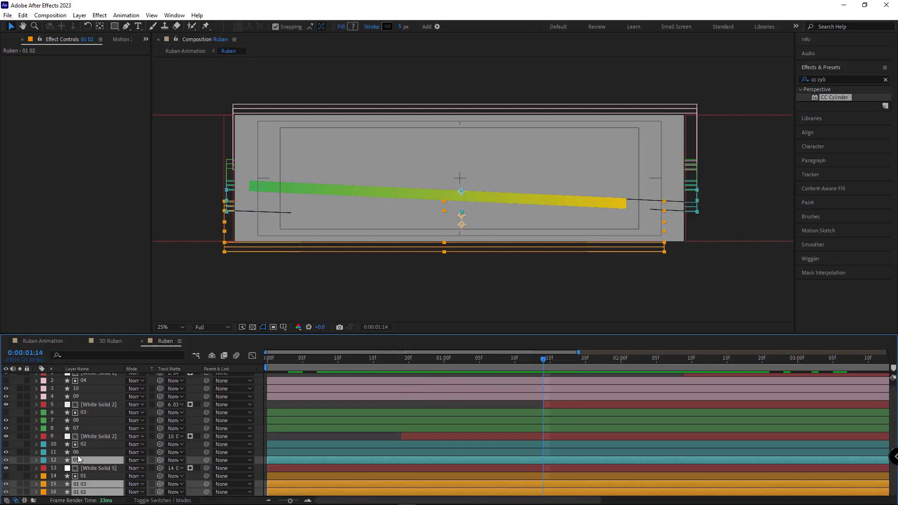
left_click(78, 451, "ctrl")
left_click(80, 429, "ctrl")
left_click(80, 420, "ctrl")
scroll(100, 439, "up", 1)
left_click(76, 400, "ctrl")
left_click(75, 395, "ctrl")
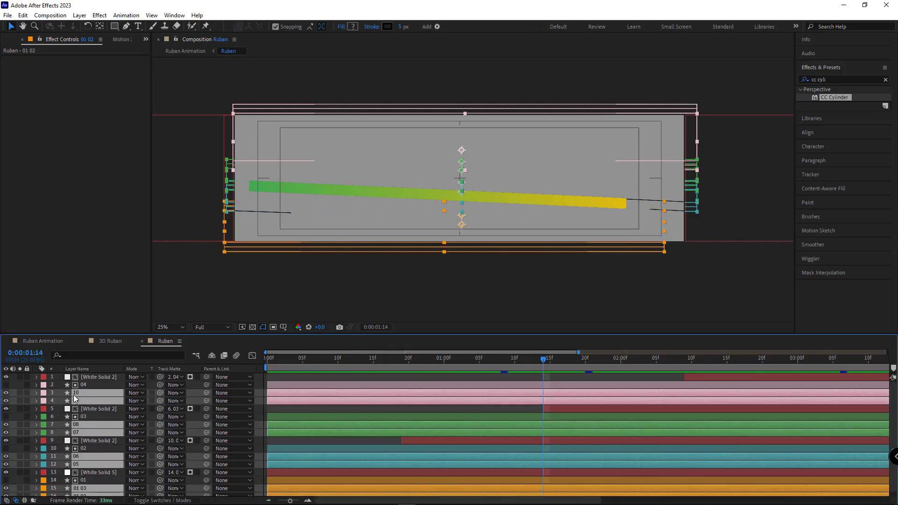
Give the tails a stroke sampled from the ribbon's yellow, then return to Ruban Animation
left_click(387, 26)
left_click(330, 394)
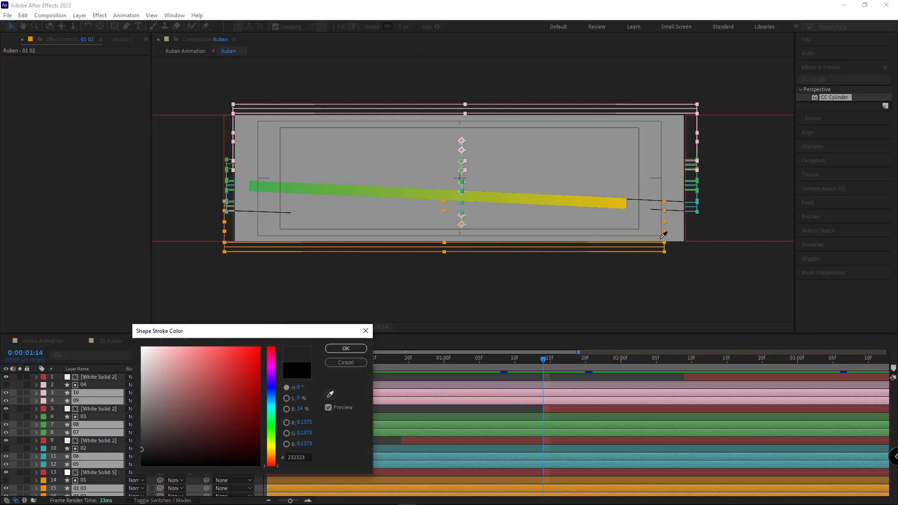
left_click(627, 202)
key("Return")
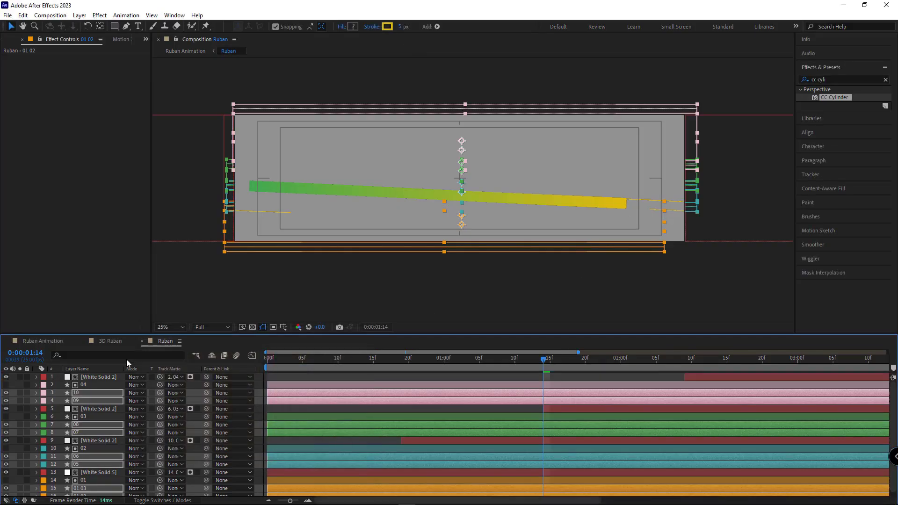
left_click(43, 341)
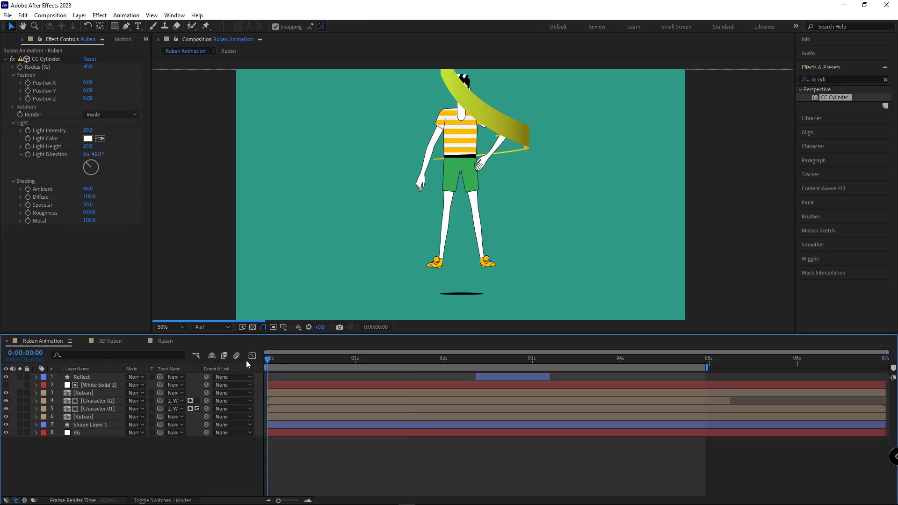
left_click(86, 417)
left_click(19, 417)
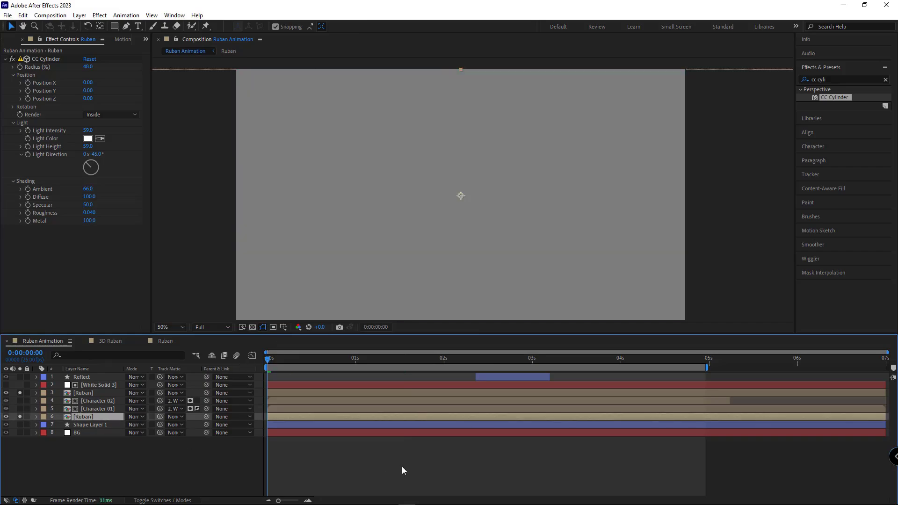
key("space")
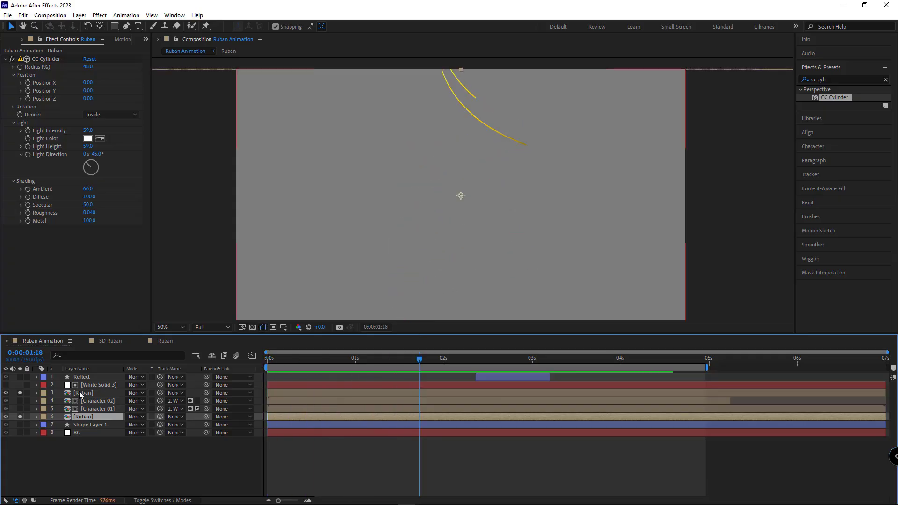
left_click(20, 416)
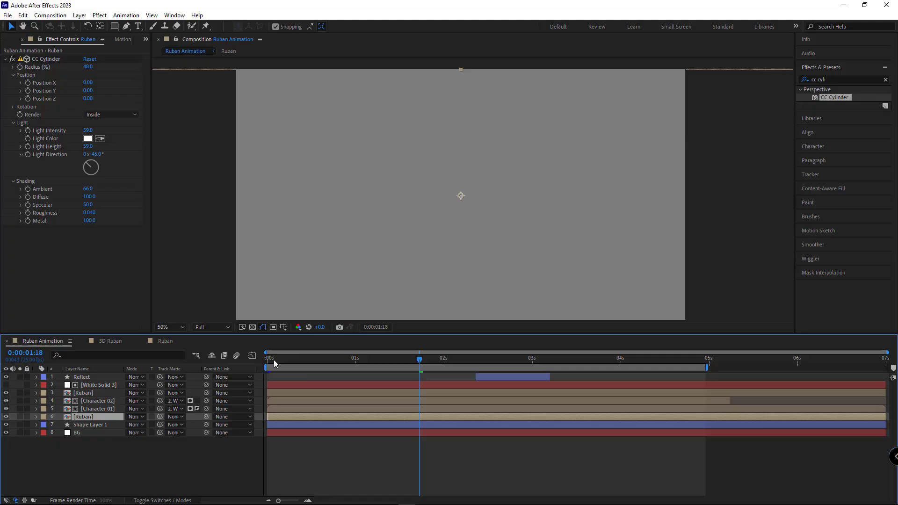